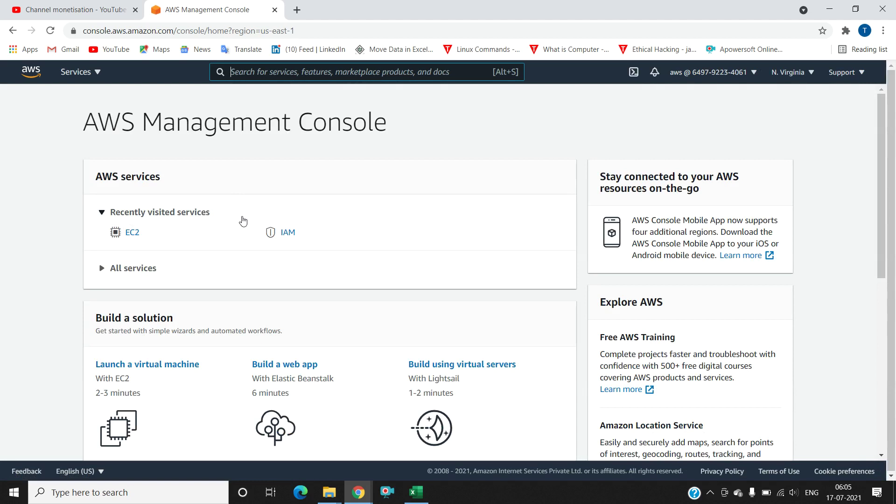
- Open the S3 storage service from the full list of AWS services
click(96, 73)
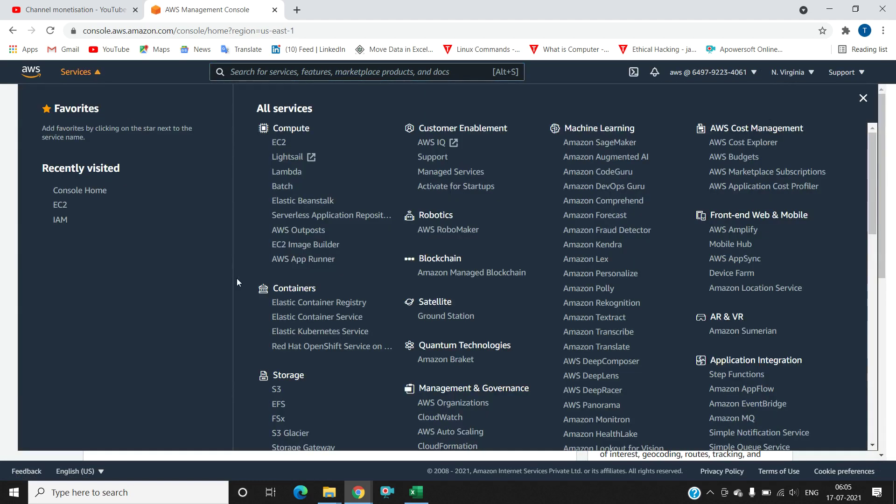
click(278, 390)
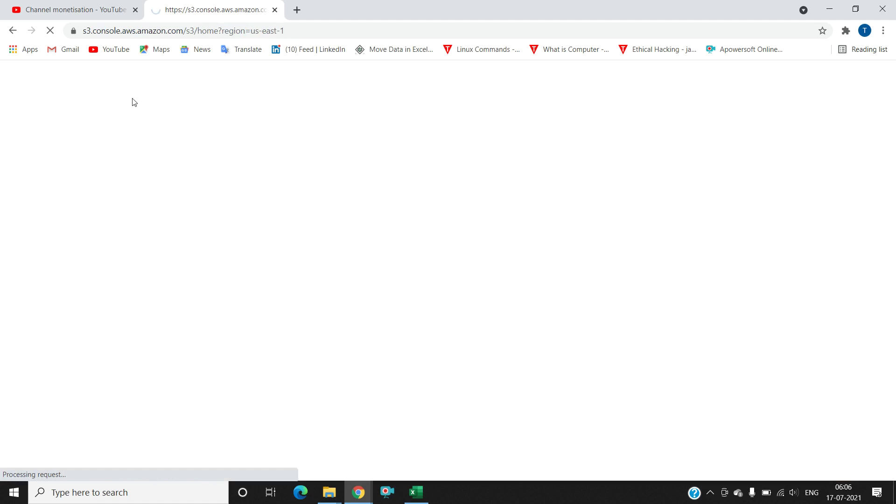
- Run an internet speed test on fast.com in a new browser tab
click(297, 10)
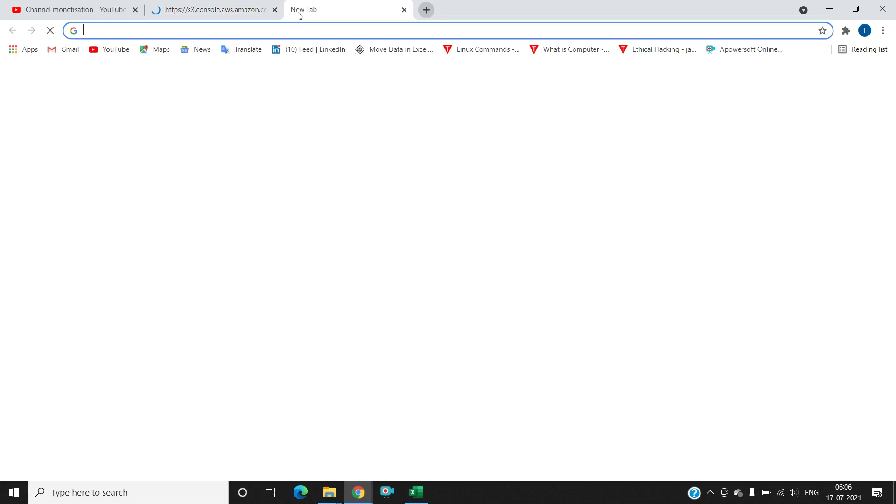
text(fa)
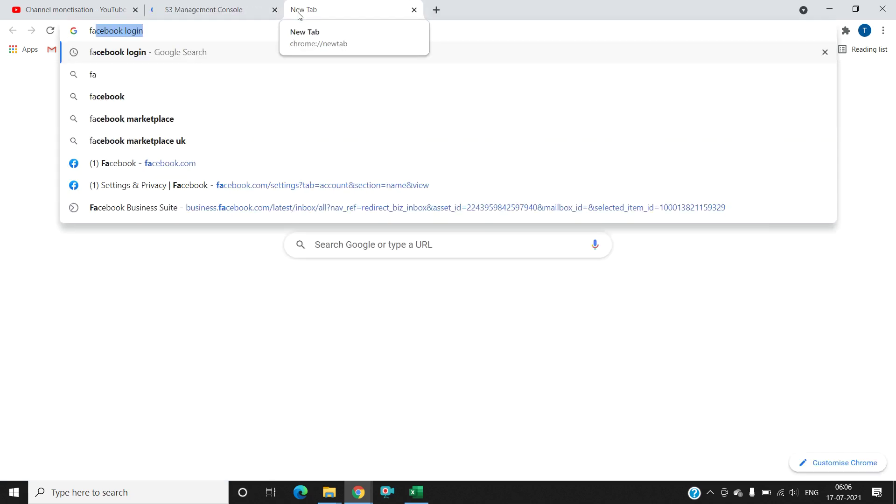
text(st)
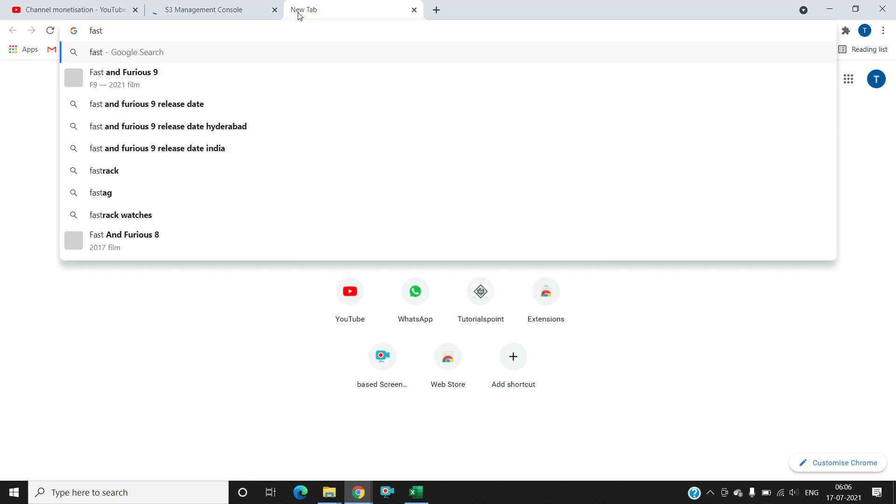
text(.com)
key(Return)
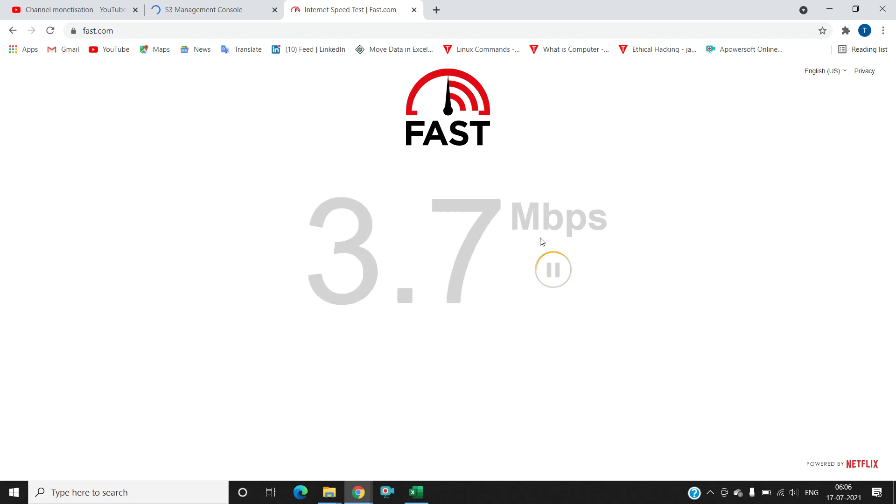
- Go back to the S3 console, collapse its side navigation, and return to the AWS console home page
click(214, 18)
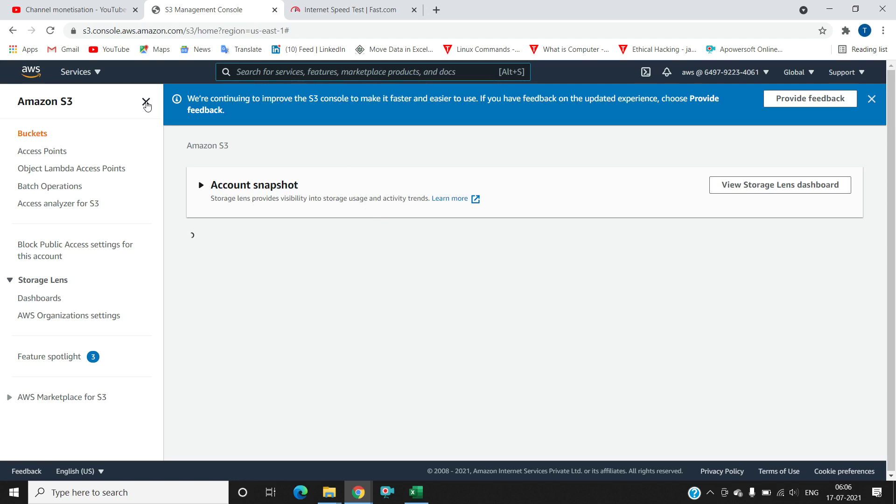
click(147, 104)
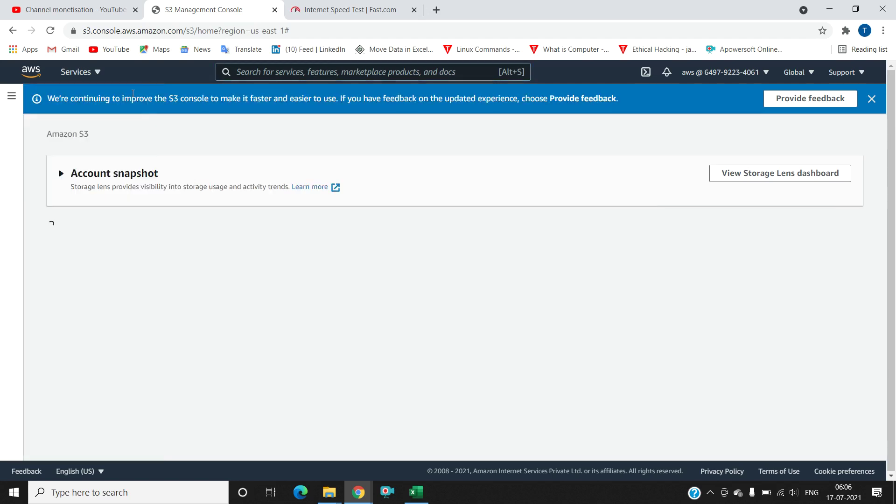
click(99, 74)
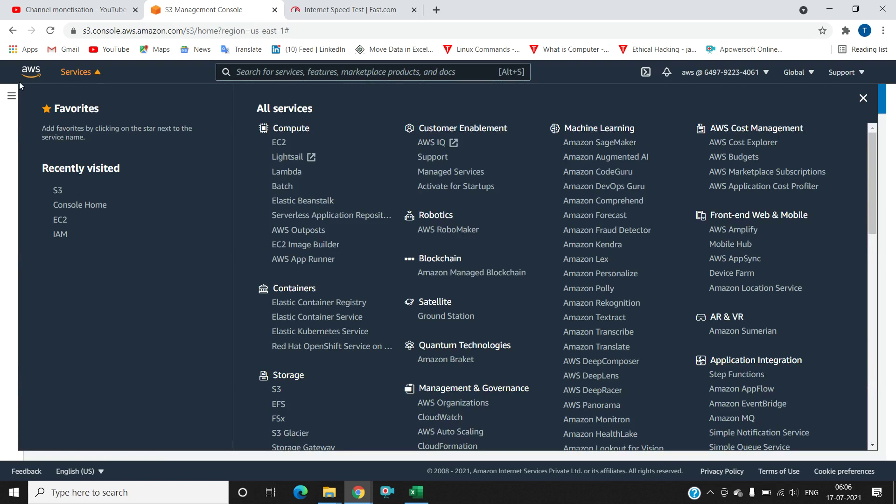
click(29, 74)
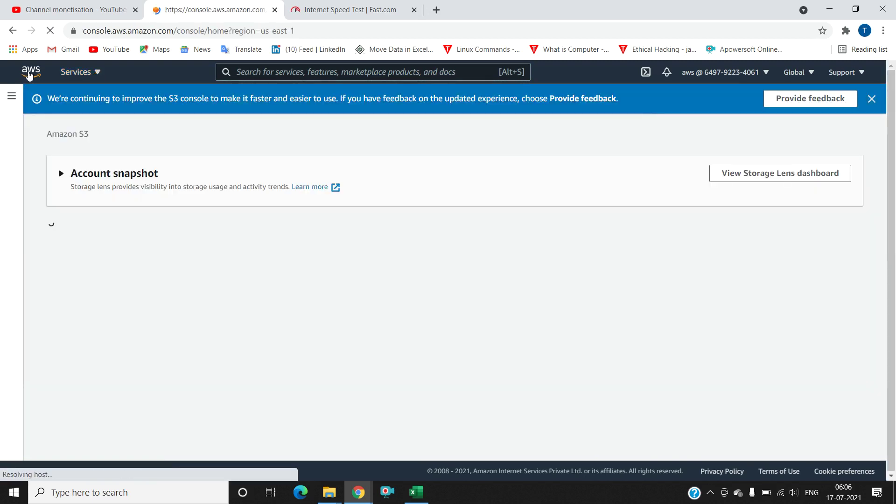
- Check the speed test result on fast.com and return to the AWS Management Console
click(336, 9)
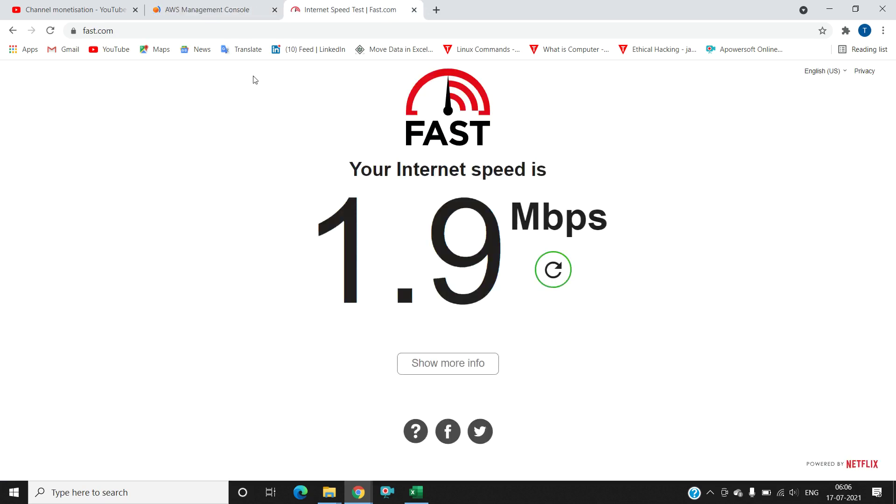
click(209, 5)
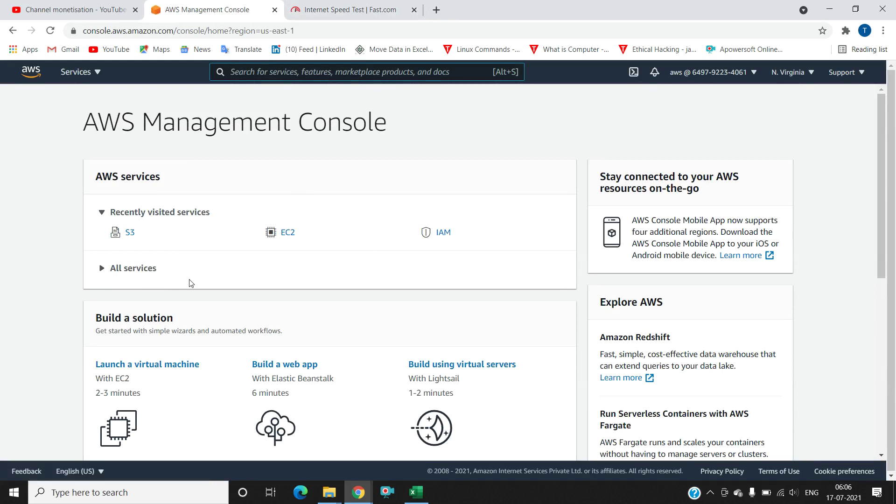
- Expand the full list of services on the console home page and examine the categories, including storage, database, networking and developer tools
click(107, 273)
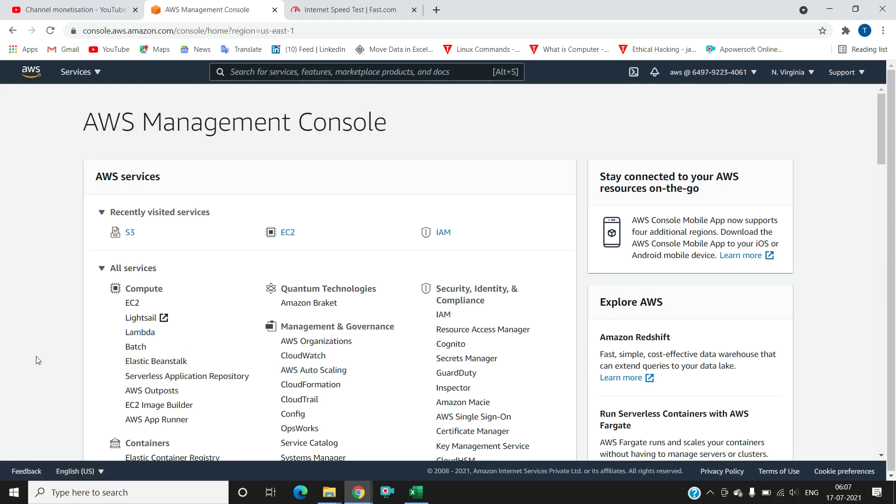
scroll(38, 360, down, 3)
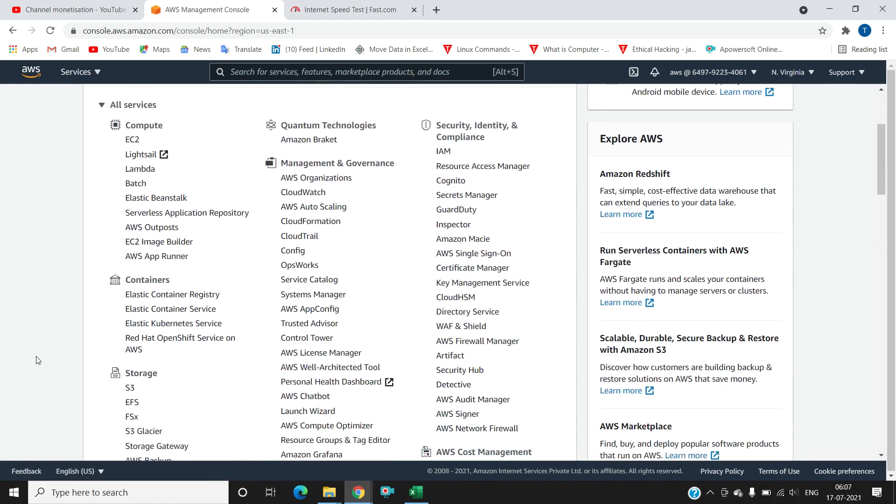
scroll(38, 360, down, 1)
scroll(38, 360, down, 1)
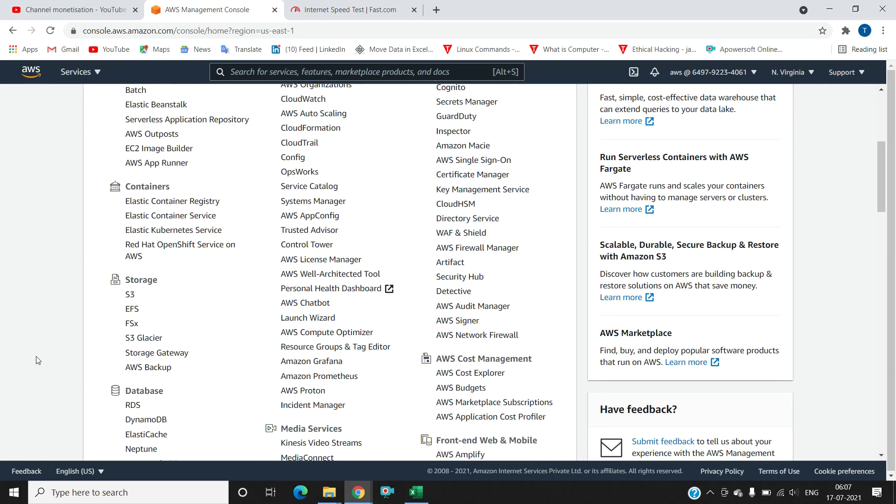
scroll(37, 360, down, 1)
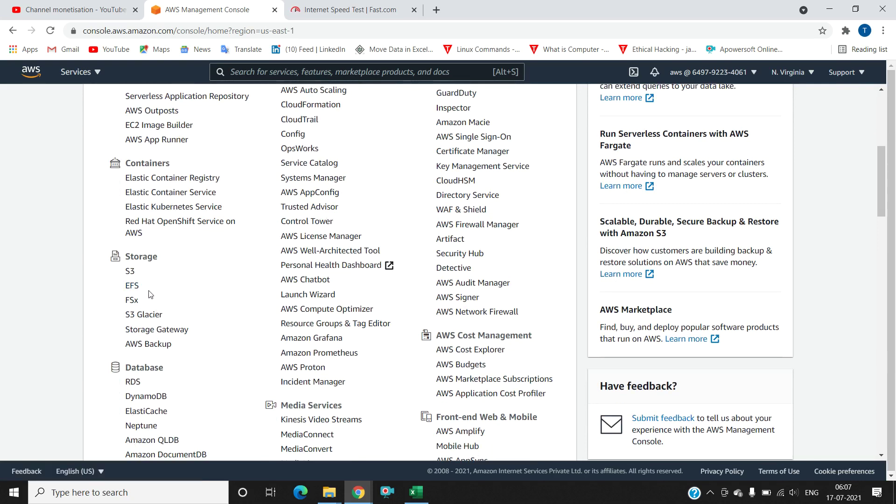
scroll(128, 273, down, 1)
scroll(129, 274, down, 5)
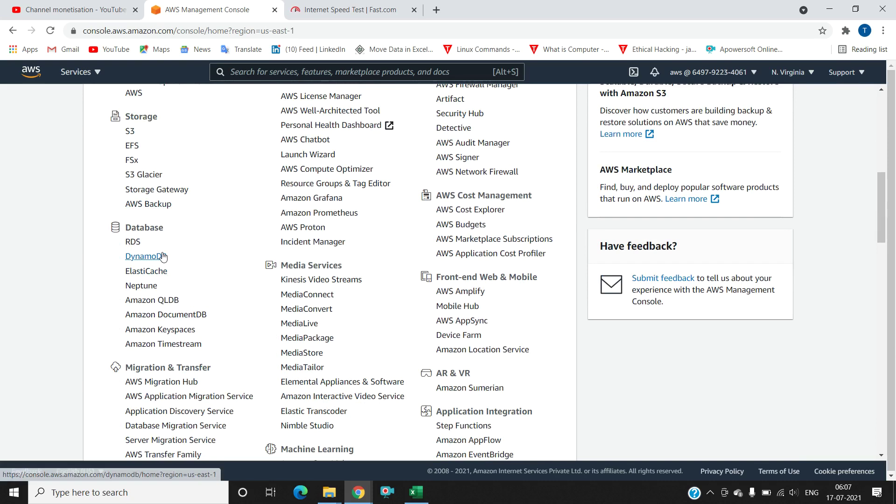
scroll(151, 249, down, 5)
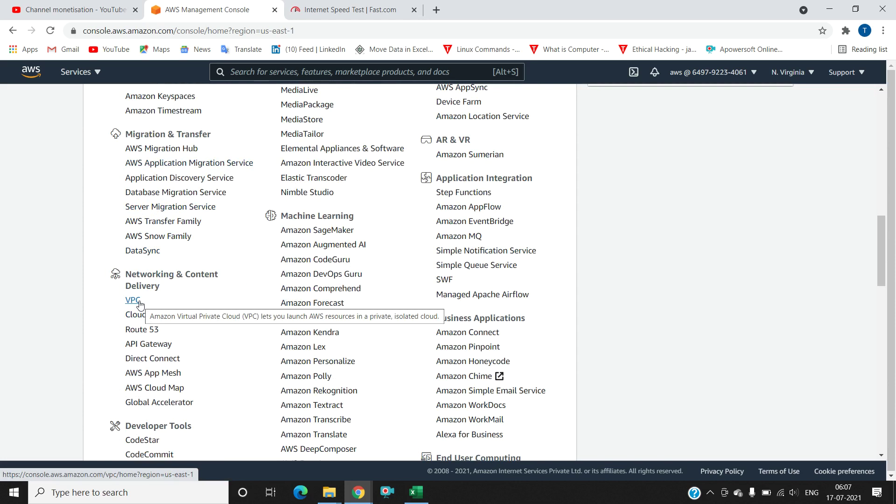
scroll(140, 305, down, 6)
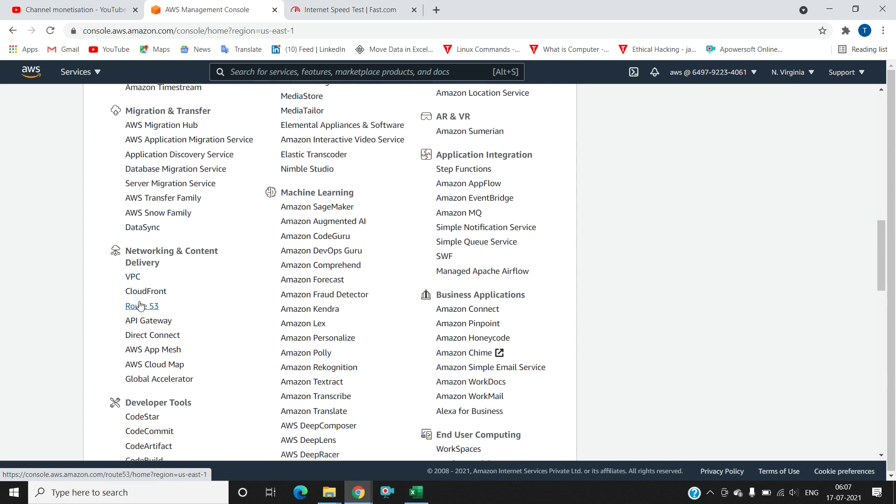
scroll(140, 305, down, 3)
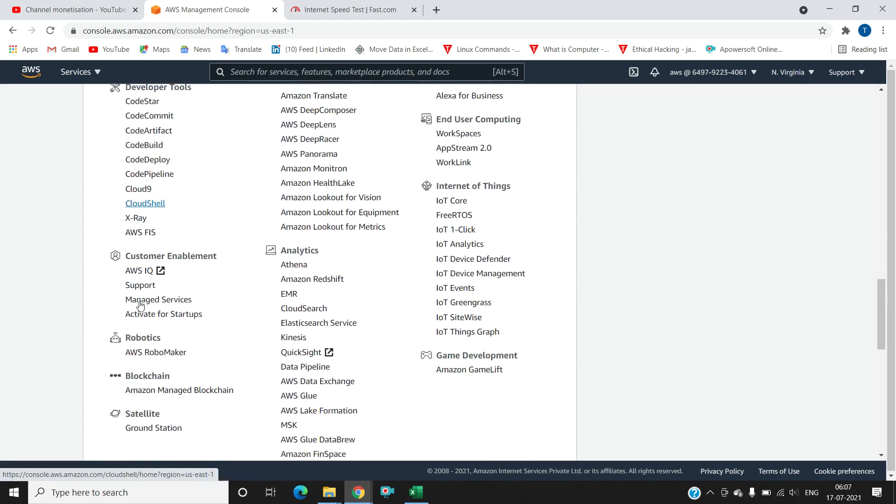
scroll(140, 305, up, 15)
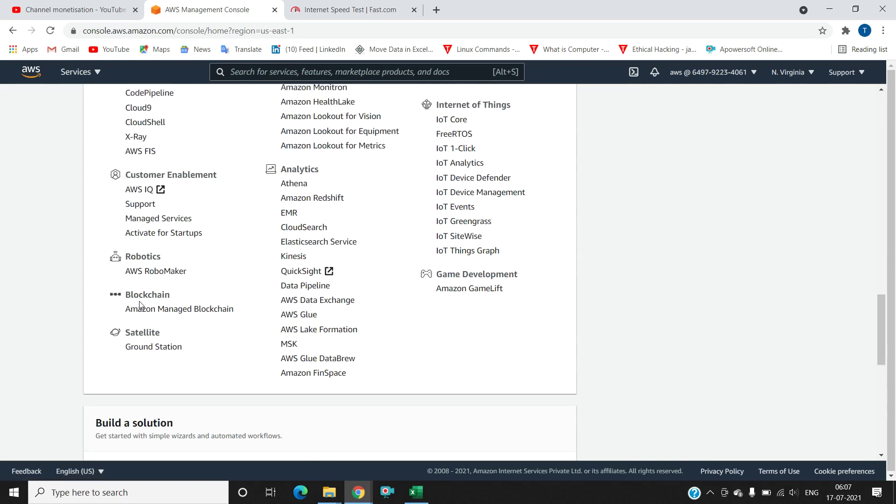
scroll(140, 305, up, 5)
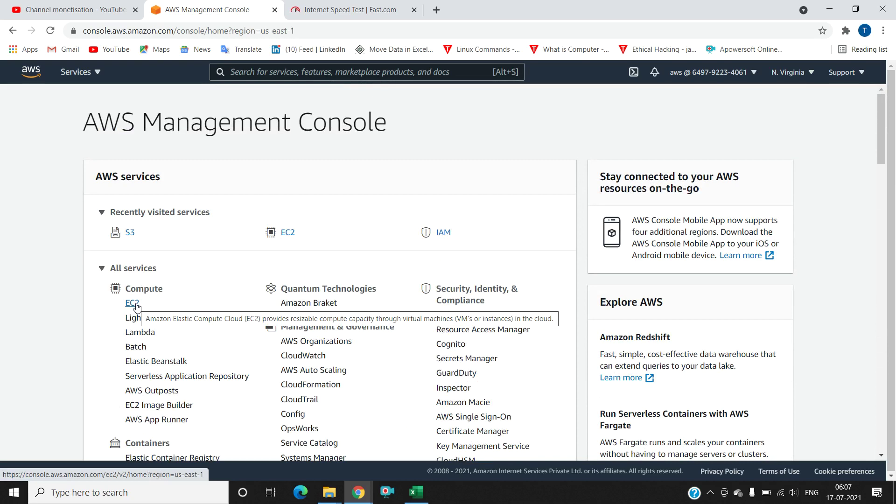
- Open the EC2 dashboard from the Compute services and view the list of available AWS regions without changing the region
click(136, 304)
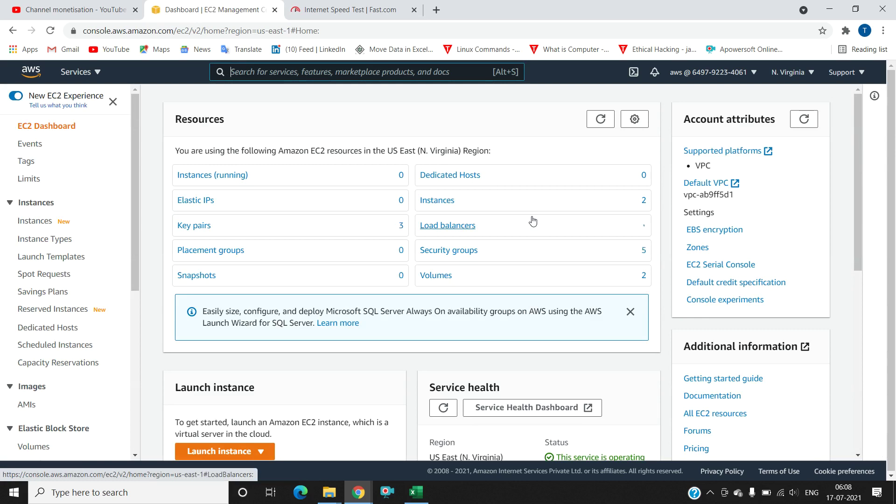
click(788, 75)
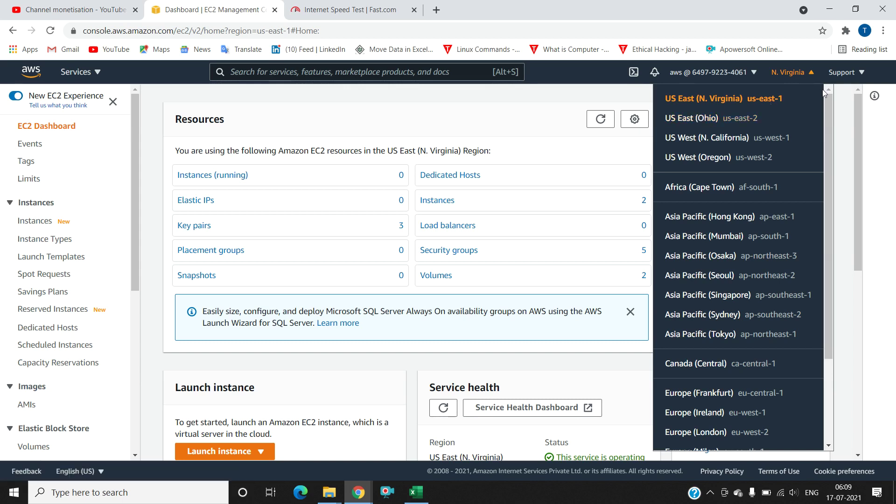
click(494, 130)
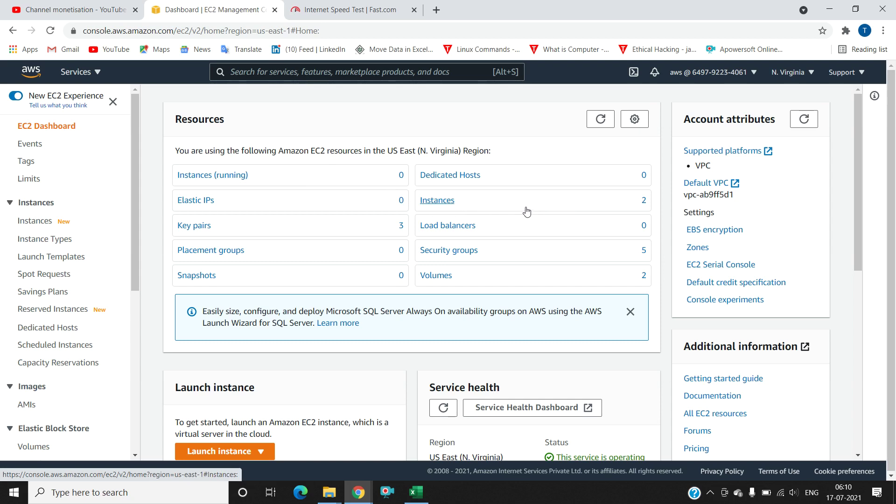
- Open the list of all EC2 instances and sort it by instance state
click(444, 205)
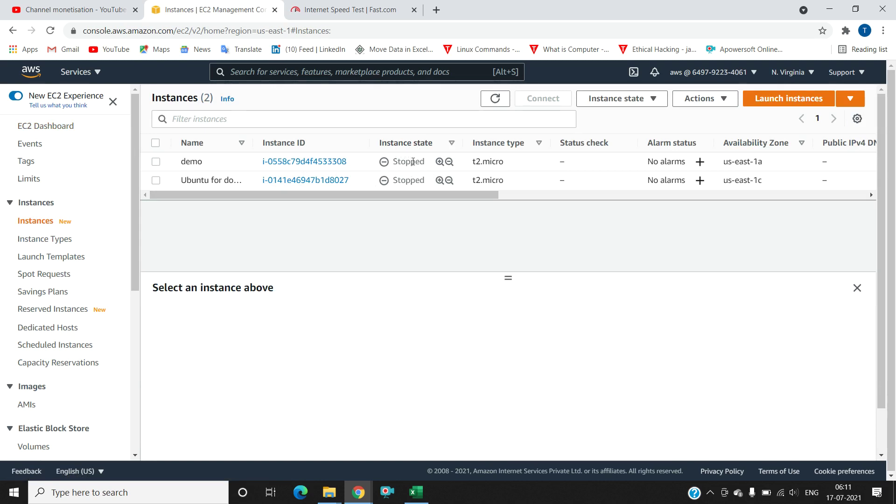
click(452, 144)
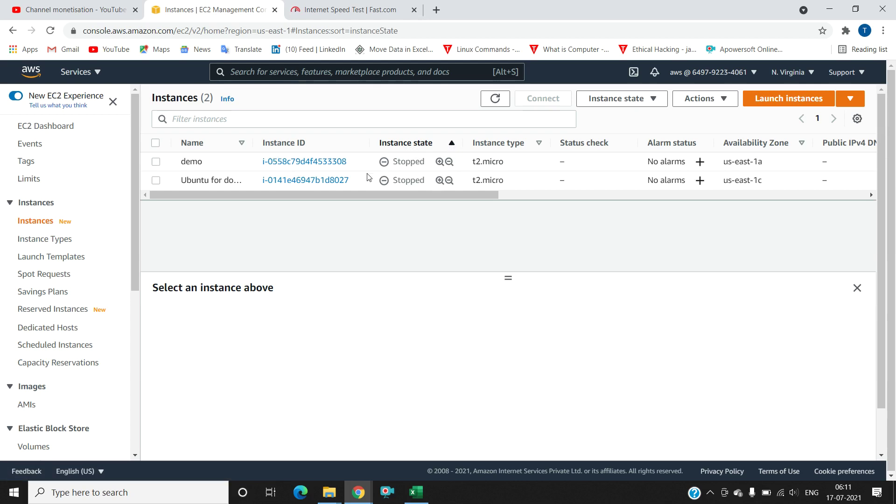
- Select the demo instance and review the state actions available for it, such as start and terminate, without applying any
click(156, 163)
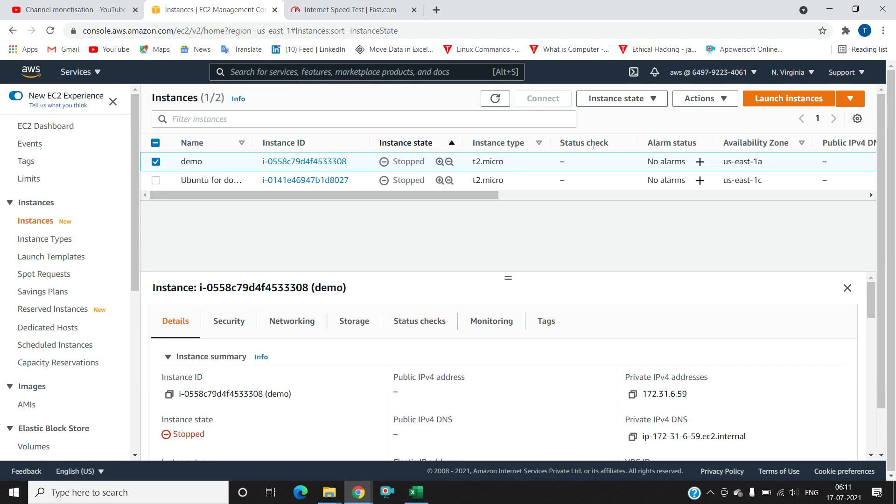
click(652, 100)
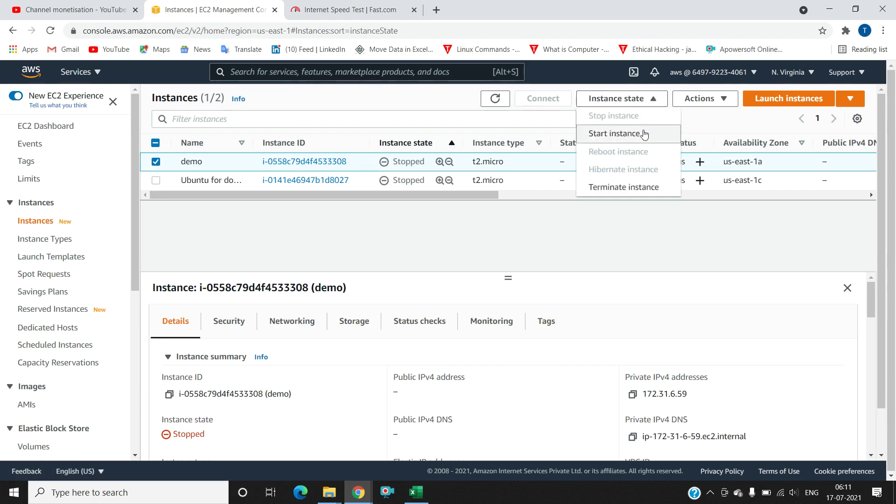
click(457, 236)
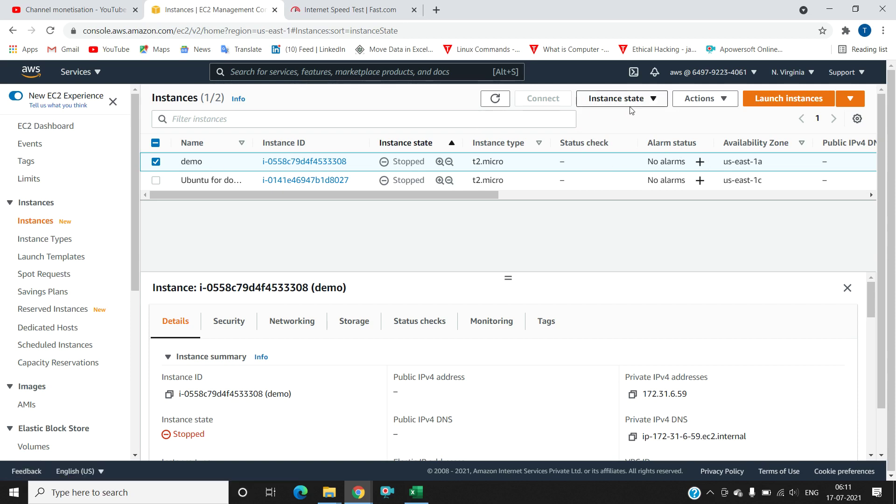
click(648, 99)
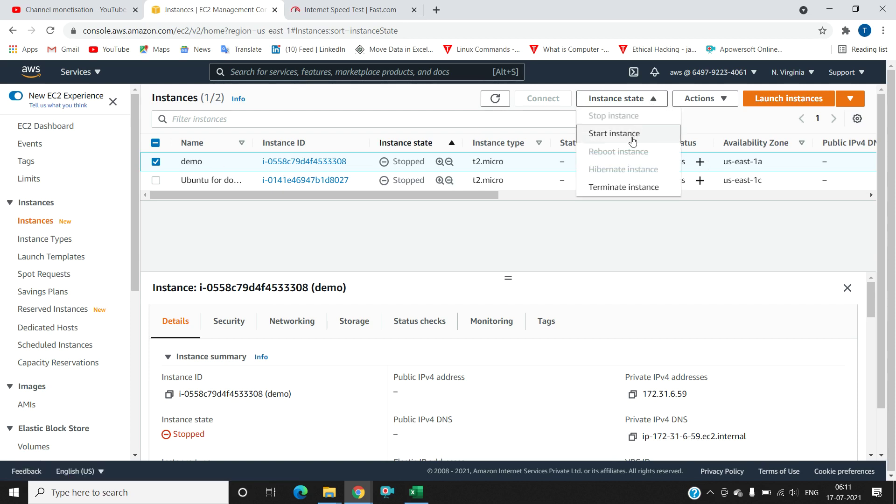
click(577, 193)
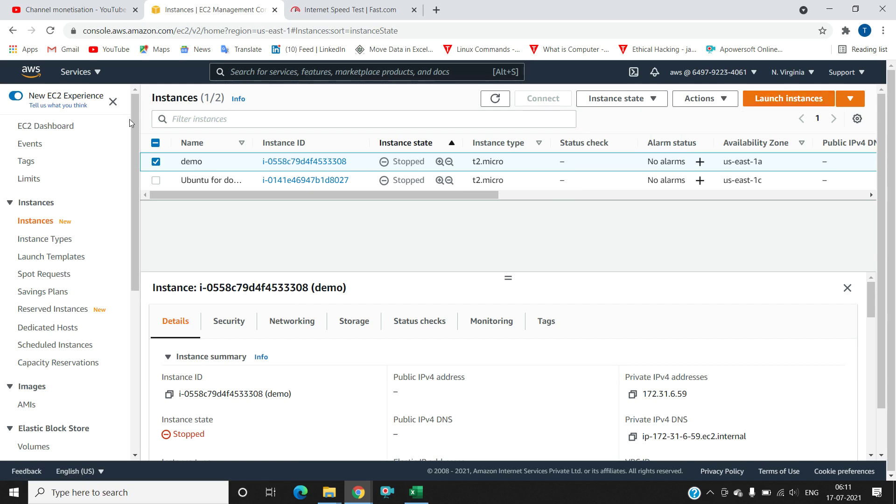
- Start the launch wizard for a new instance from the EC2 dashboard
click(44, 133)
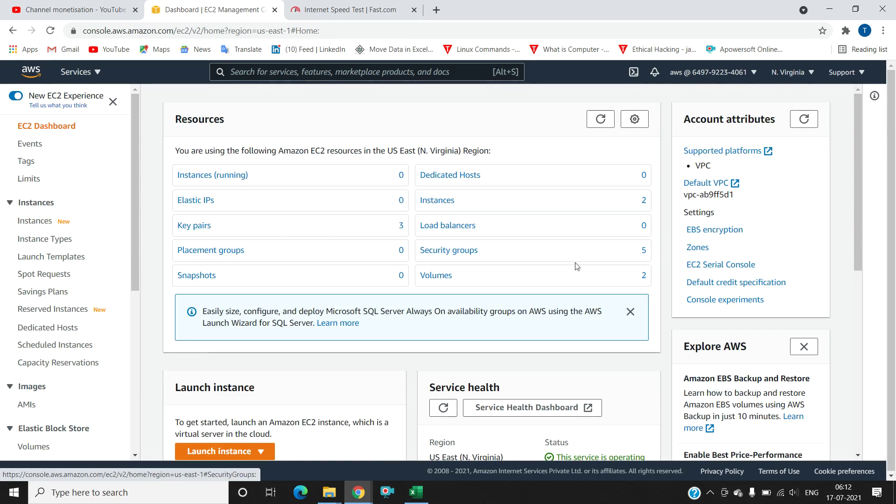
drag(860, 231, 860, 292)
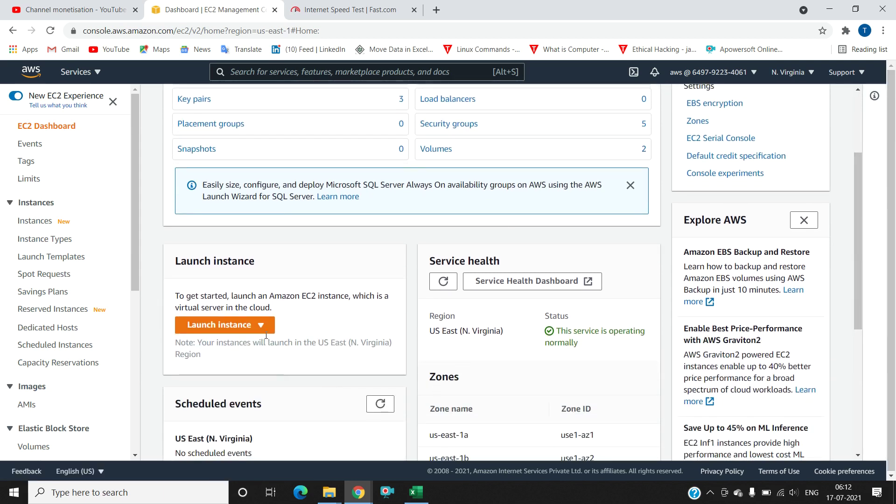
click(218, 329)
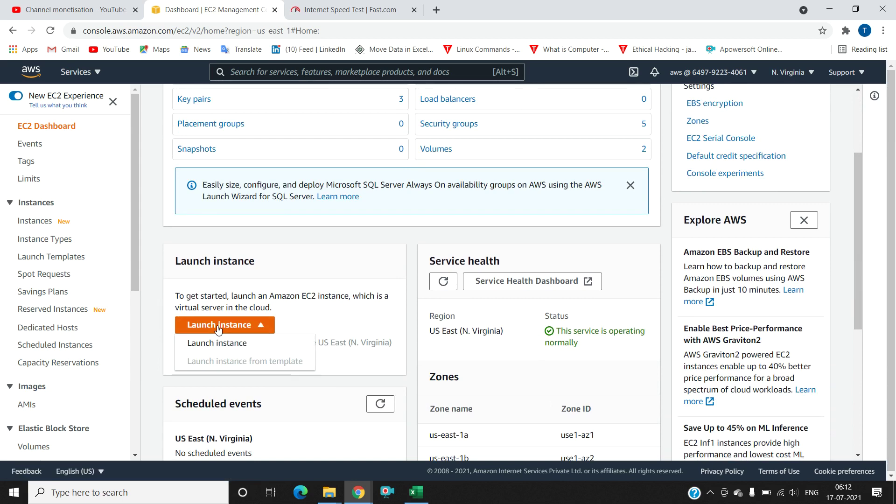
click(238, 346)
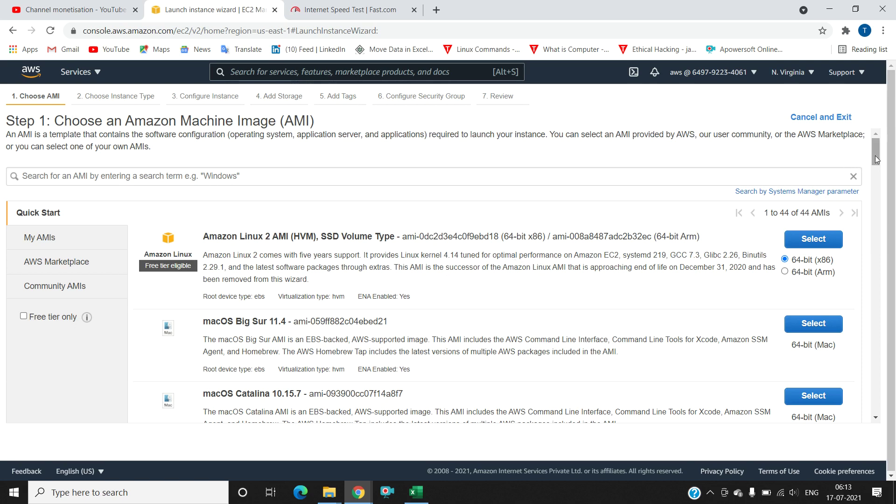
- Browse the Quick Start machine images and restrict the list to free tier only
drag(876, 159, 870, 236)
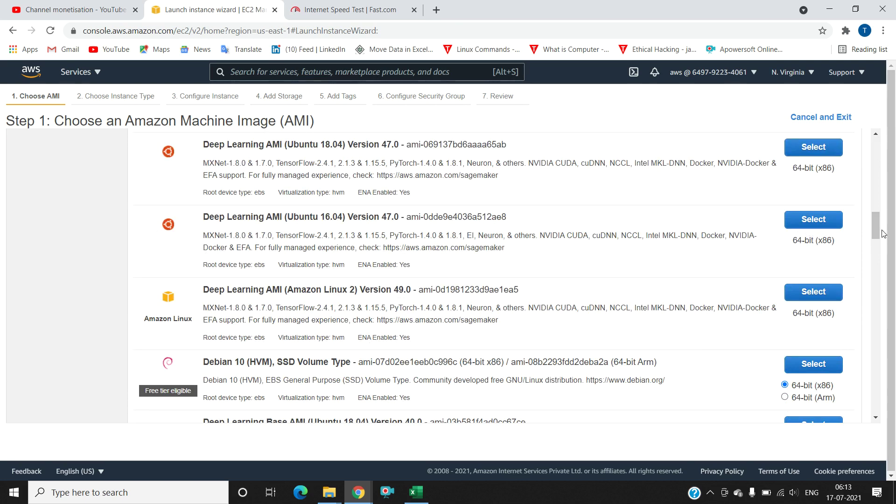
drag(877, 231, 870, 145)
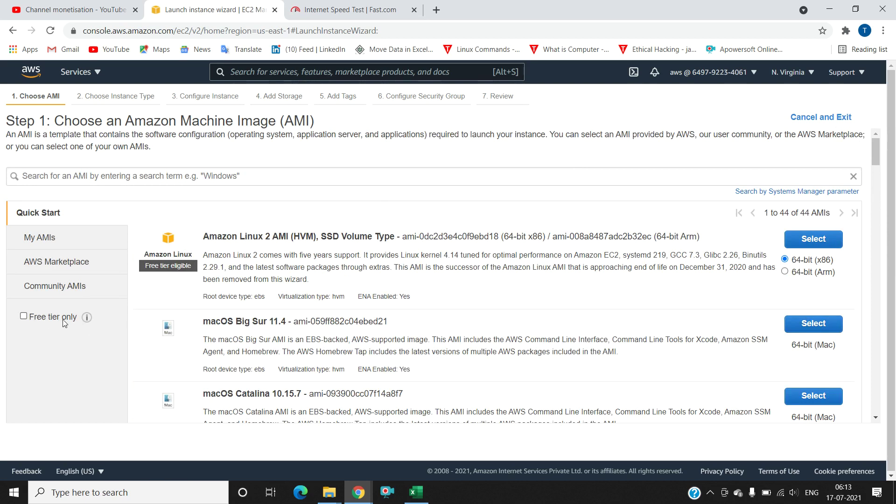
click(23, 317)
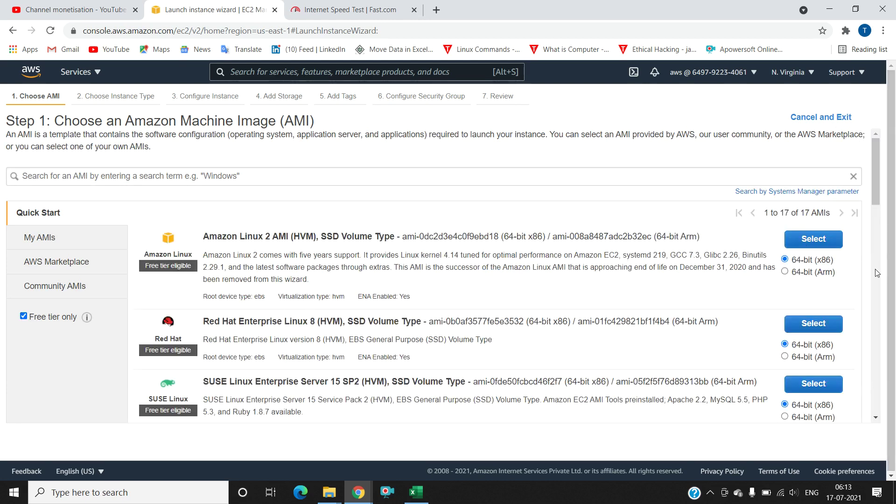
scroll(880, 322, down, 5)
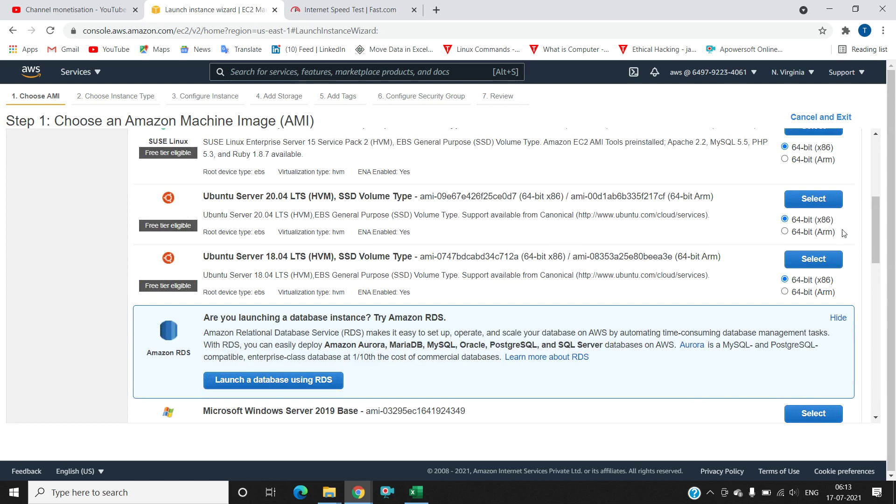
scroll(877, 147, up, 5)
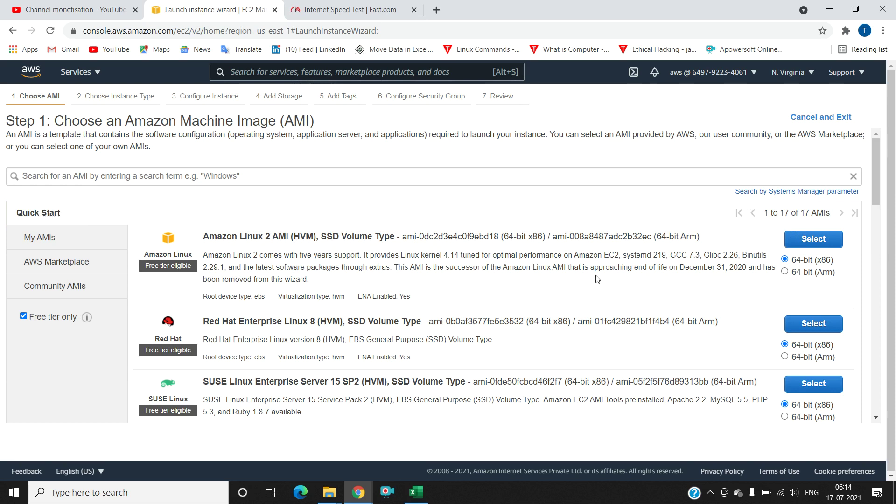
- Check My AMIs and return to the Quick Start images, closing the internet speed test page in between
click(42, 244)
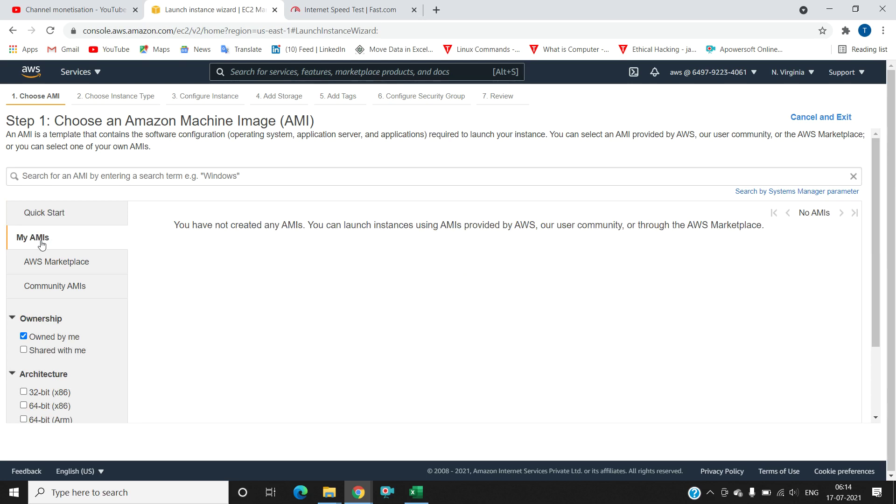
click(413, 10)
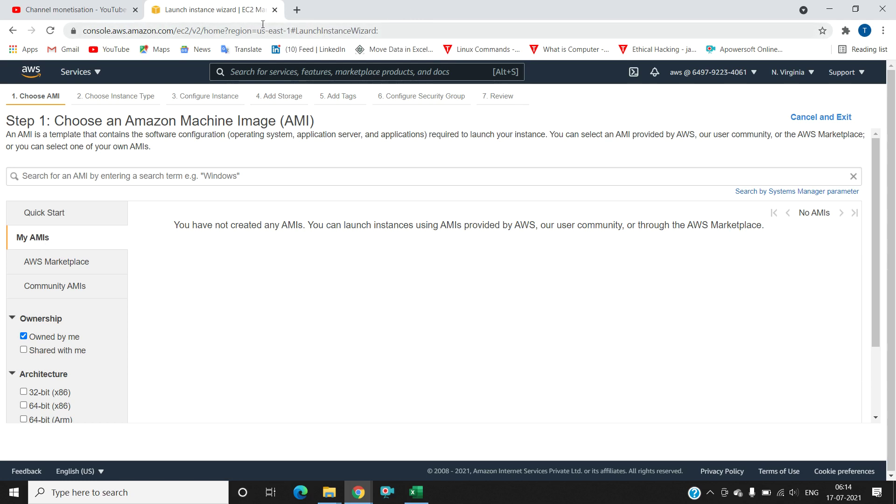
click(75, 218)
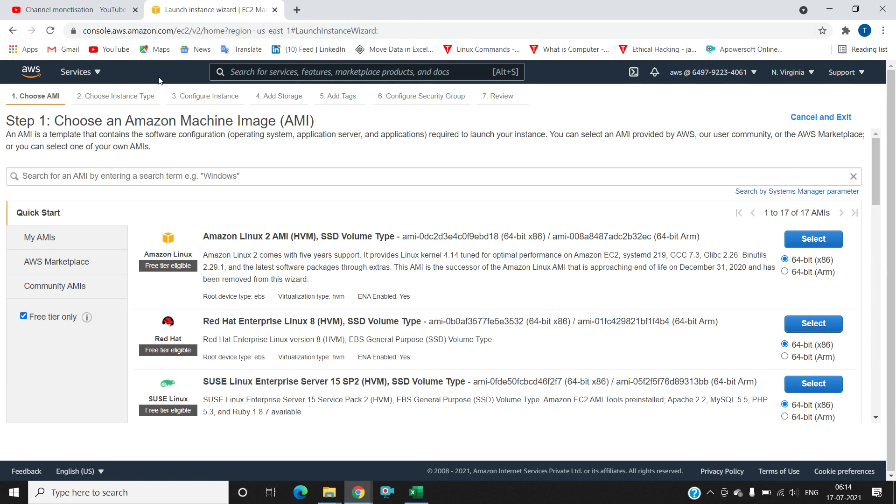
- Open EC2 in a separate browser tab and display its list of instances
click(97, 77)
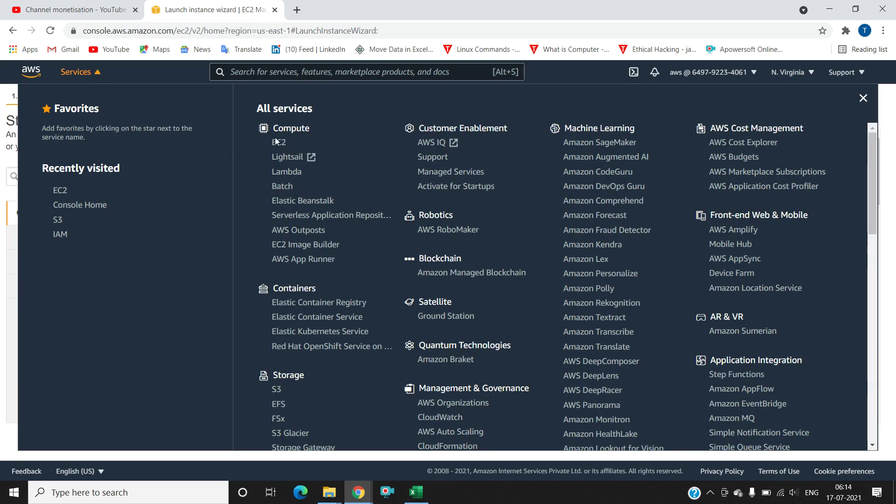
right_click(285, 144)
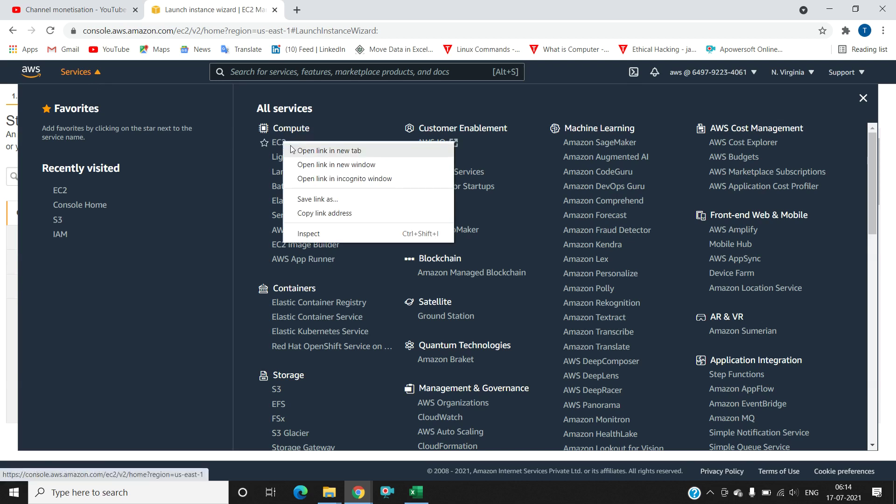
click(327, 150)
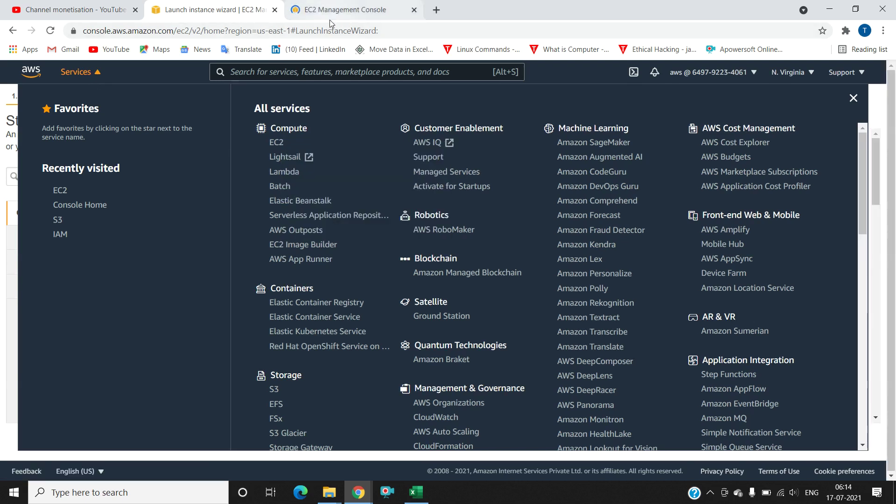
click(329, 19)
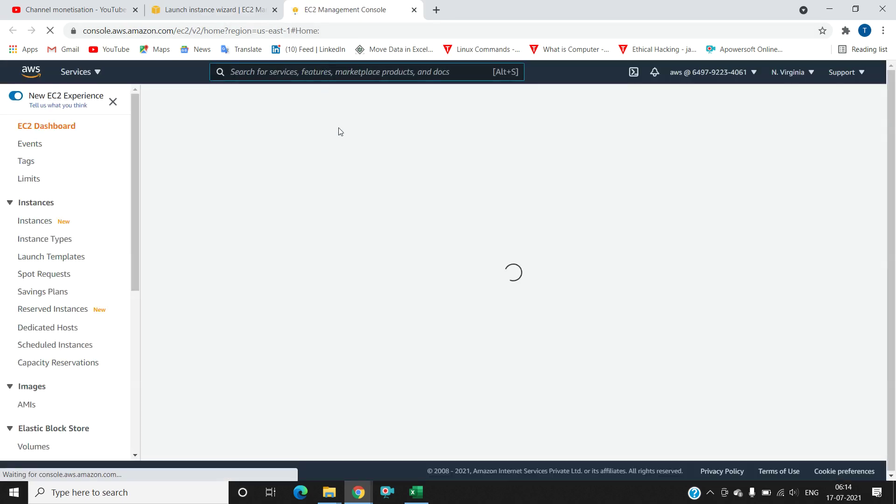
click(48, 226)
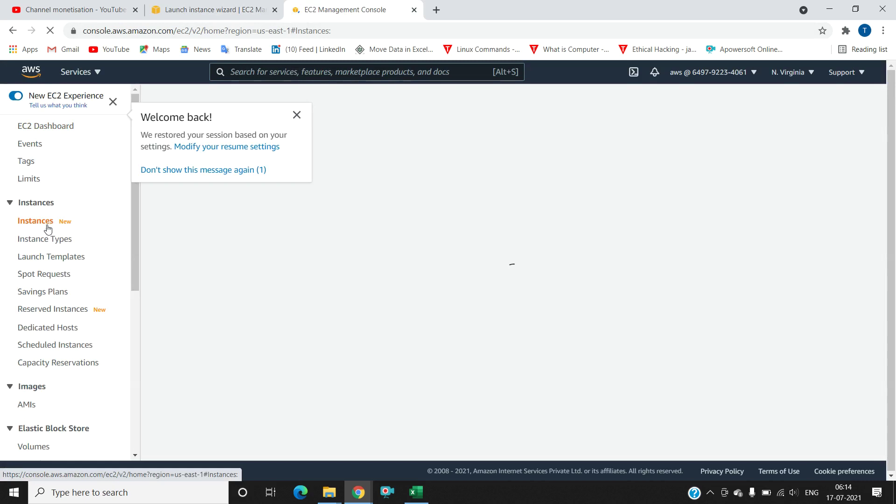
click(298, 116)
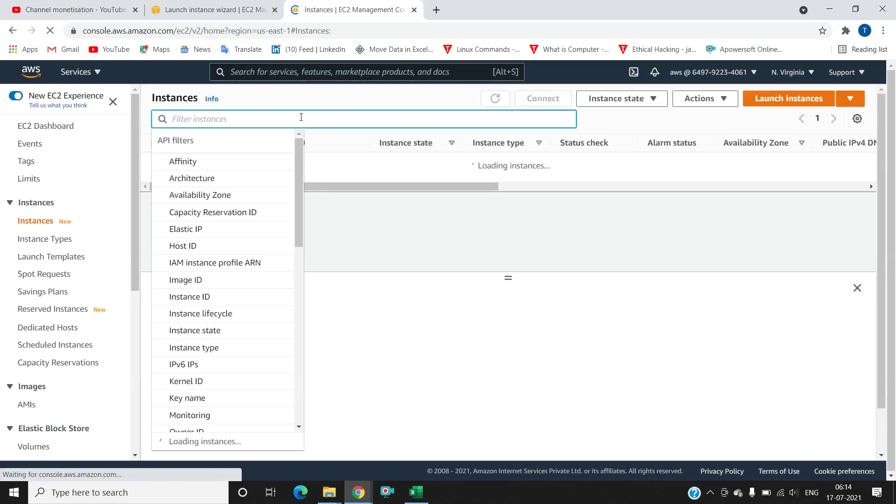
click(422, 262)
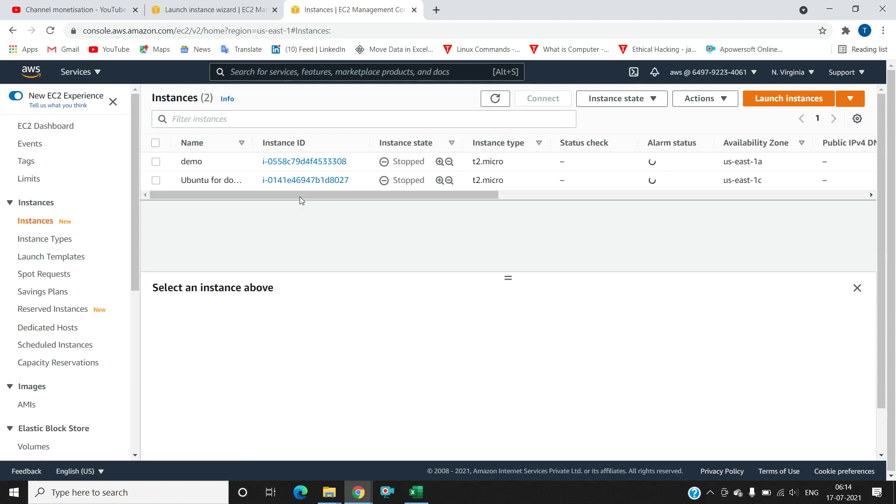
- Select the demo instance and review its general actions menu without applying any action
click(156, 162)
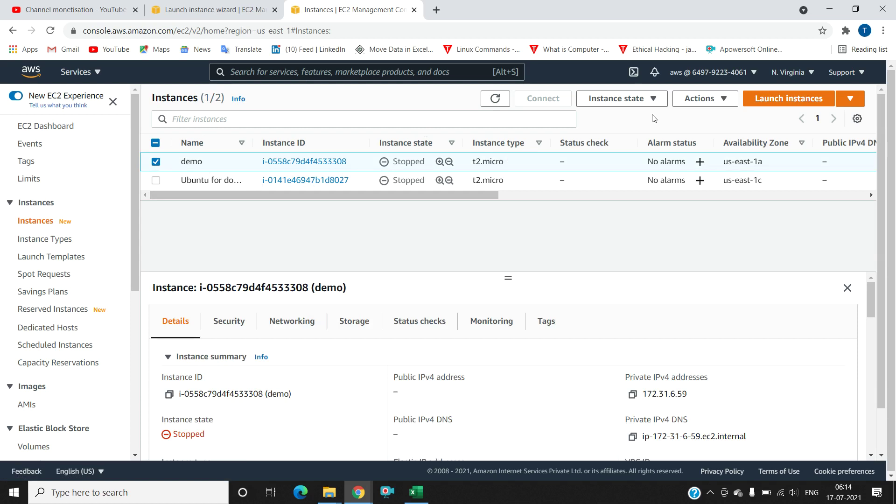
click(709, 105)
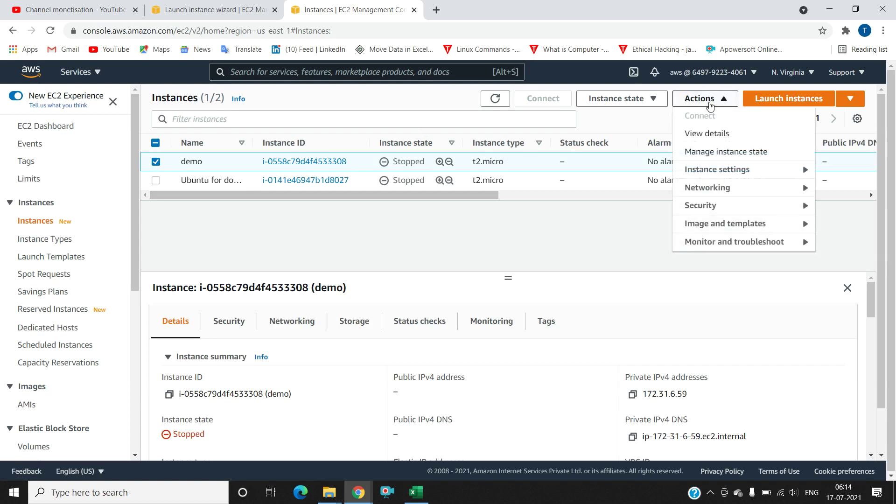
click(508, 231)
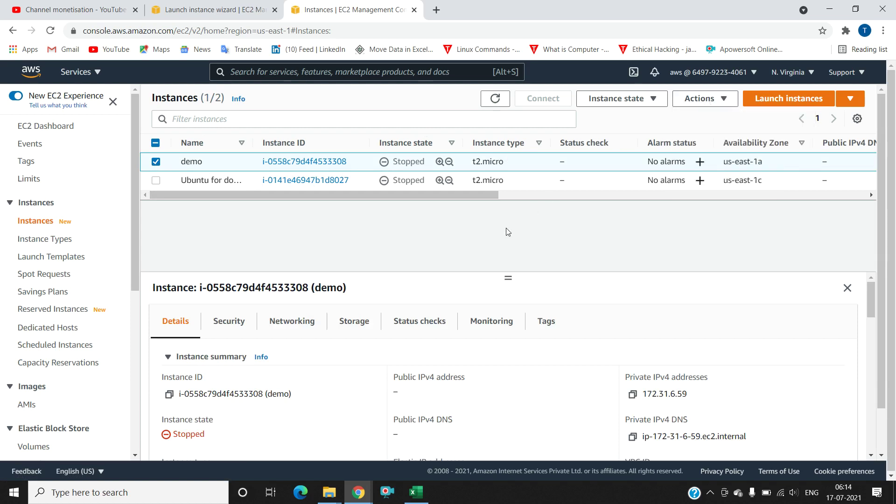
- Return to the launch wizard and examine the My AMIs, AWS Marketplace and Community AMIs image sources
click(196, 17)
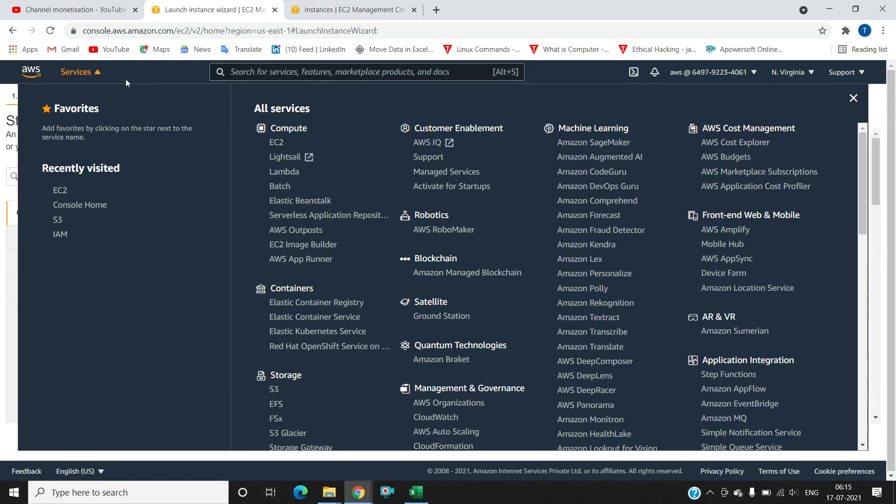
click(99, 76)
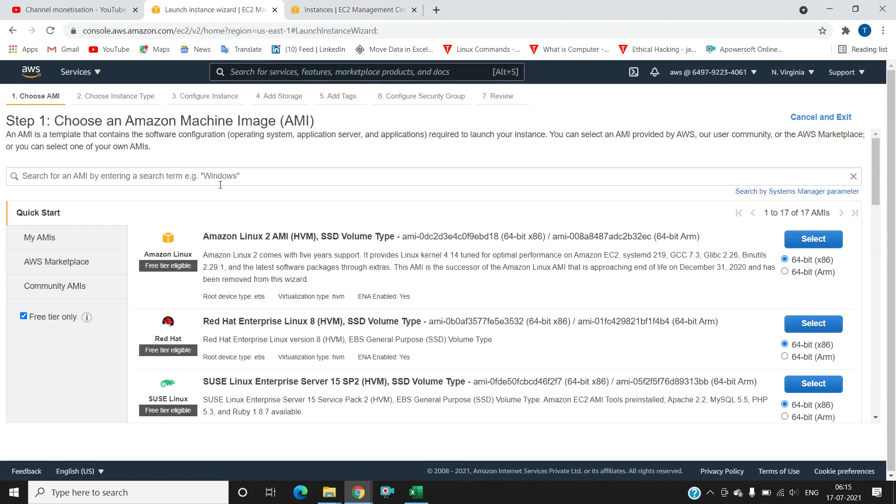
click(69, 242)
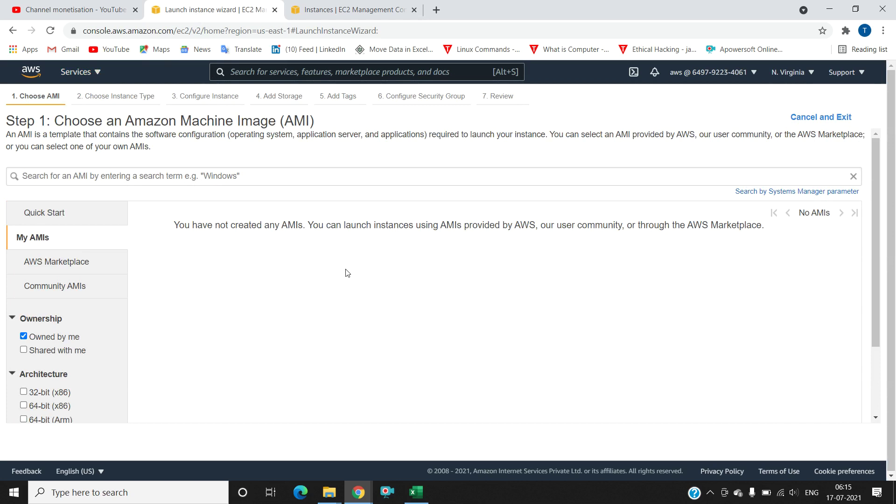
click(82, 264)
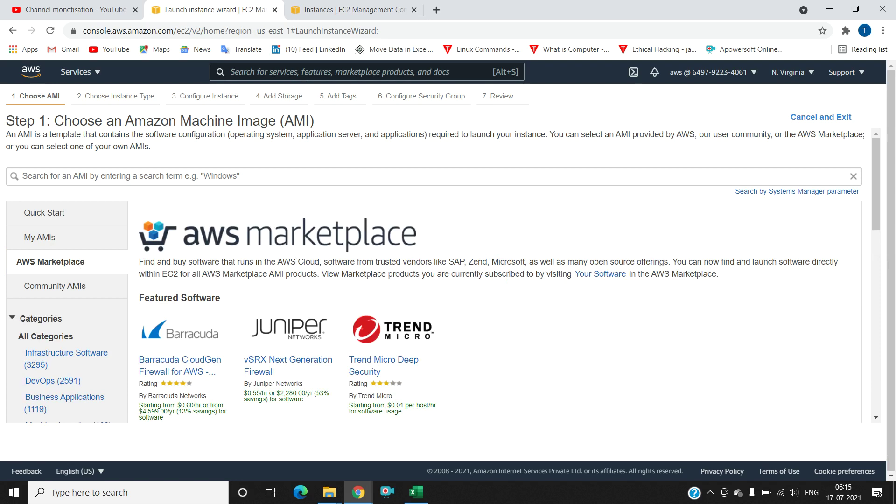
mouse_move(876, 190)
mouse_down()
mouse_move(883, 319)
mouse_move(883, 195)
mouse_up()
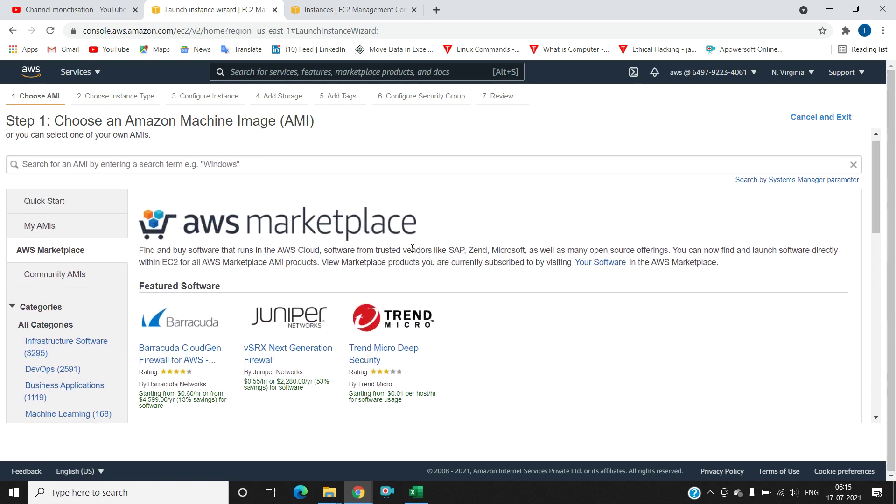
click(65, 275)
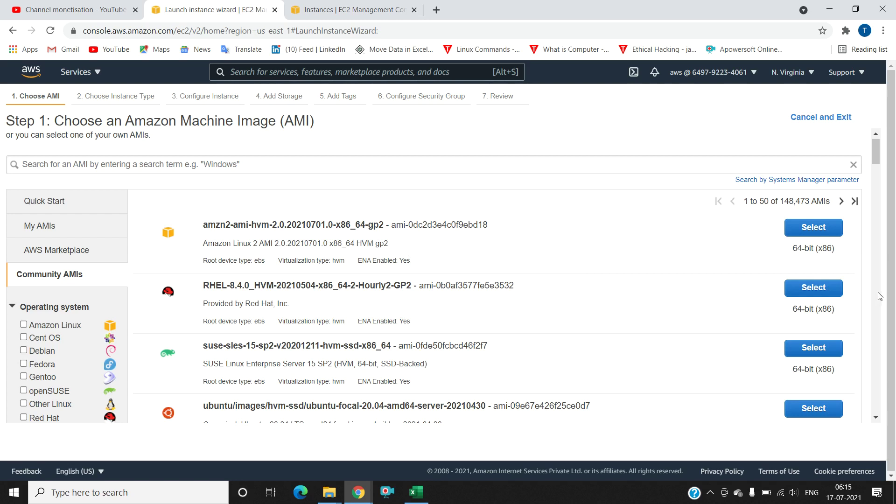
scroll(879, 297, down, 10)
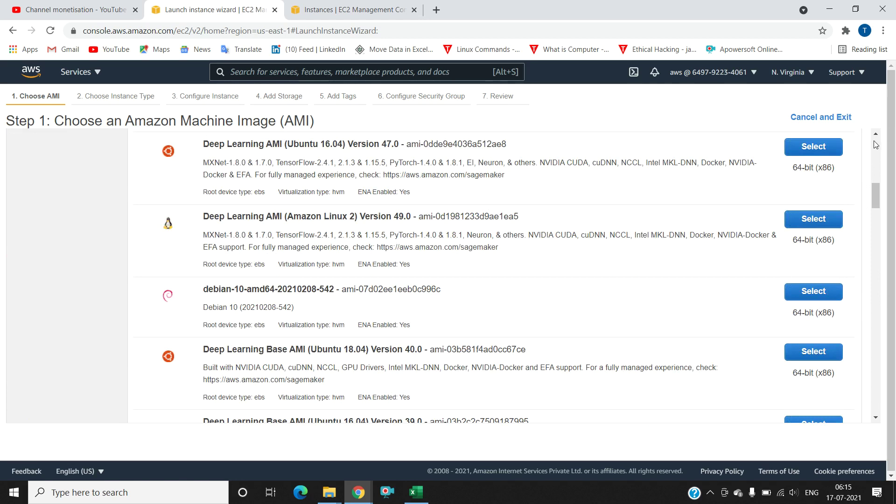
scroll(876, 145, up, 10)
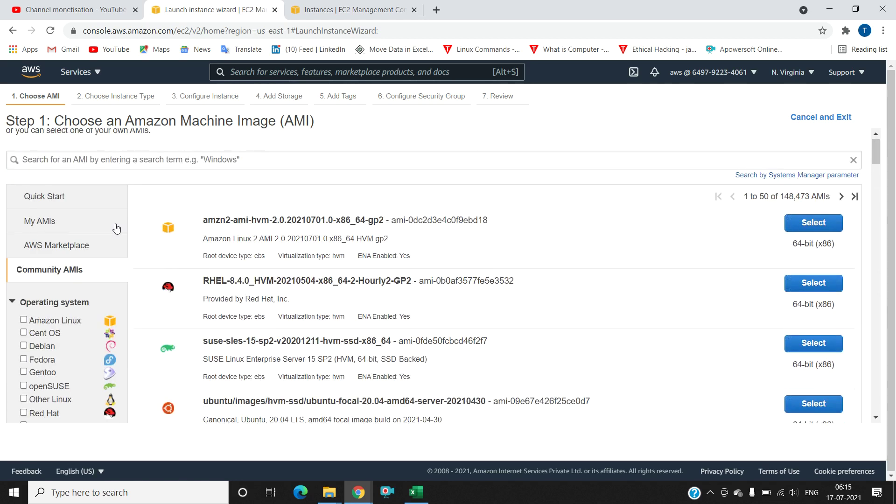
- Choose the 64-bit (x86) Amazon Linux 2 AMI (HVM), SSD Volume Type from the Quick Start images
click(63, 197)
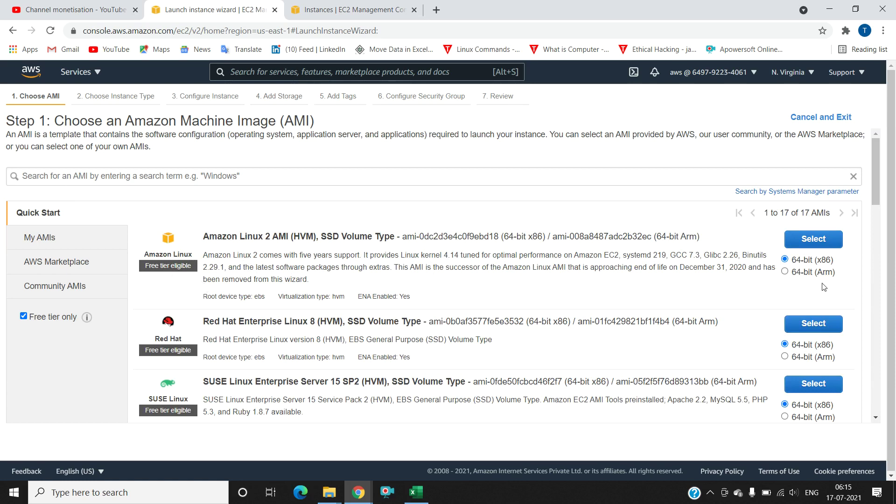
click(821, 241)
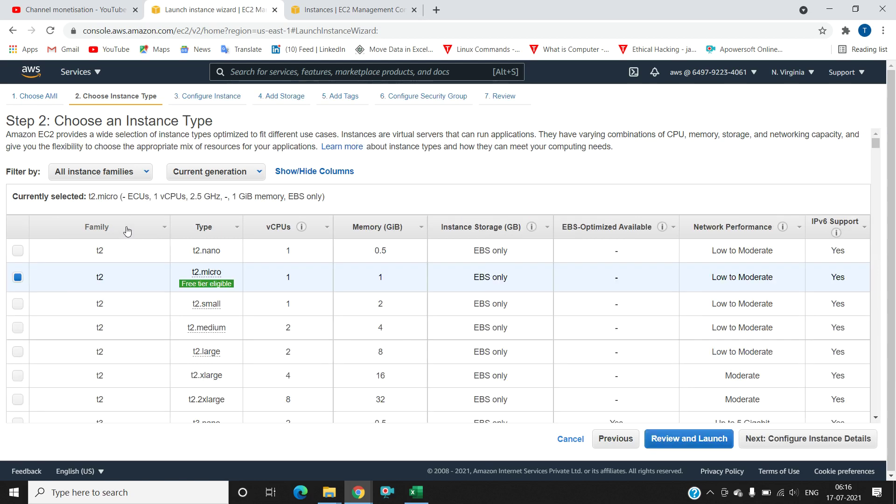
- Check the free-tier eligibility note and instance family filter, and show instance types from all generations
mouse_move(210, 279)
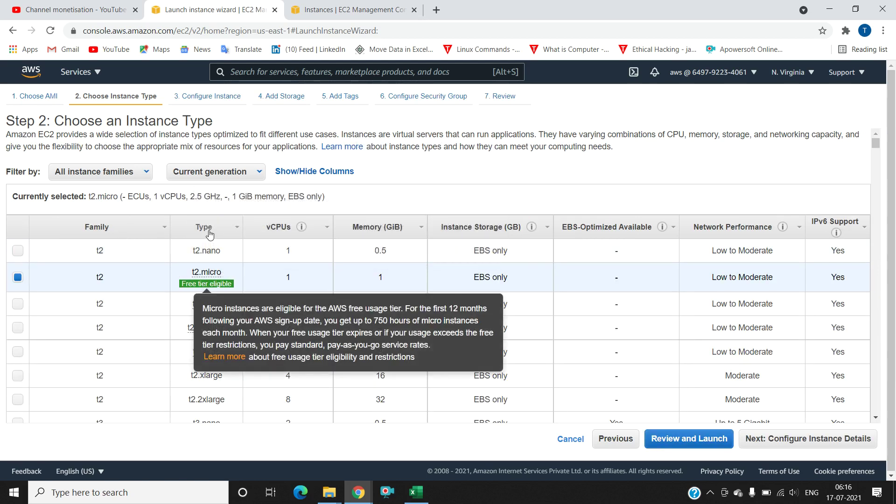
click(135, 181)
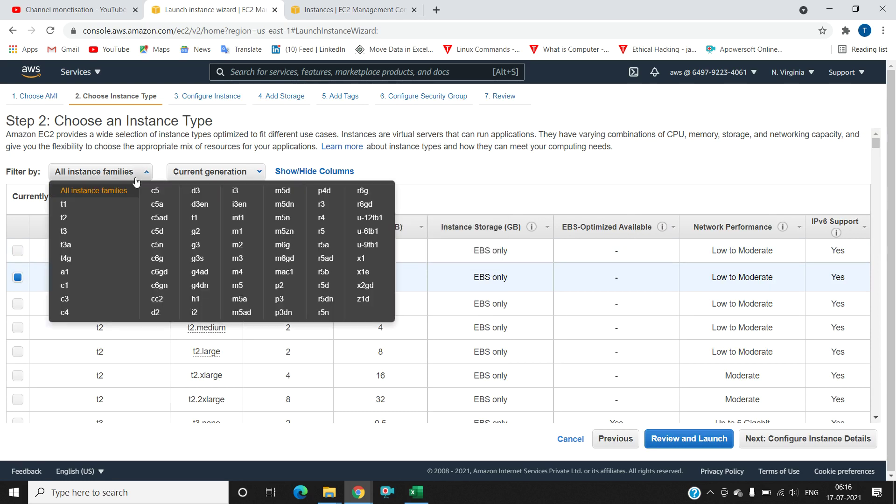
click(232, 172)
click(232, 172)
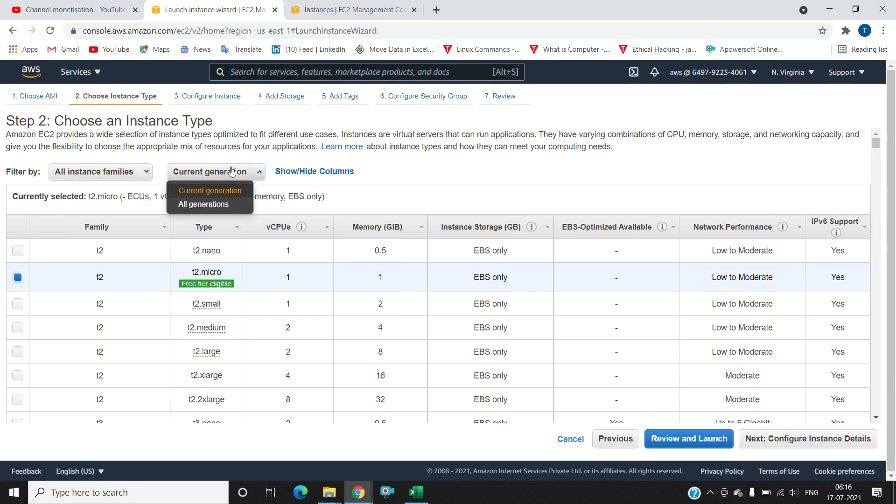
click(221, 205)
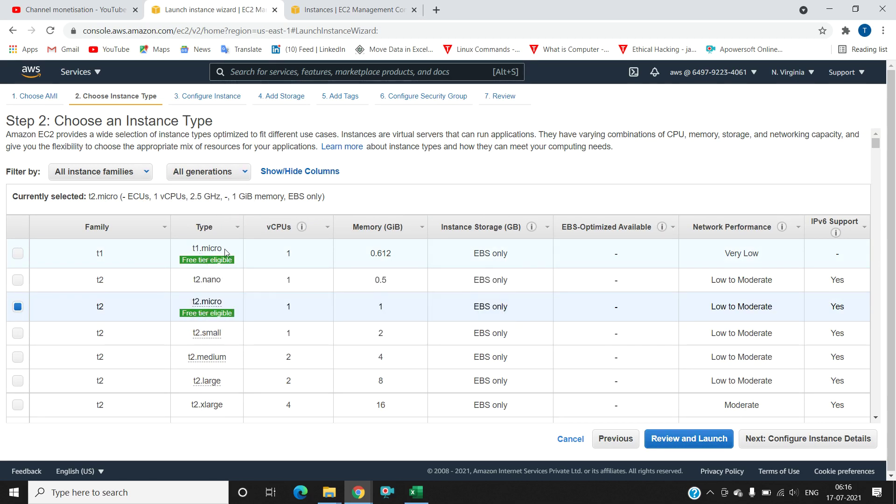
mouse_move(189, 262)
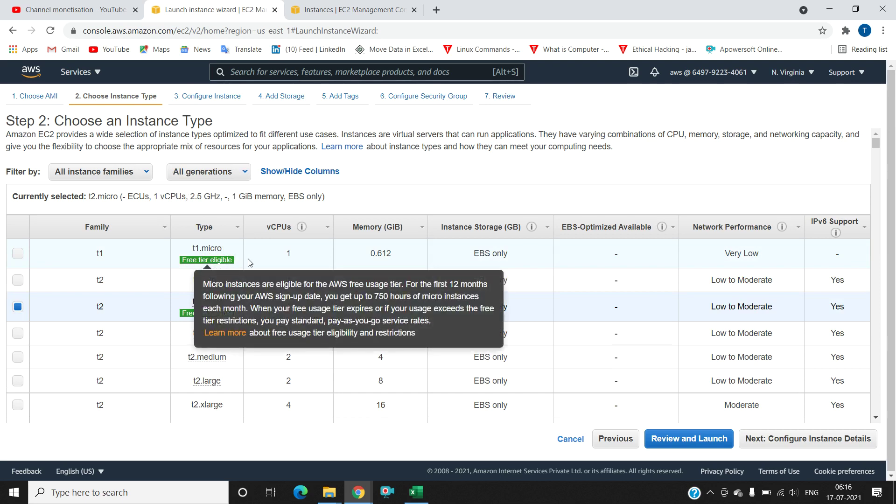
click(224, 178)
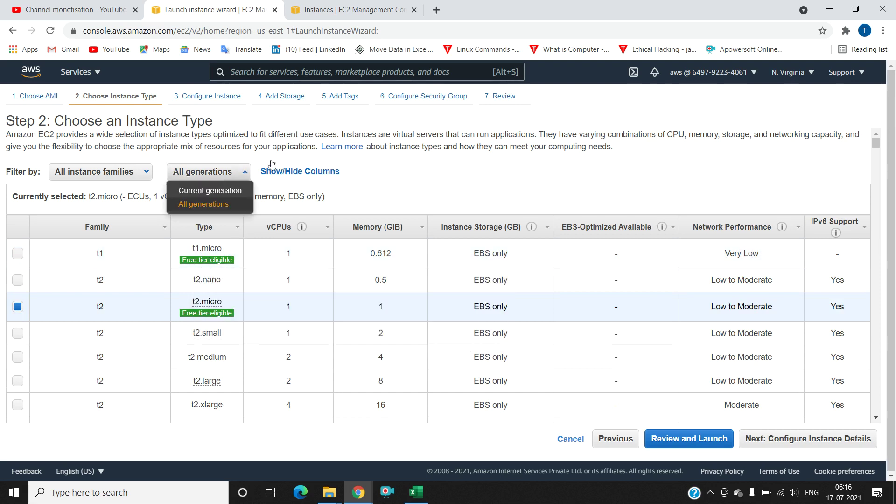
click(396, 166)
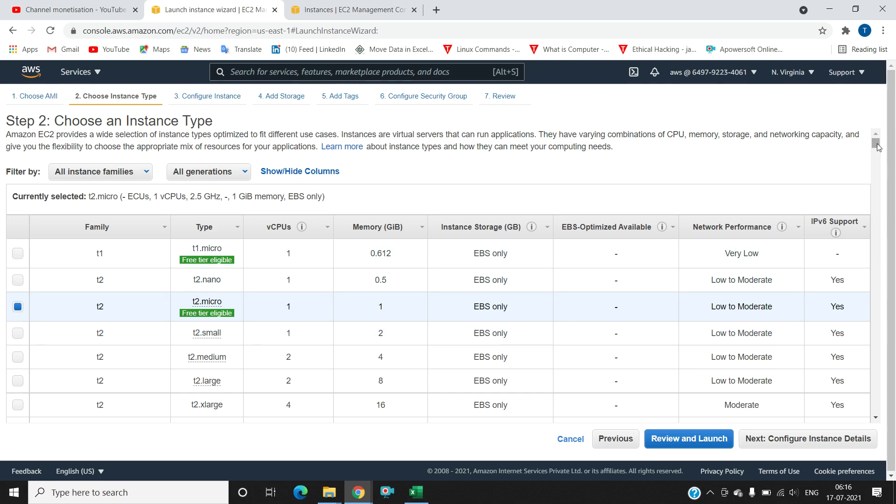
- Browse the full list of instance types, comparing families, vCPUs, memory, storage and network performance
drag(878, 147, 873, 127)
drag(875, 146, 876, 151)
drag(876, 156, 877, 165)
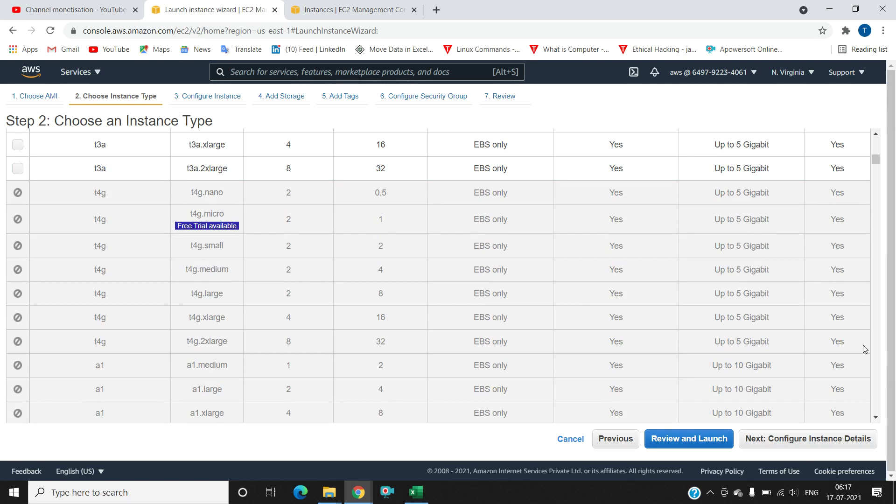
scroll(880, 350, down, 5)
scroll(881, 350, down, 5)
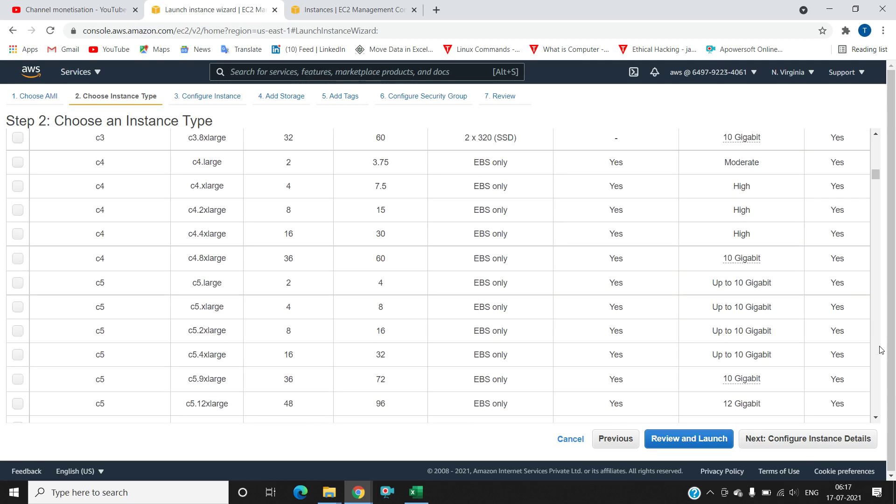
scroll(881, 350, down, 20)
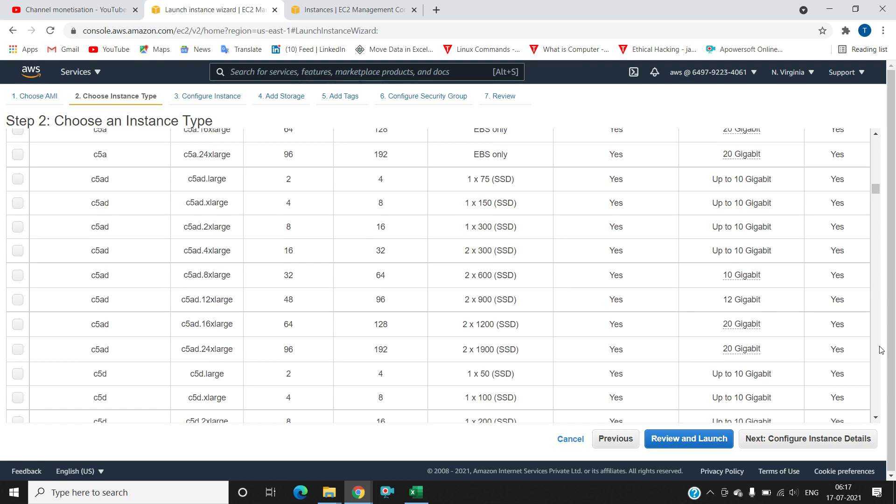
scroll(880, 350, down, 20)
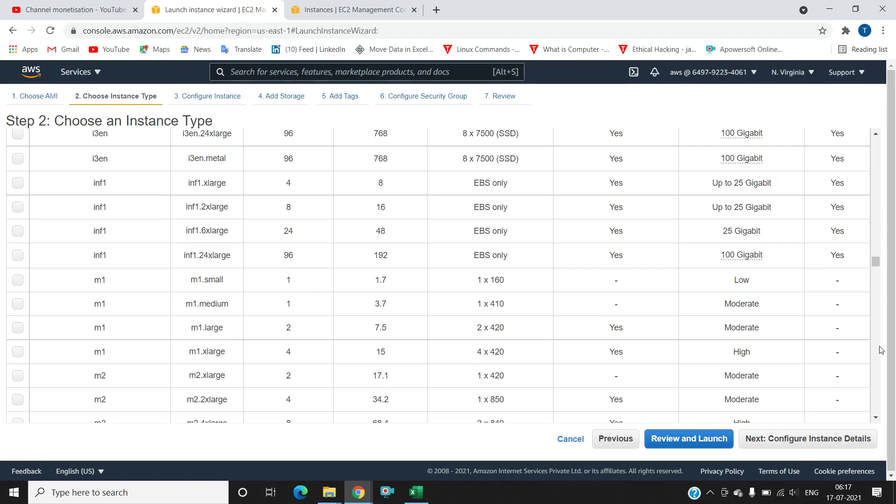
scroll(881, 350, down, 20)
scroll(880, 350, down, 15)
scroll(877, 349, down, 5)
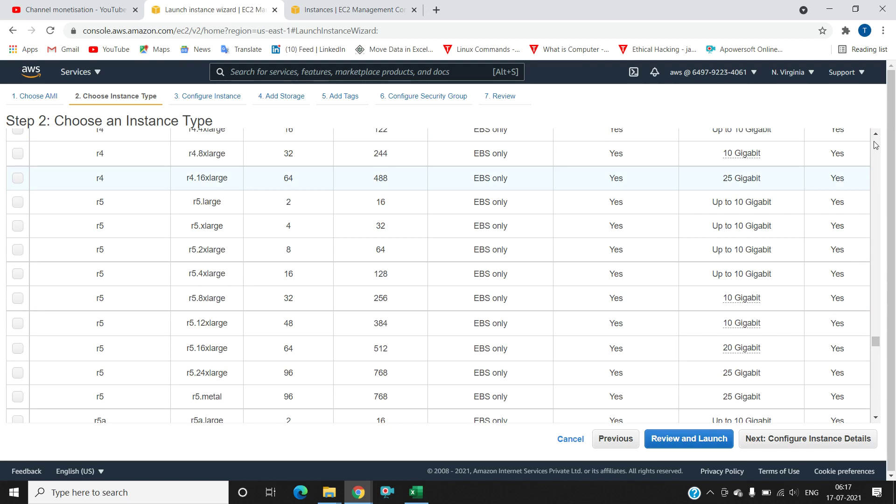
scroll(876, 145, up, 15)
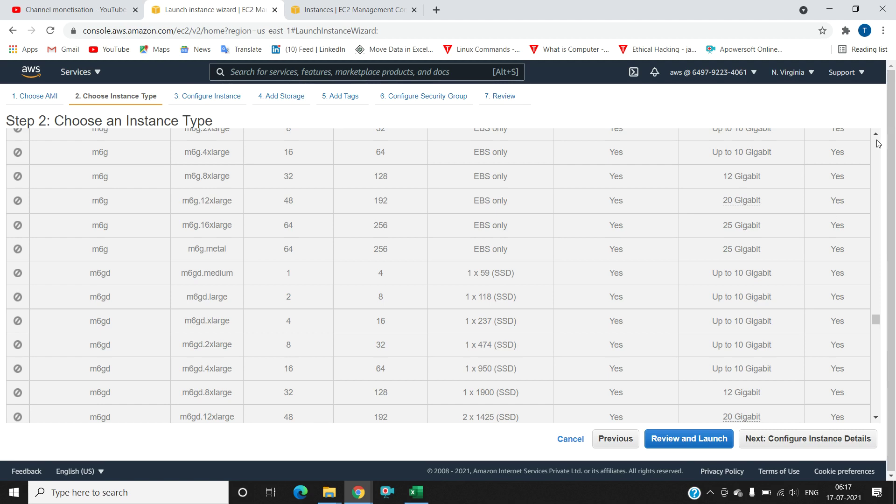
scroll(878, 144, up, 20)
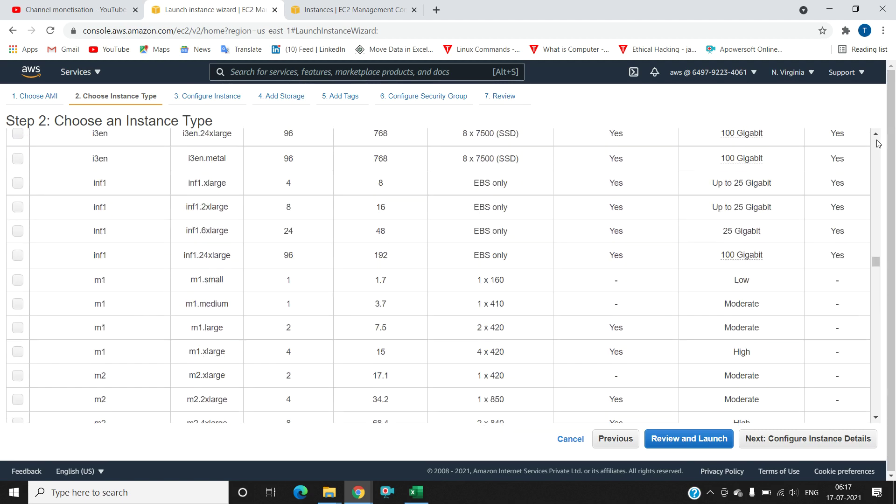
scroll(878, 144, up, 15)
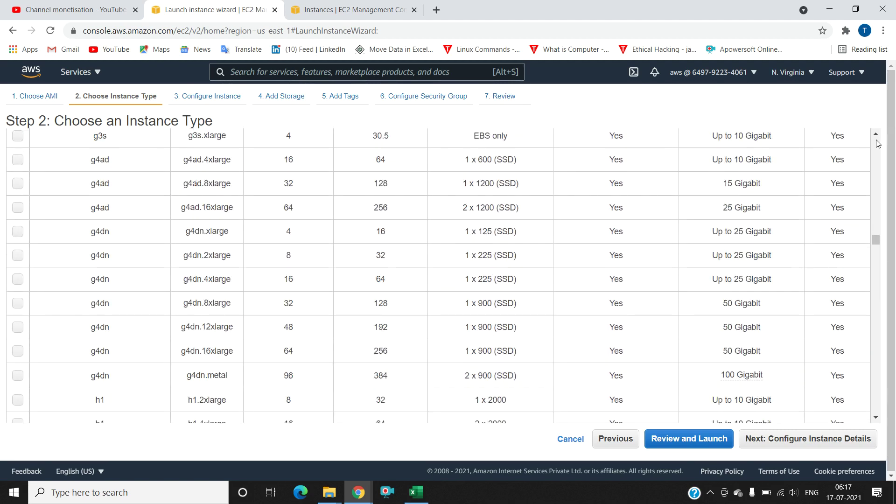
scroll(878, 143, up, 20)
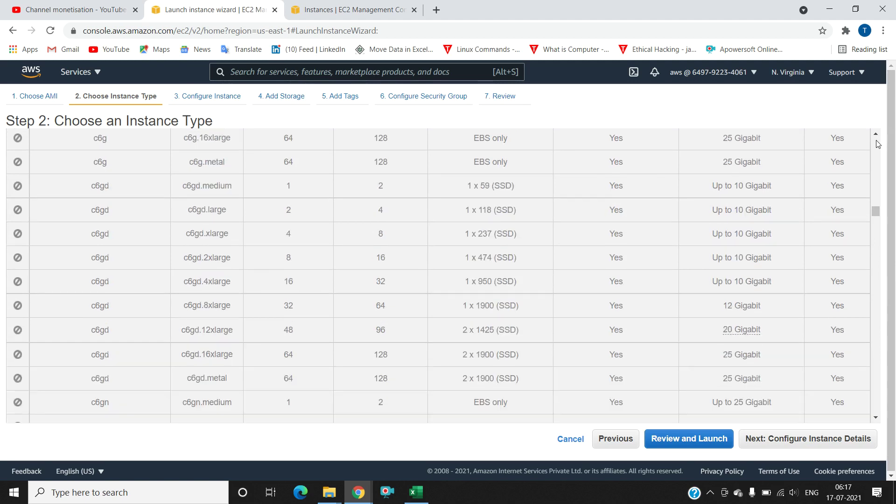
scroll(878, 144, up, 20)
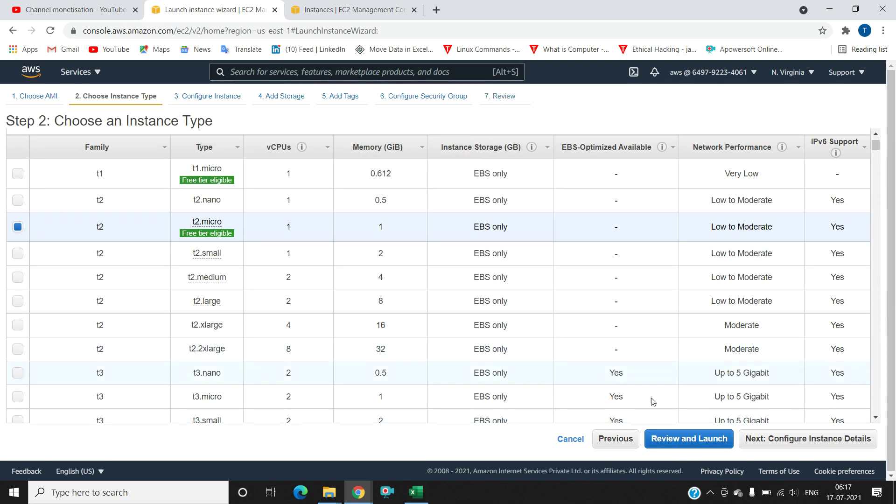
- Preview the launch review, return to the instance types, and proceed with t2.micro to the instance details
click(682, 440)
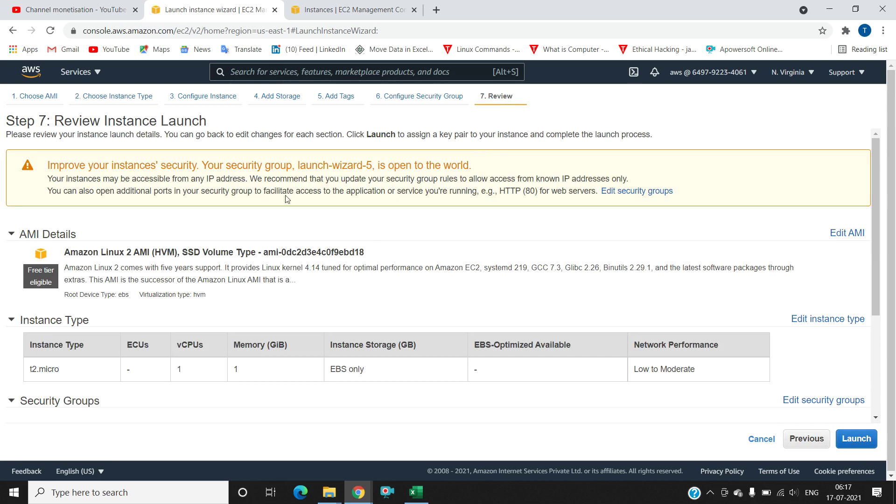
click(123, 98)
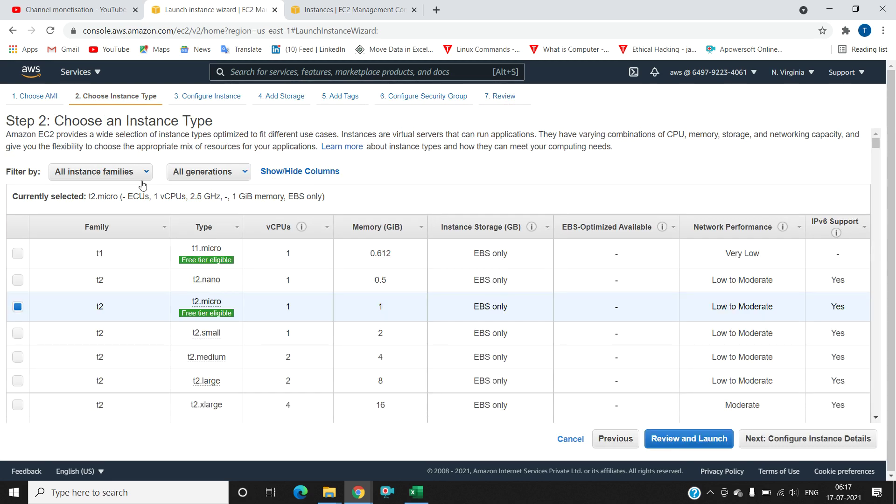
mouse_move(207, 259)
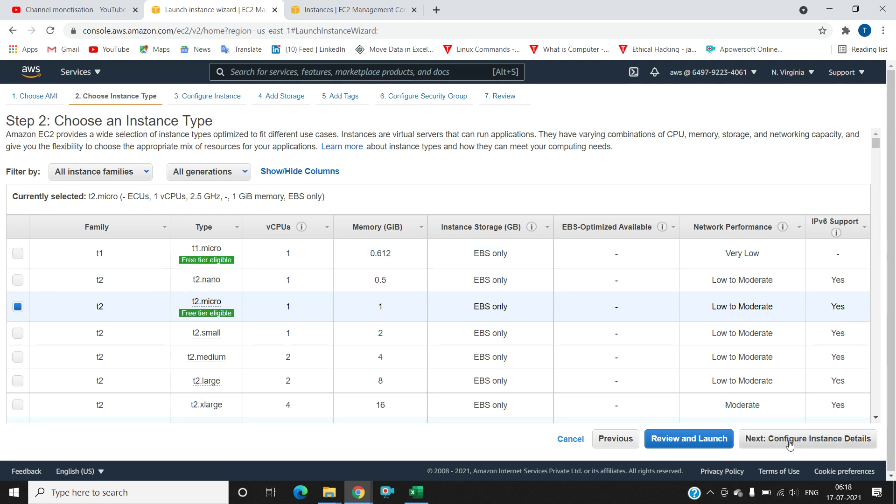
click(845, 440)
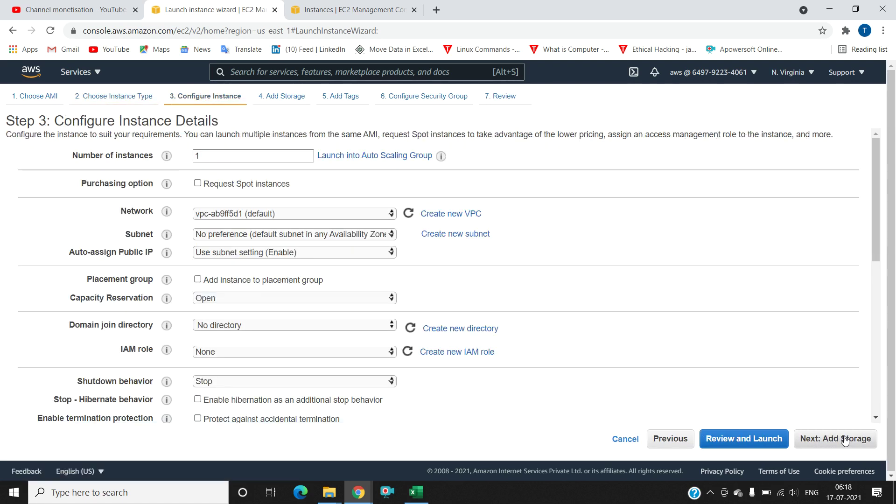
- Try 100 as the number of instances
click(252, 150)
double_click(248, 154)
text(100)
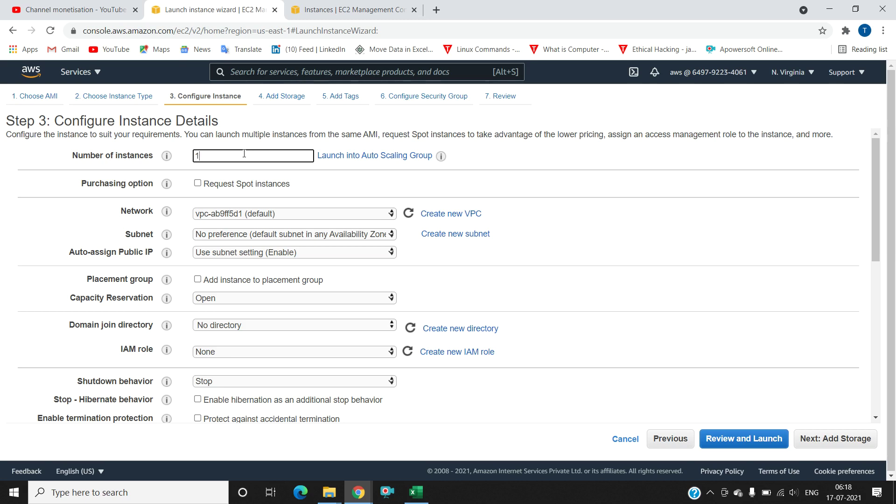
- Examine the advanced instance details, focusing on the optional User data field
drag(877, 223, 891, 376)
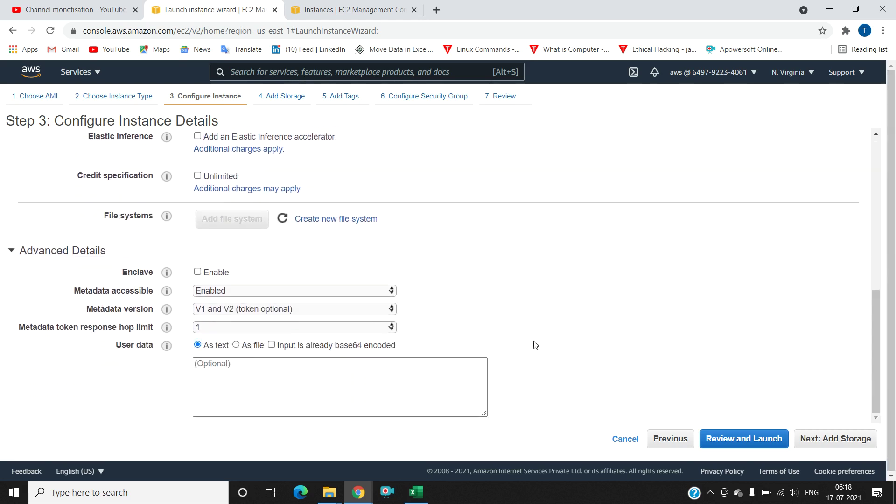
triple_click(133, 344)
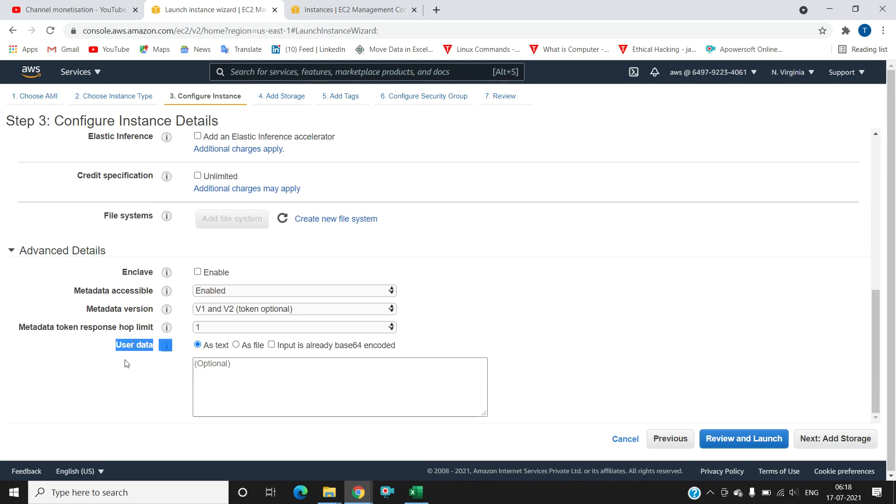
click(125, 364)
click(216, 365)
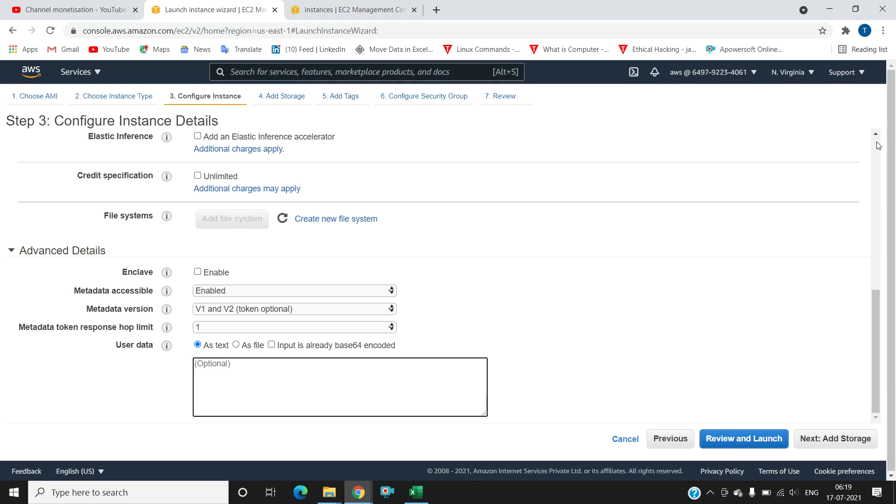
- Set the number of instances to 10 and revisit the optional User data field
scroll(878, 146, up, 8)
click(216, 155)
double_click(214, 156)
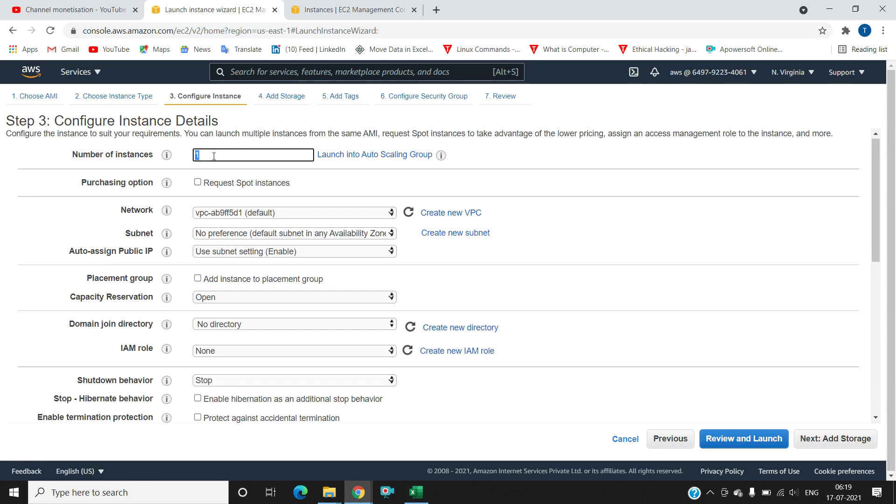
text(10)
scroll(872, 399, down, 11)
click(471, 391)
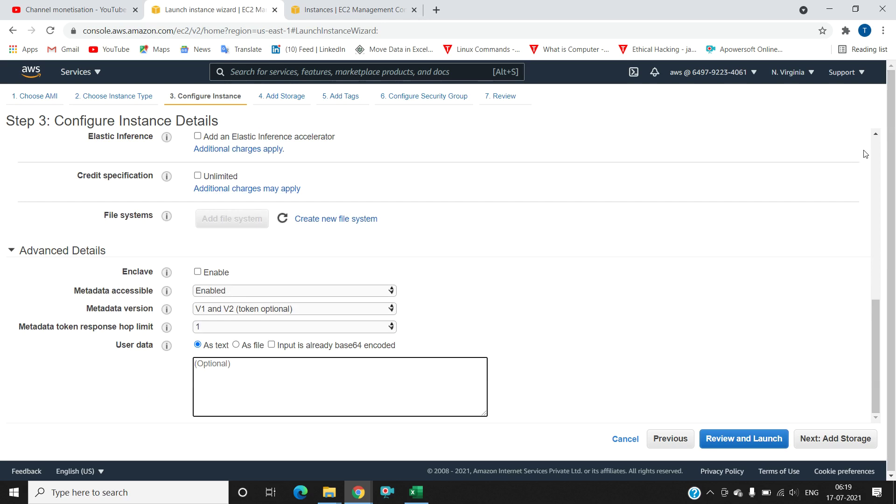
scroll(877, 151, up, 5)
scroll(877, 151, up, 3)
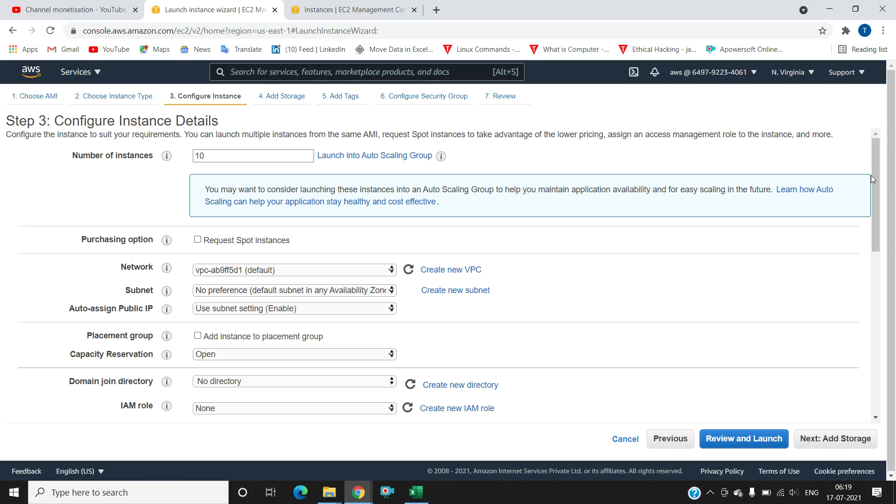
- Examine the Network choices and the form for creating a new VPC, and return to the launch wizard without creating one
drag(875, 173, 872, 208)
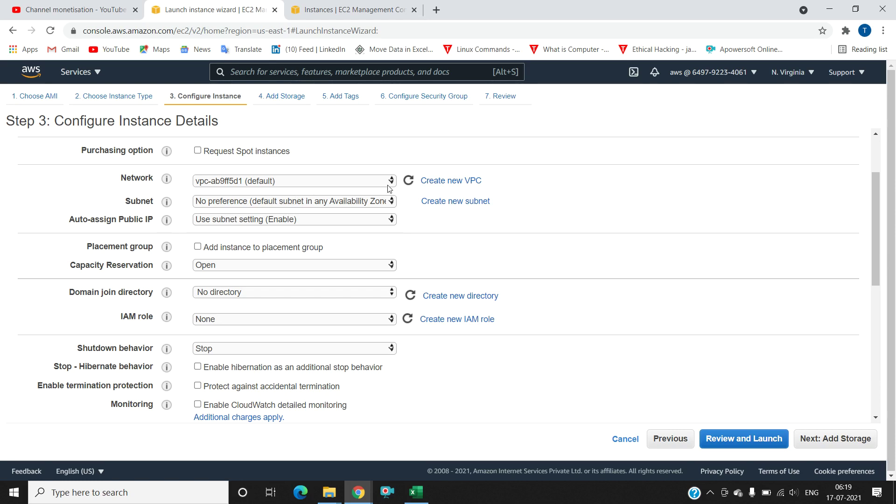
click(349, 183)
click(351, 184)
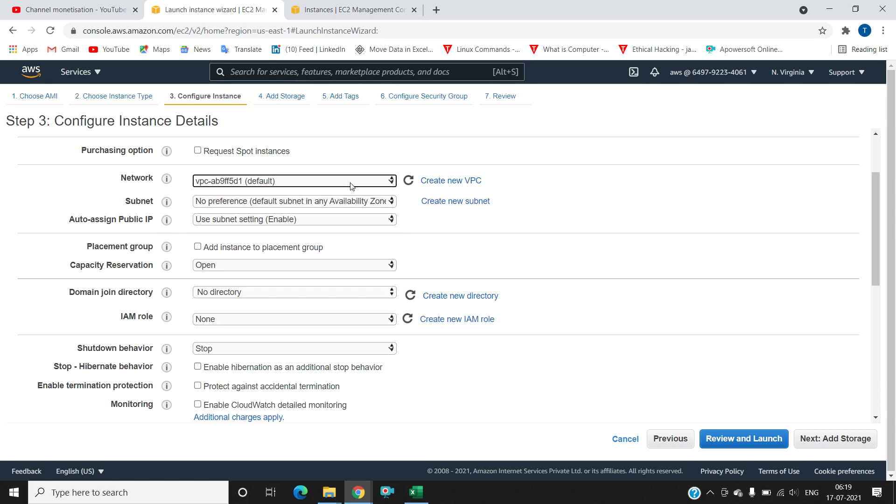
click(451, 187)
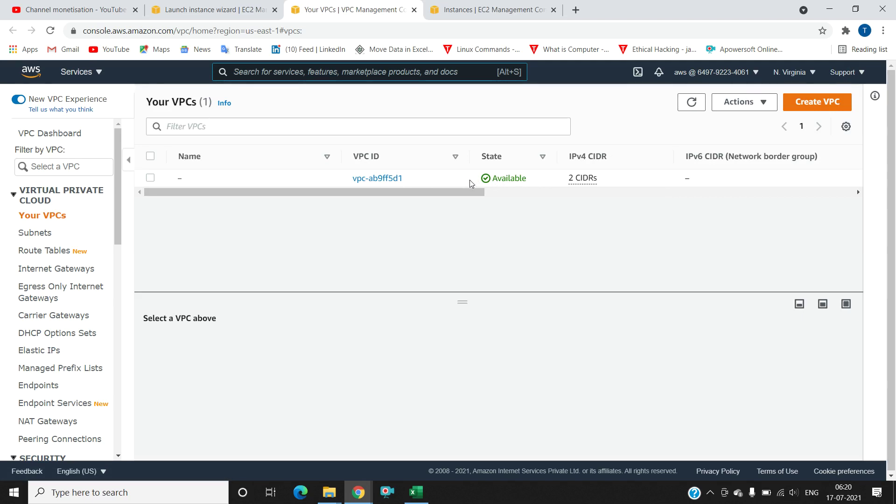
click(809, 110)
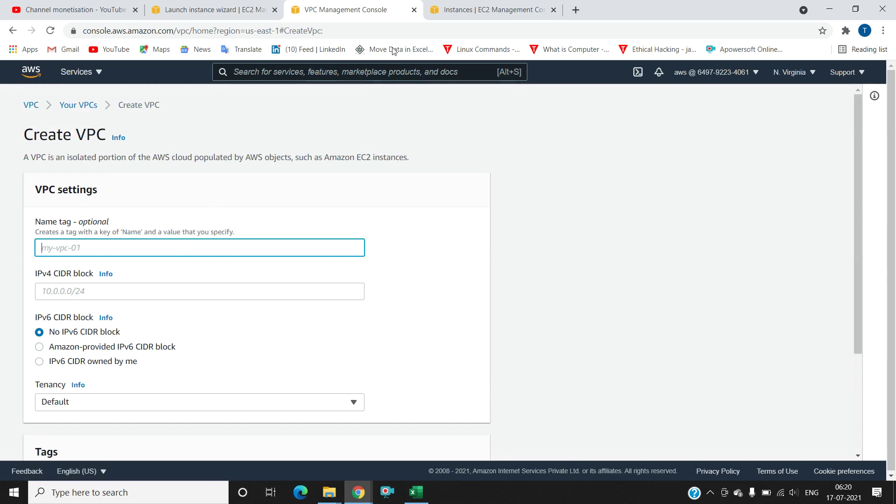
click(413, 10)
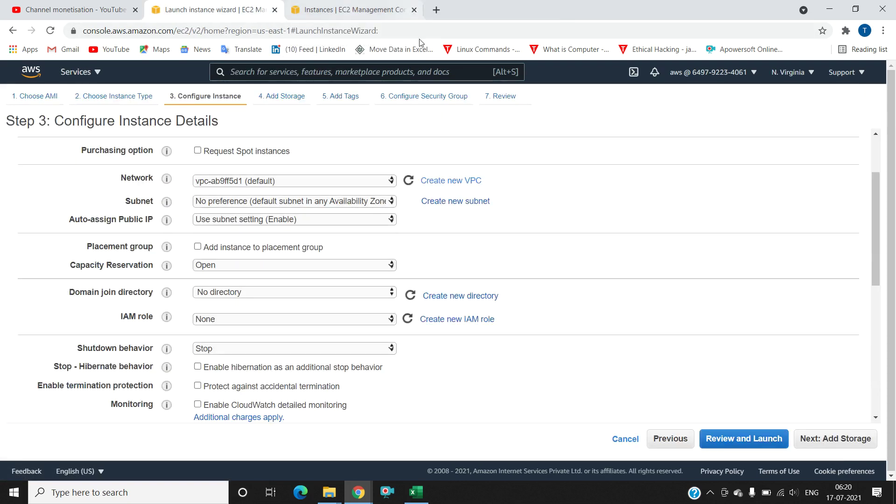
- Keep the default VPC as the network and set the subnet to subnet-66eab401 | Default in us-east-1a
click(329, 185)
click(330, 188)
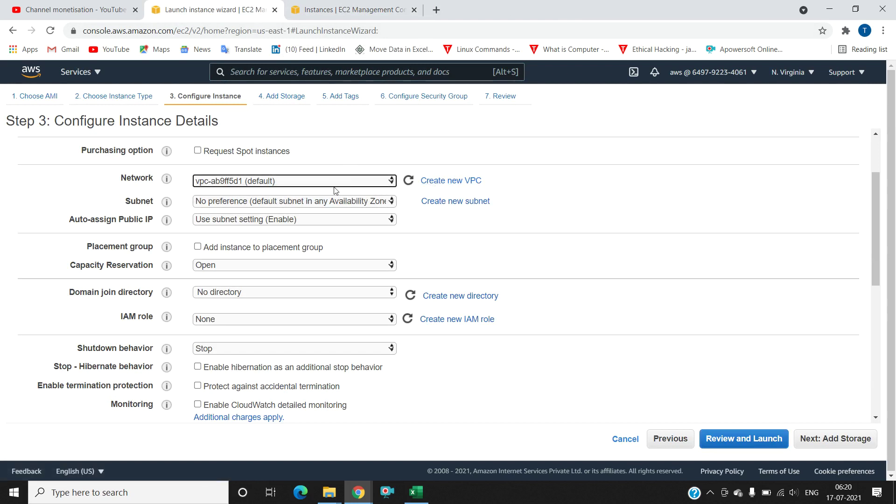
click(359, 203)
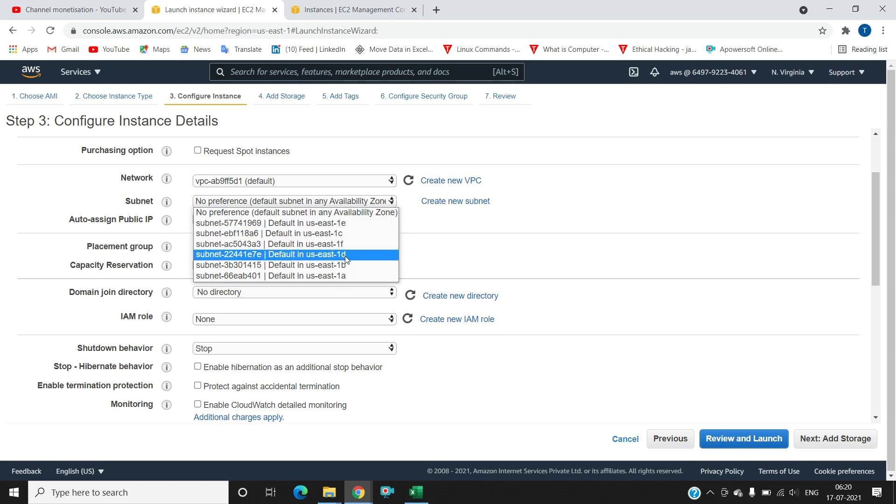
click(348, 275)
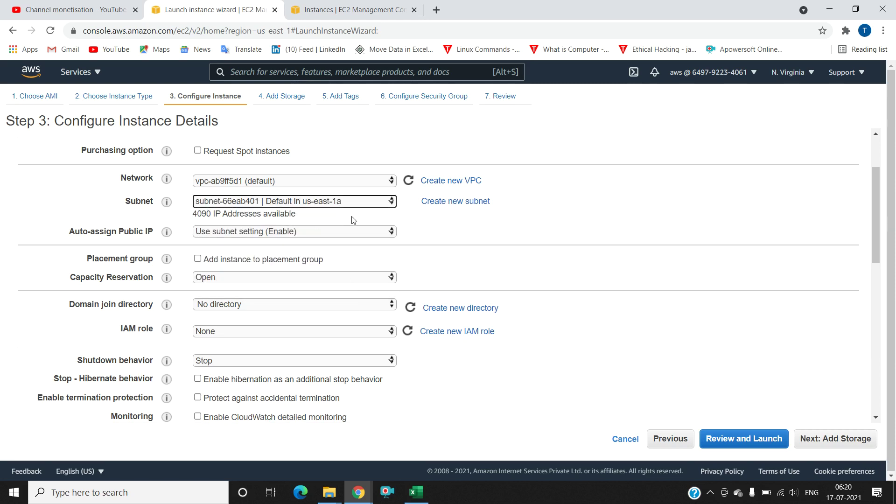
click(490, 237)
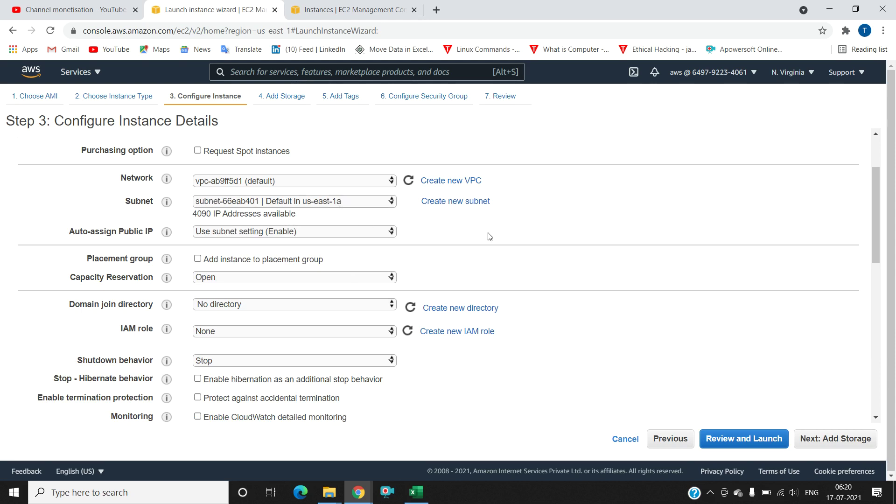
scroll(489, 237, down, 1)
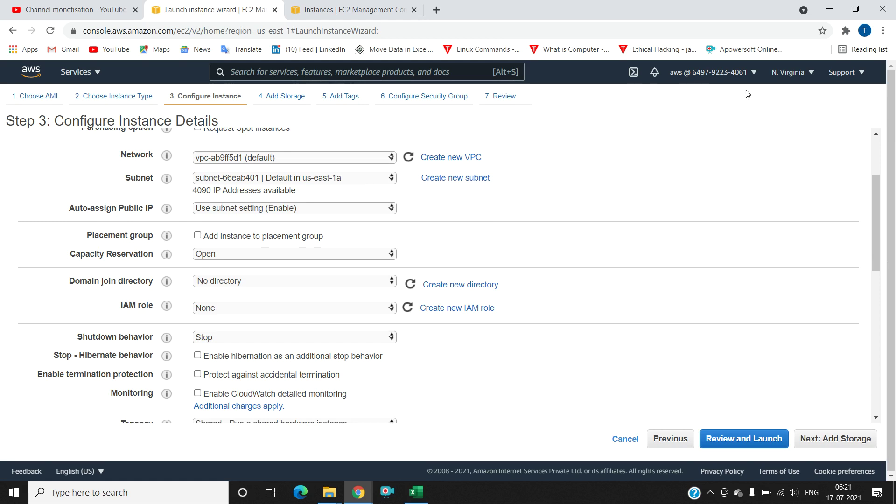
- Examine the N. Virginia subnet choices and the full list of AWS regions
click(374, 180)
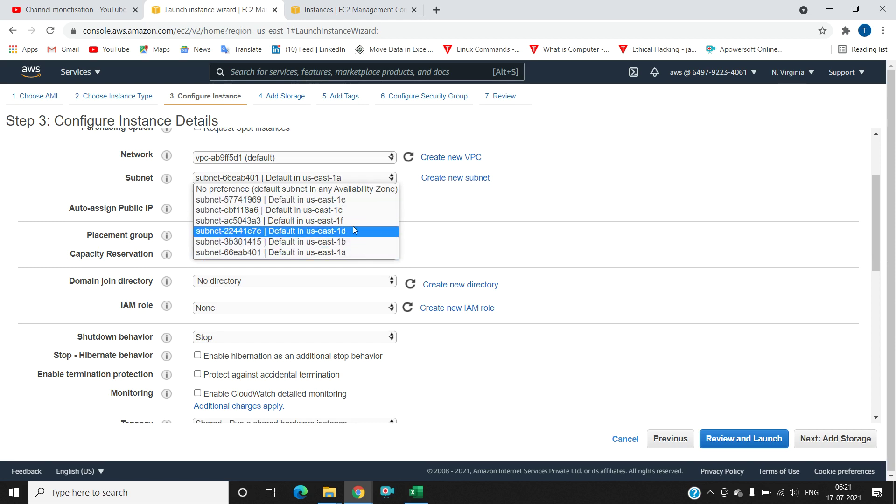
click(793, 72)
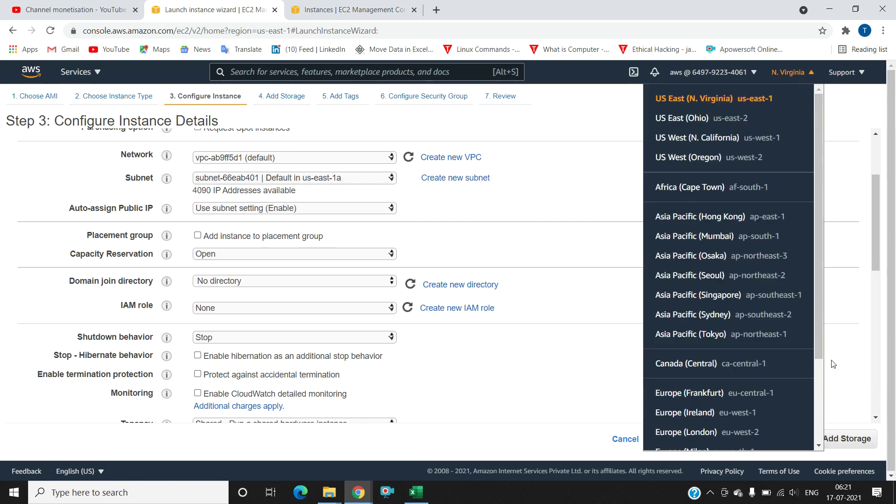
scroll(819, 384, down, 3)
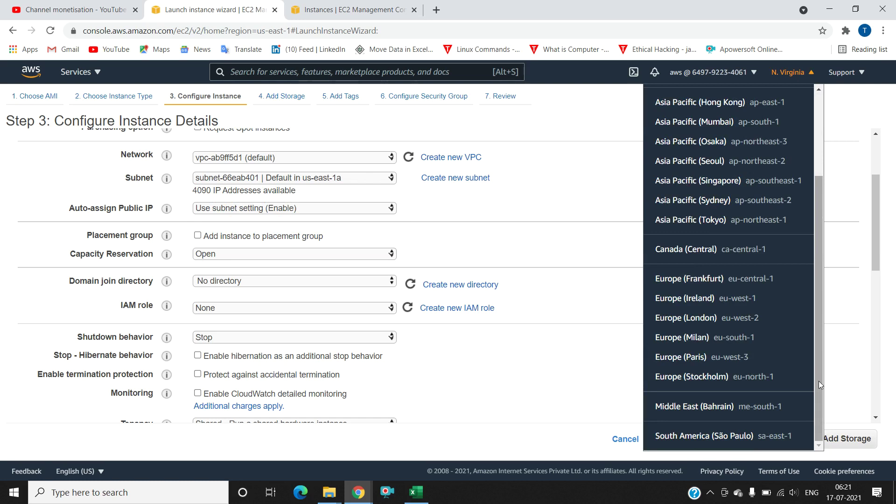
drag(818, 381, 805, 269)
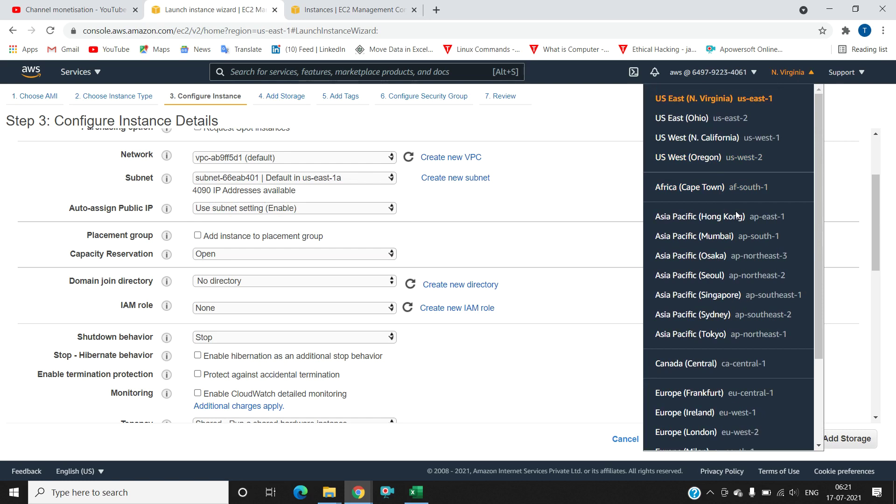
- Open the Asia Pacific (Mumbai) region in a new browser tab and go to its Instances list
right_click(761, 243)
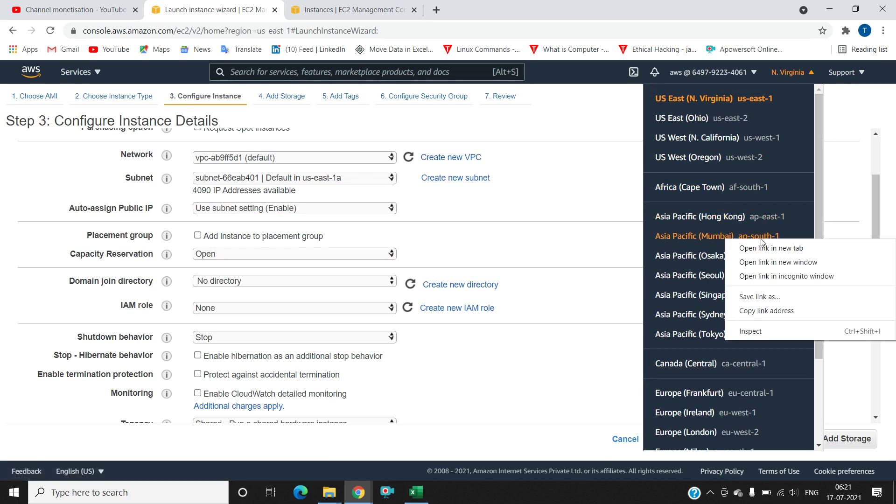
click(765, 249)
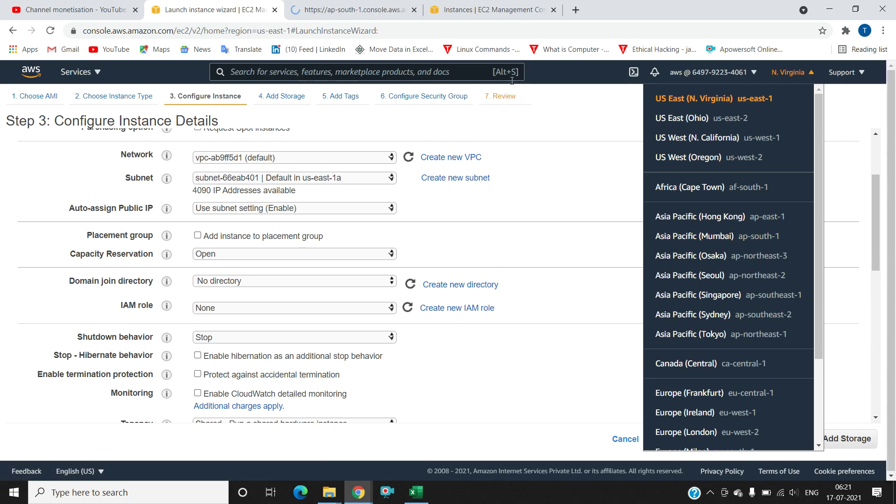
click(347, 5)
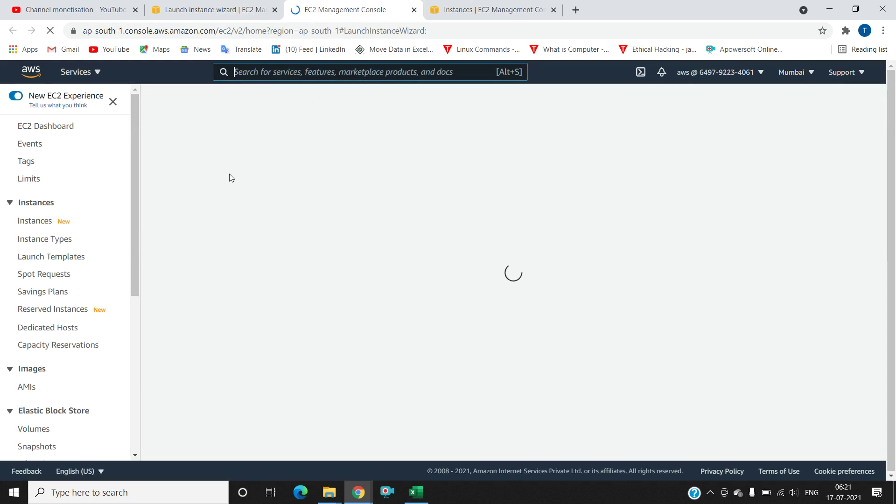
click(45, 226)
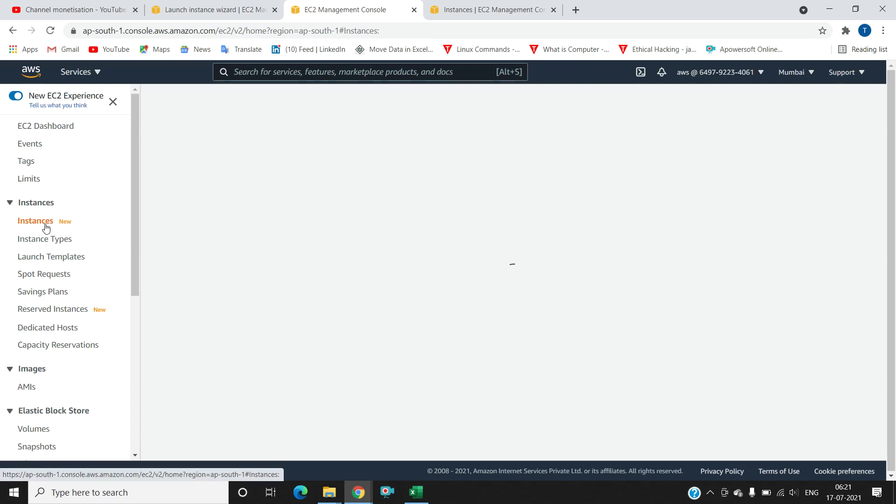
- Return to the N. Virginia launch wizard, review the remaining instance details, and proceed to the Add Storage step
click(186, 6)
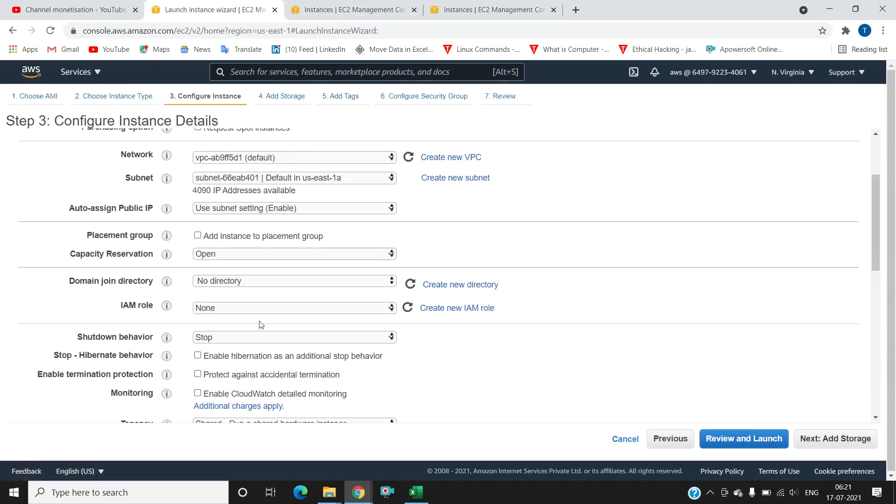
scroll(632, 196, down, 1)
scroll(631, 196, down, 2)
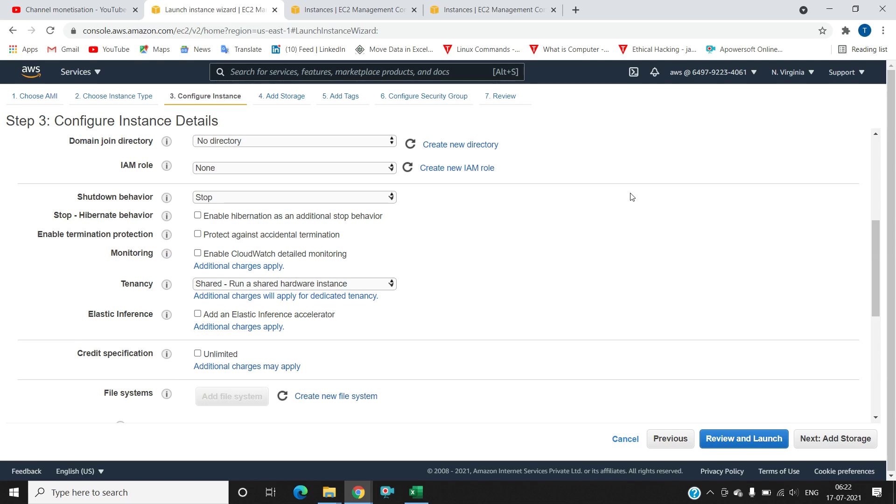
scroll(623, 202, down, 3)
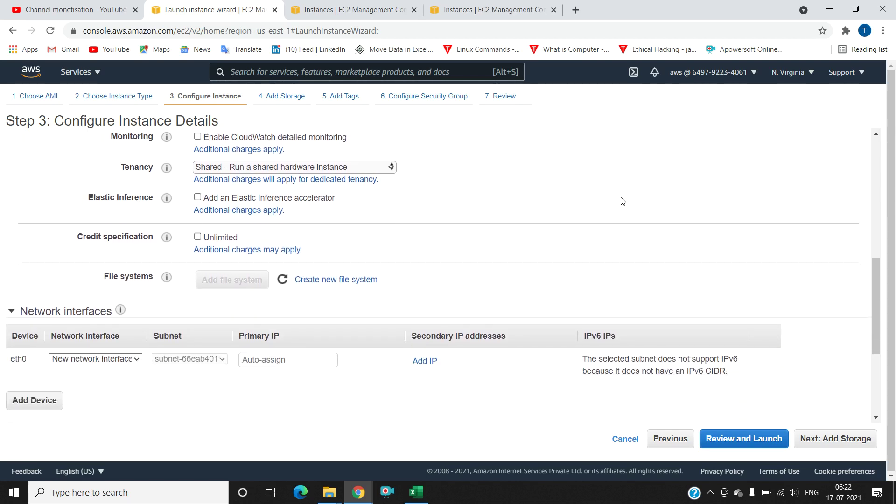
scroll(621, 201, down, 4)
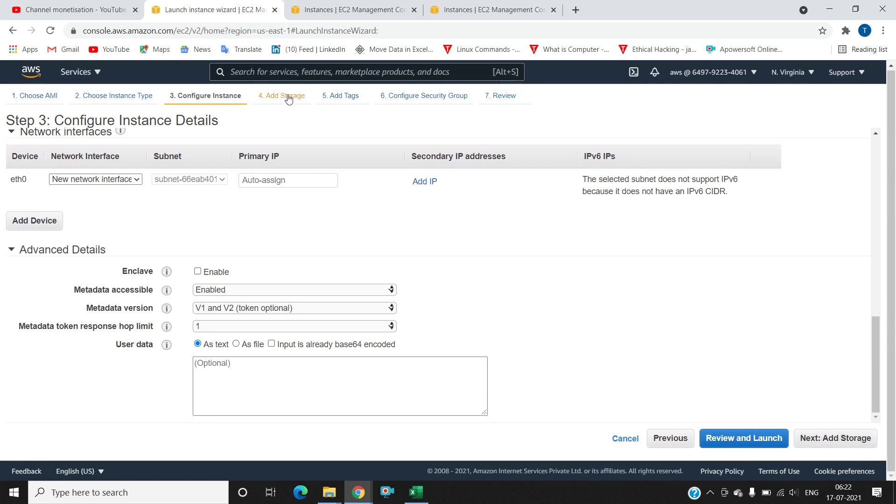
click(835, 438)
- Start an instance launch in the Mumbai region with the Amazon Linux 2 AMI and t2.micro, continuing to the instance details
click(476, 7)
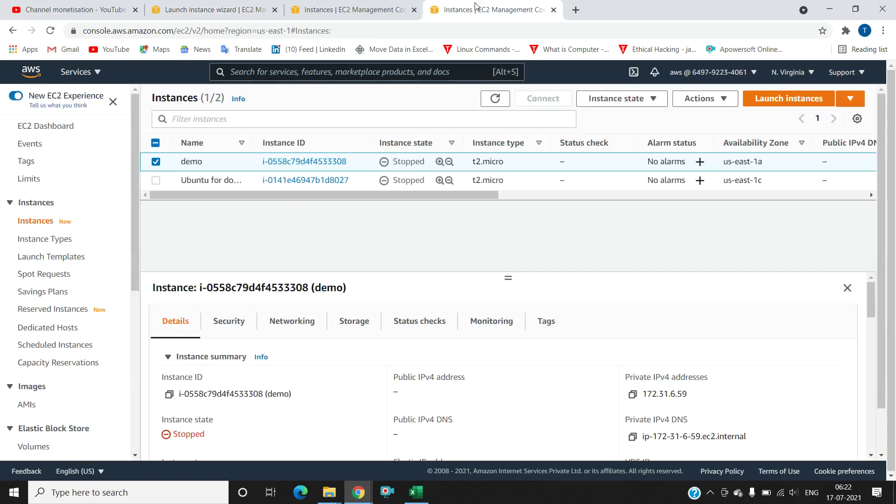
click(369, 8)
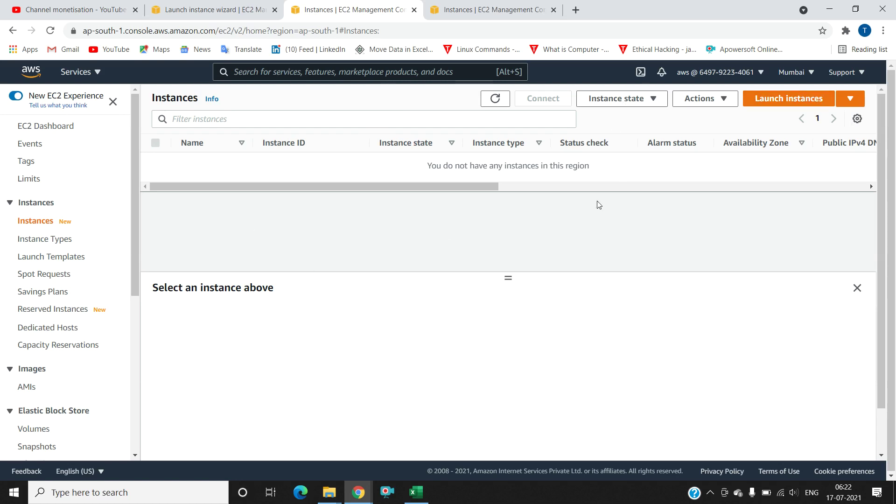
click(780, 100)
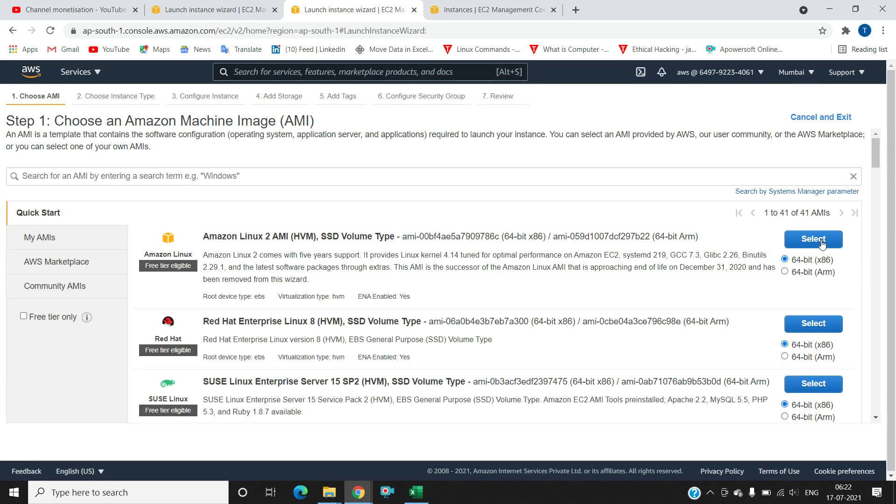
click(243, 6)
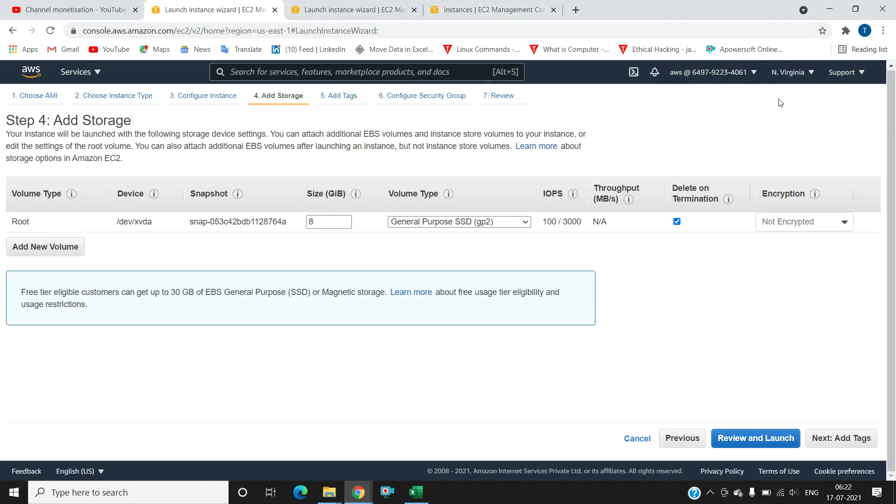
click(356, 12)
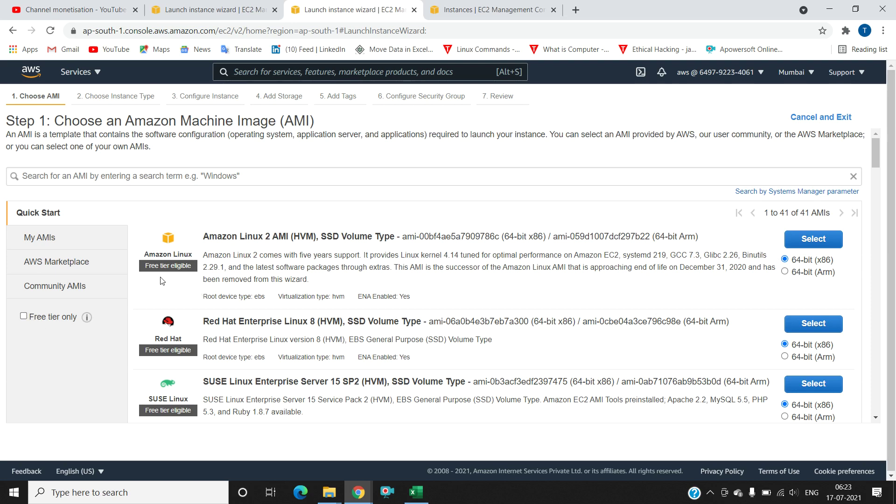
click(785, 239)
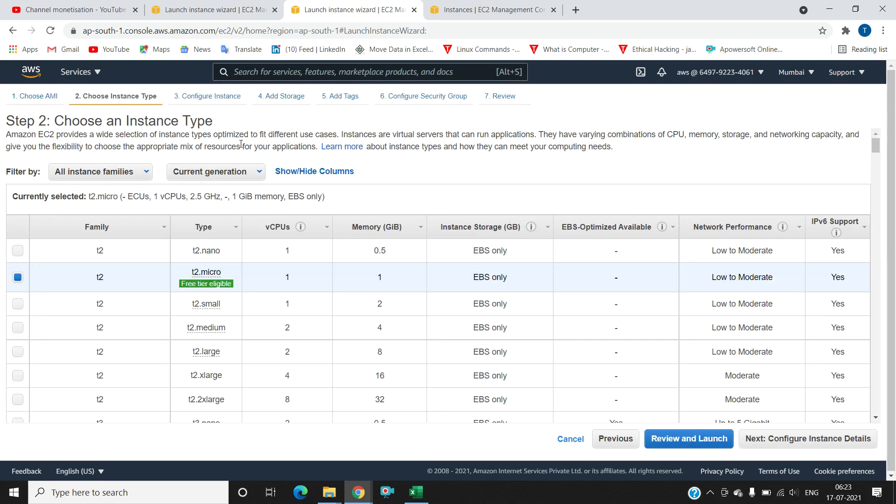
click(811, 441)
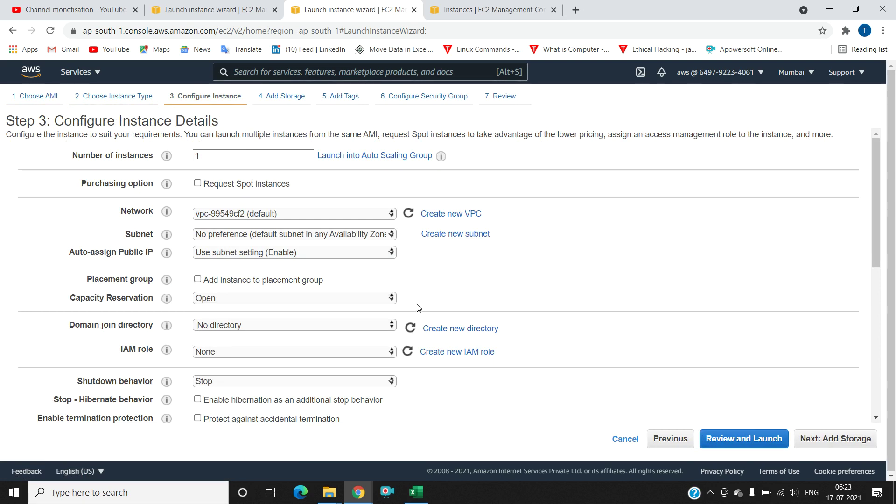
- Compare the Mumbai network and subnet choices with the subnet choices in the N. Virginia wizard's instance details
click(294, 218)
click(294, 218)
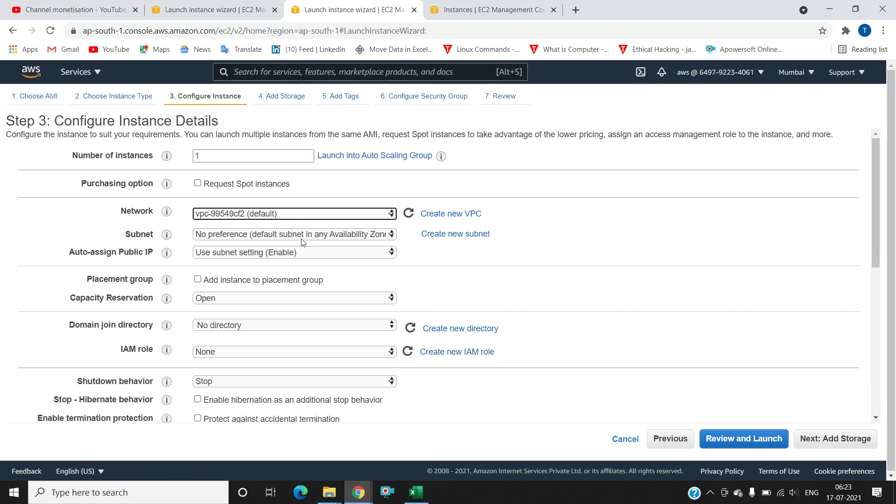
click(300, 239)
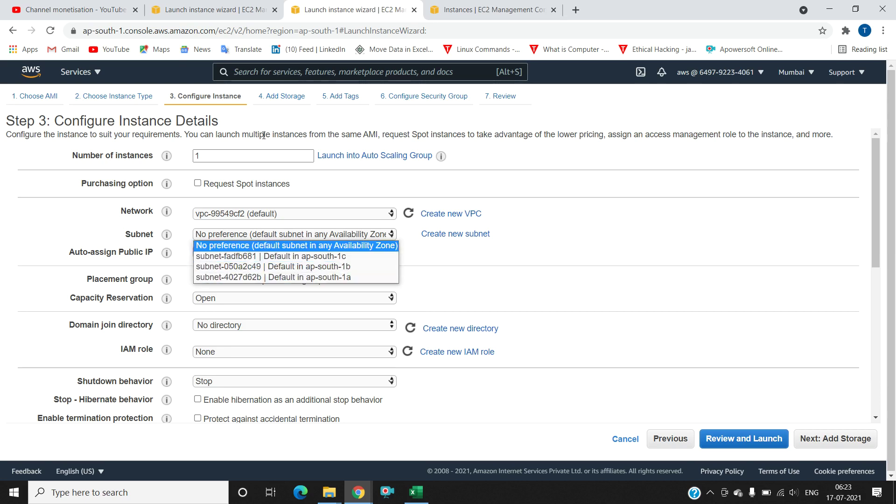
click(239, 9)
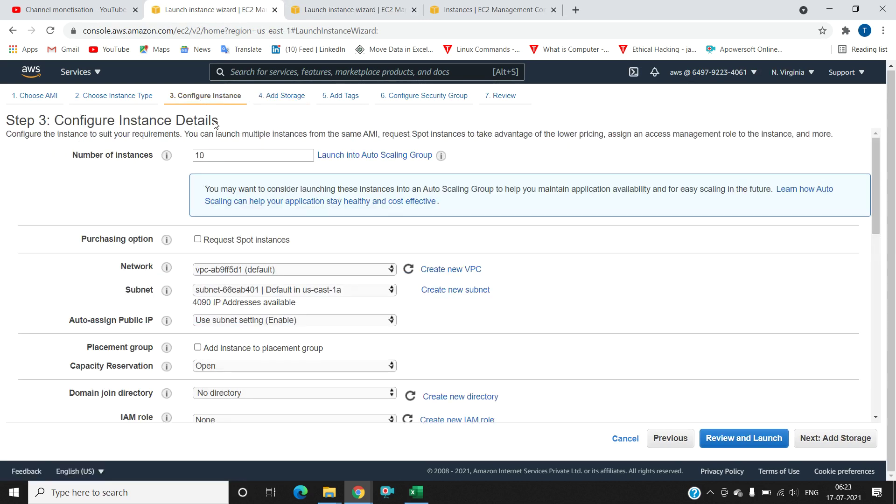
click(348, 291)
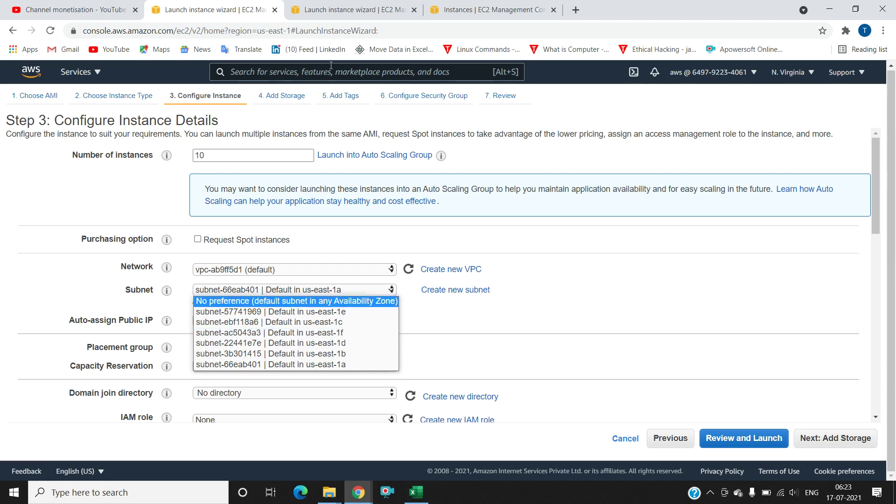
- Go back to the Mumbai wizard's instance type step and examine the instance types offered, down to the x1e and z1d families
click(334, 17)
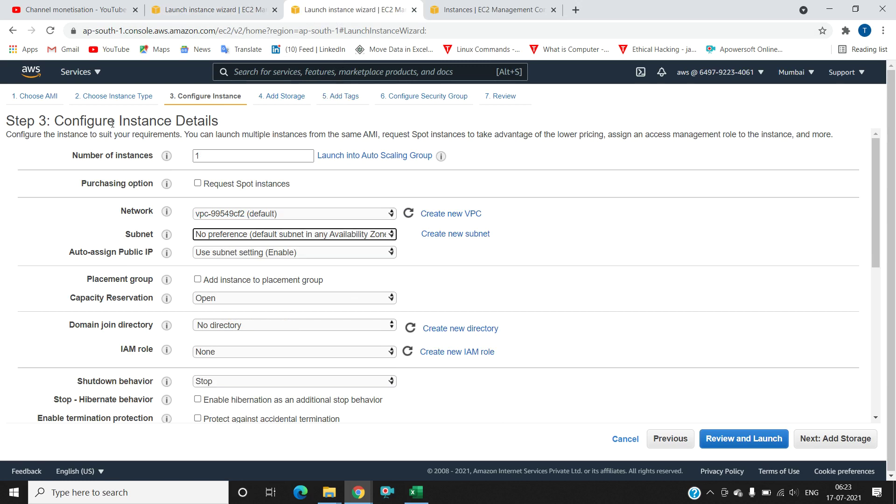
click(116, 96)
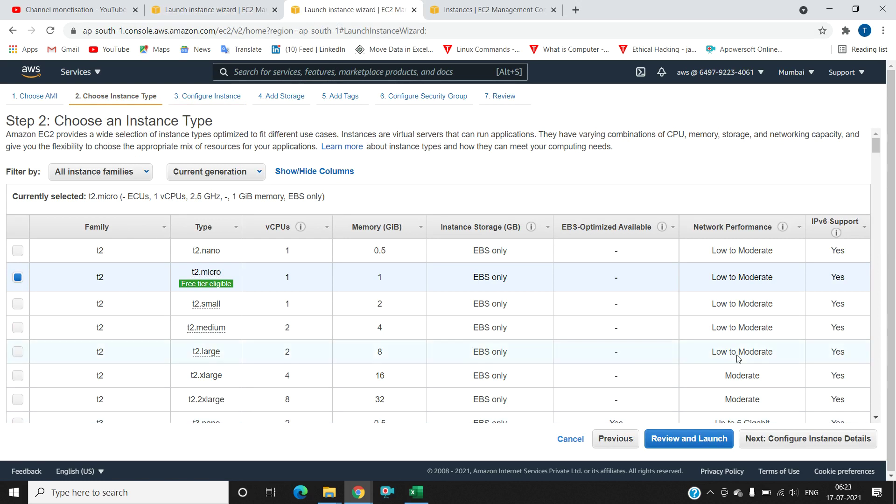
scroll(875, 379, down, 10)
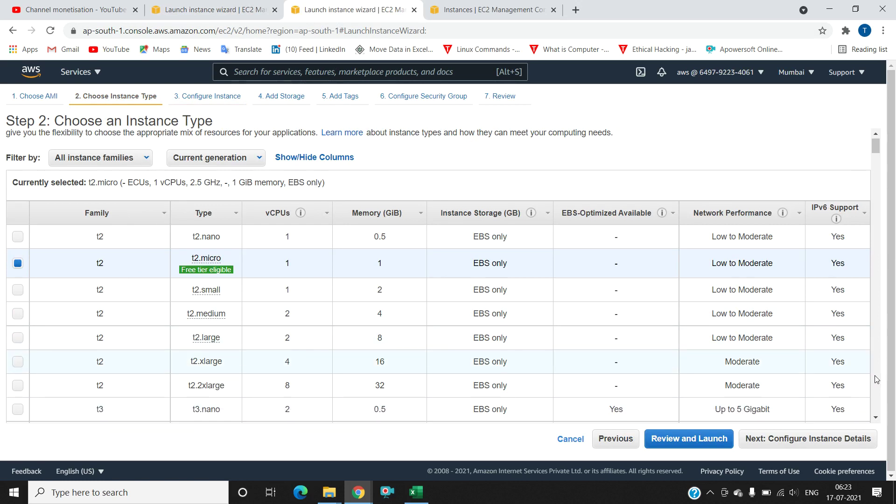
scroll(875, 379, down, 20)
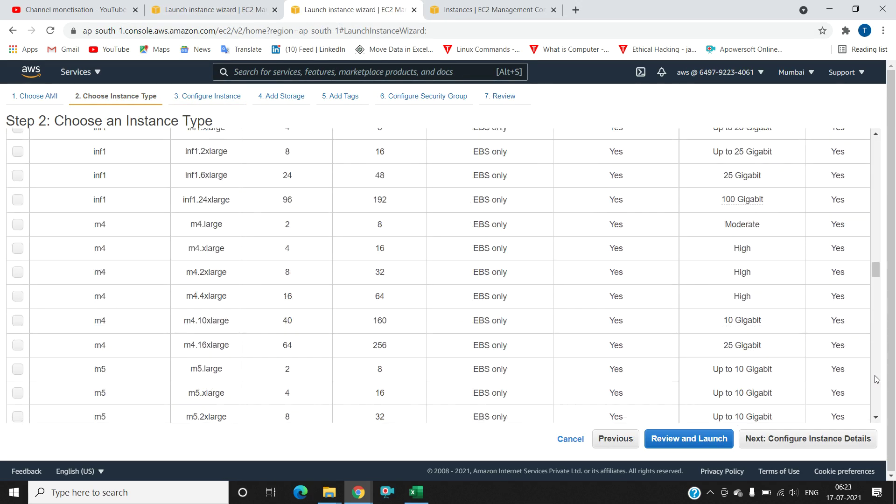
scroll(875, 378, down, 20)
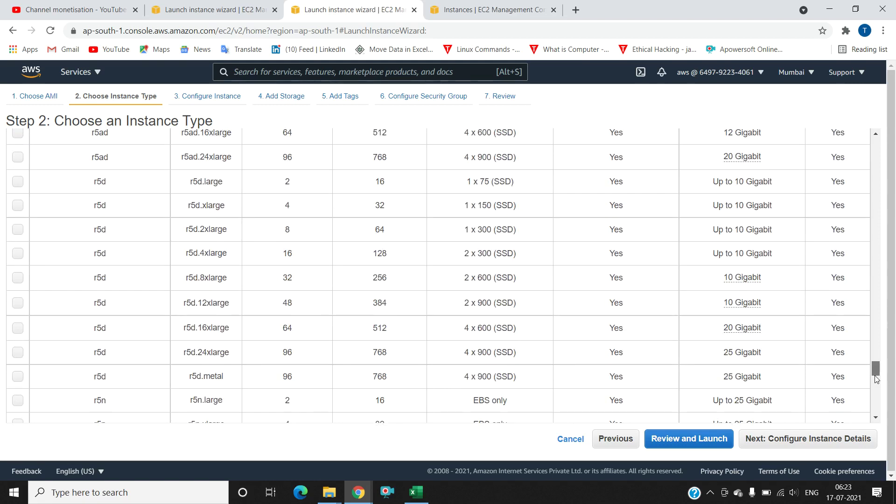
scroll(875, 392, down, 15)
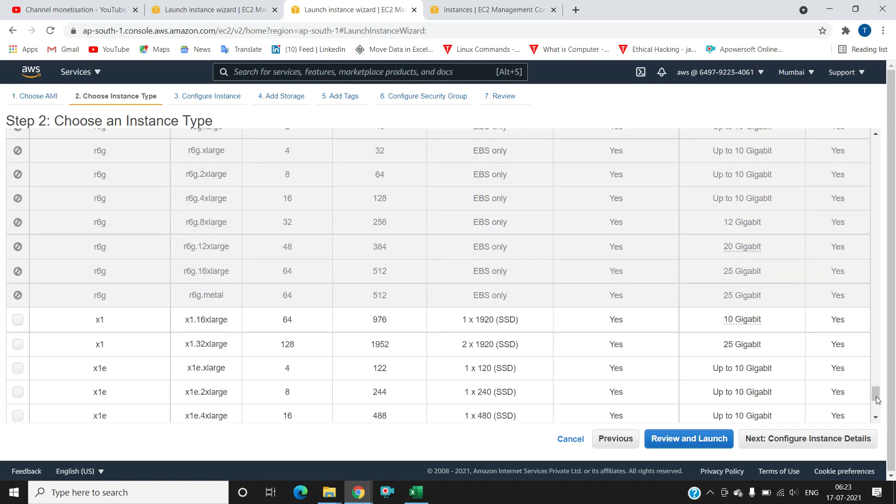
scroll(880, 423, down, 5)
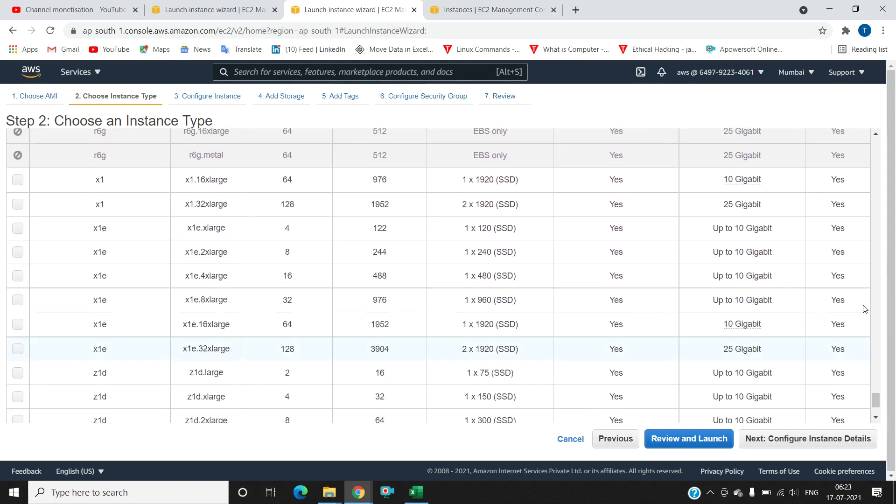
- Review the Mumbai instance type list back up to the t2 family and close the Mumbai launch wizard
scroll(877, 151, up, 20)
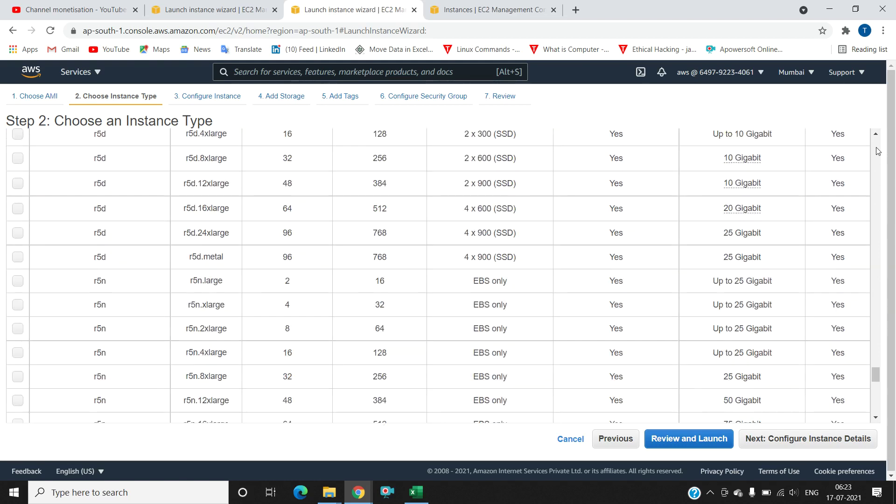
scroll(877, 150, up, 20)
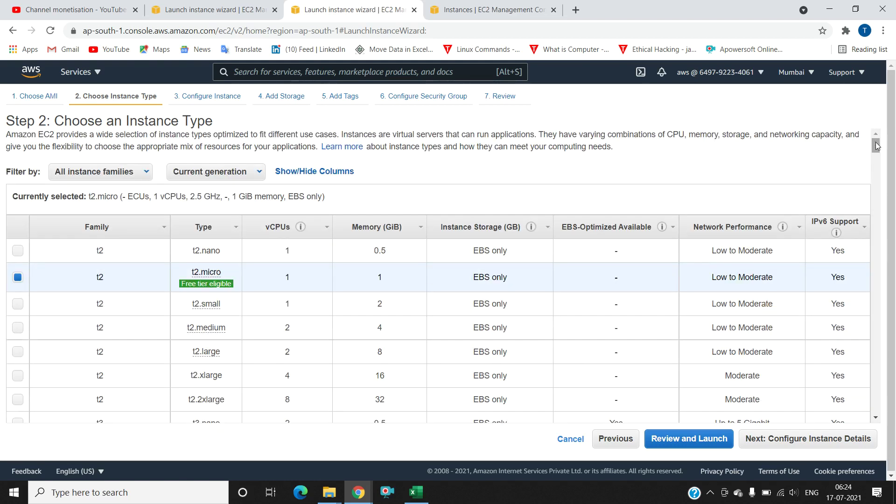
click(414, 10)
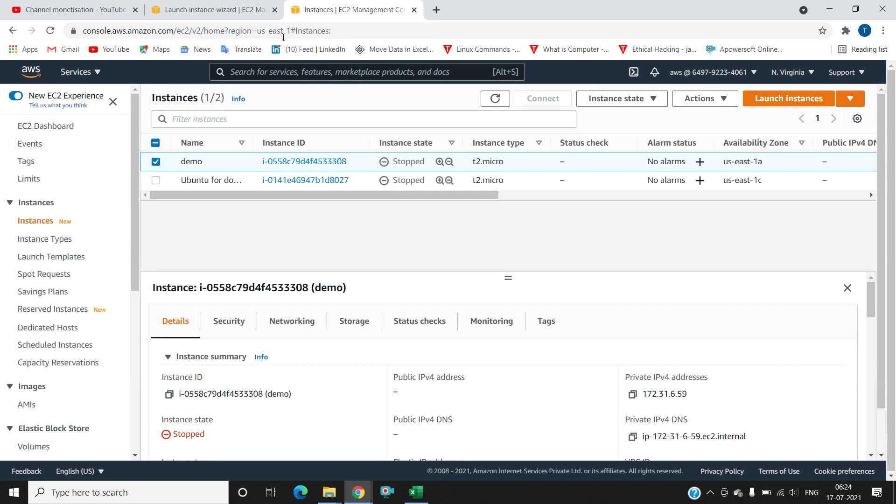
- Go back to the N. Virginia launch wizard, look through its instance details, and open the Add Storage step
click(206, 3)
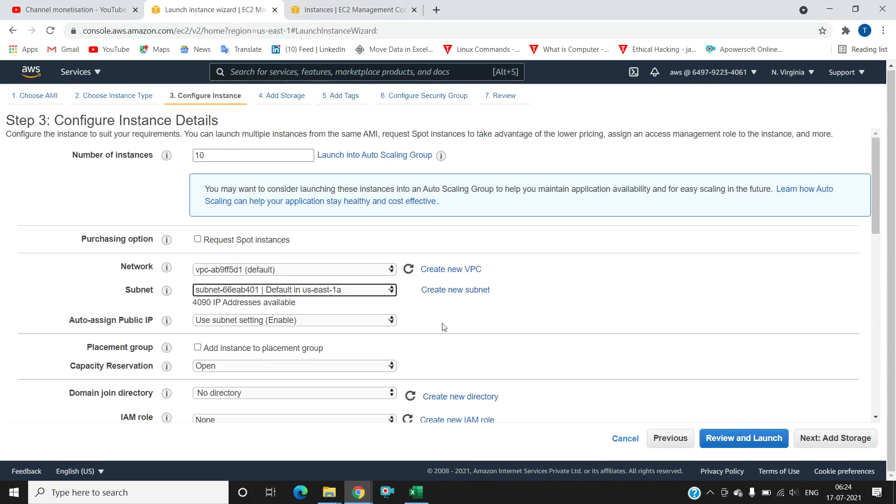
click(526, 321)
scroll(526, 321, down, 6)
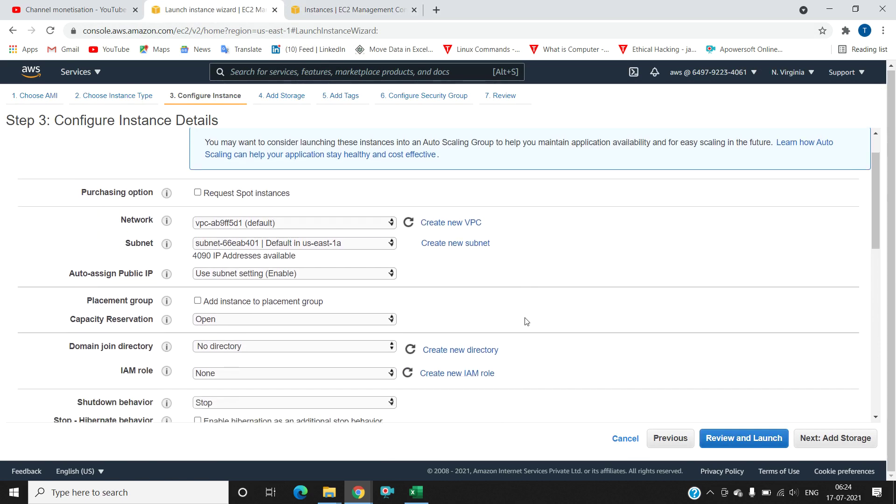
scroll(526, 321, down, 5)
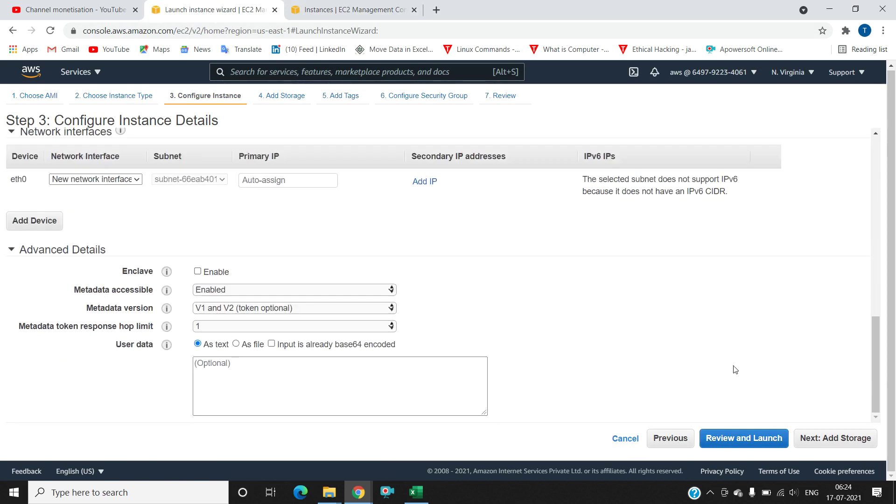
click(285, 105)
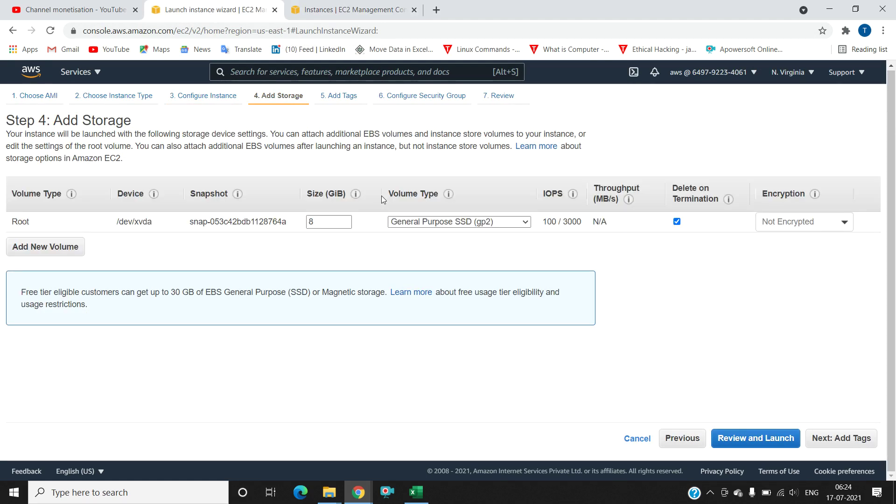
- Open another launch wizard from the N. Virginia instances list to view the AMIs, and return to the Add Storage step
double_click(327, 223)
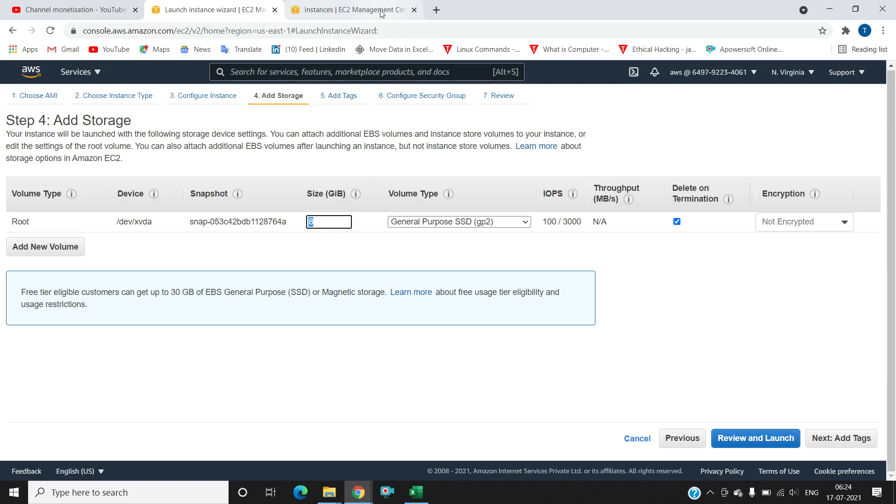
click(348, 8)
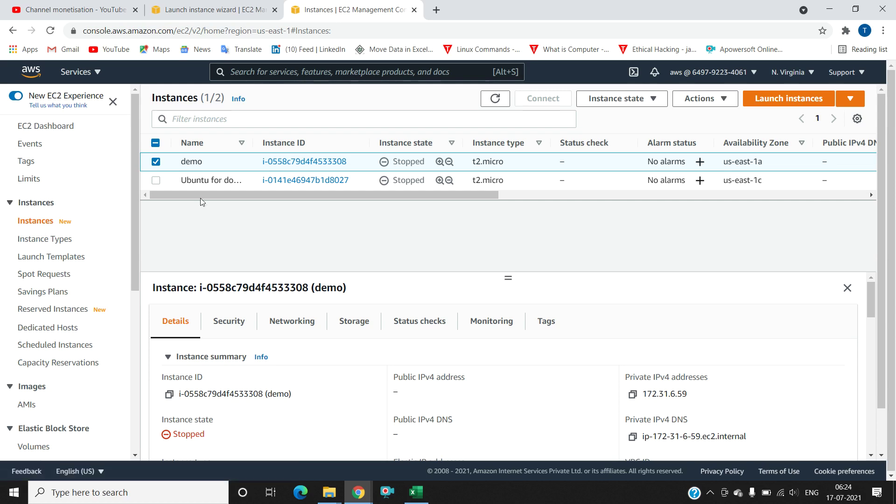
click(772, 101)
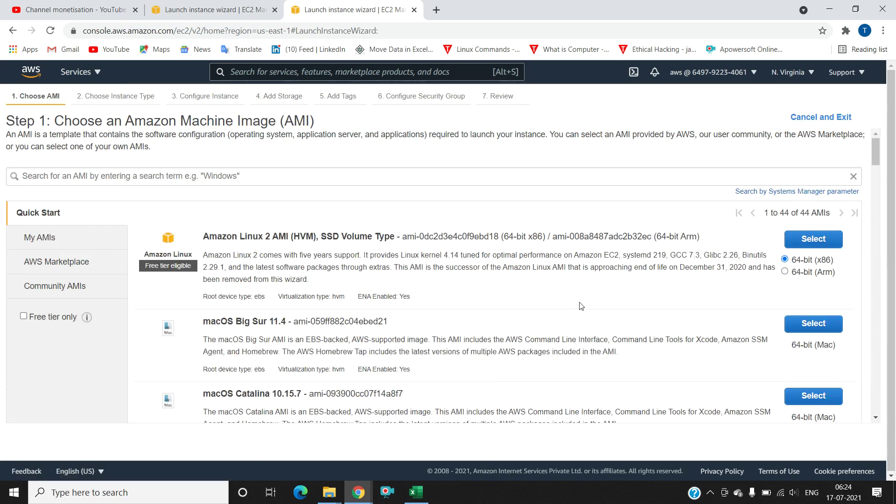
click(204, 10)
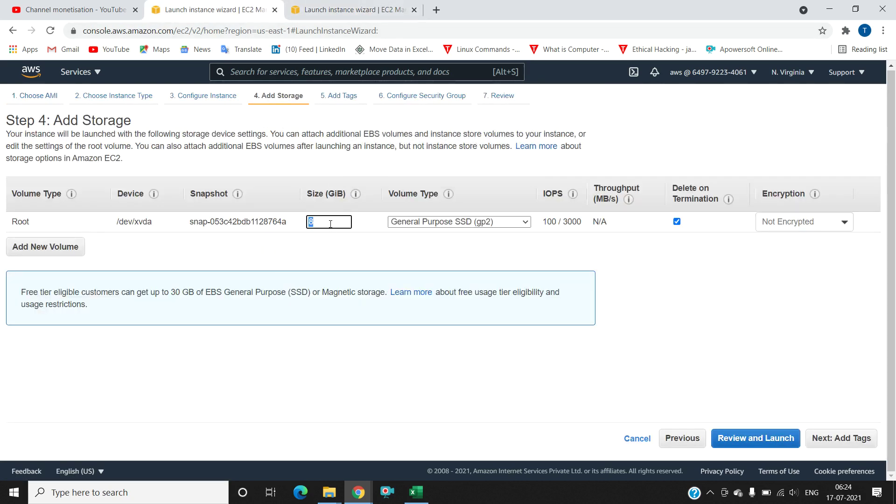
- Try to set the root volume size to 6 GiB and proceed to the launch review
key(BackSpace)
text(6)
click(339, 252)
click(770, 450)
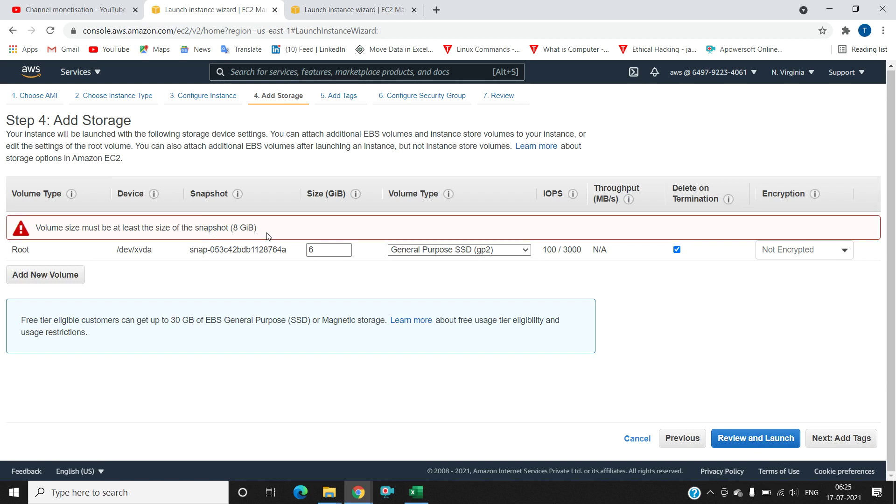
- Set the root volume size to 10 GiB and proceed to the launch review
click(319, 248)
double_click(330, 255)
key(BackSpace)
text(10)
click(332, 258)
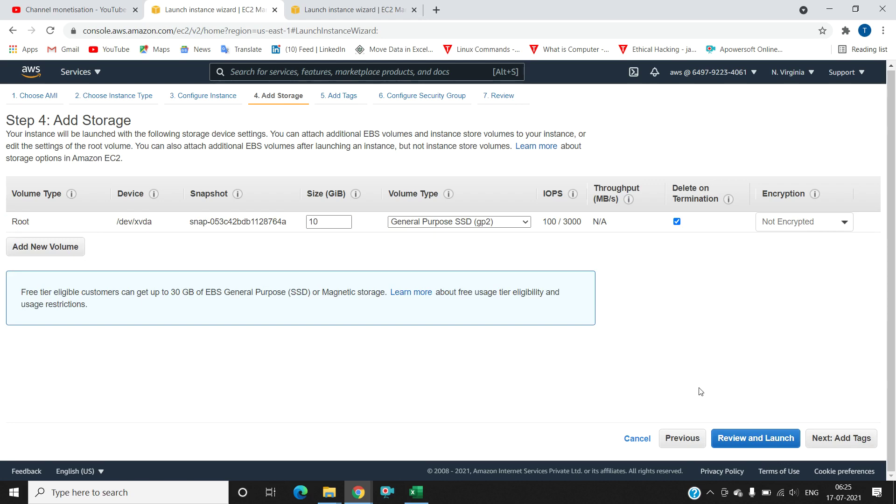
click(778, 443)
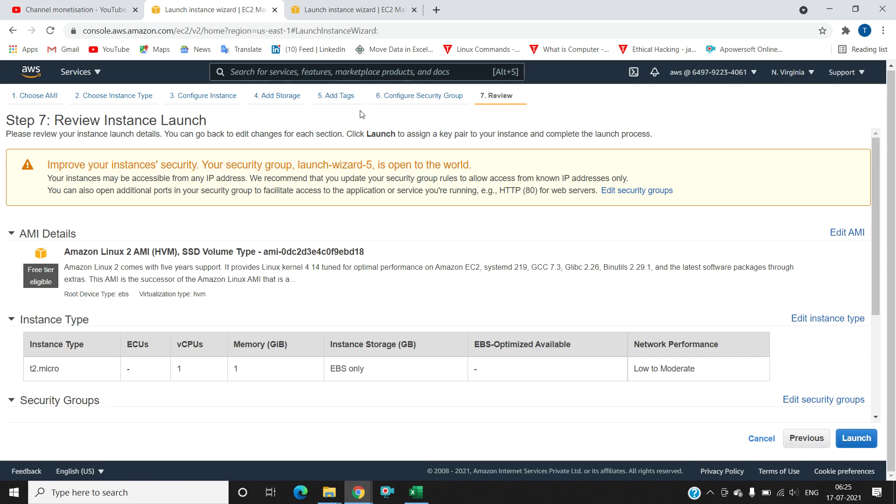
- Return to the Add Storage step and set the root volume size to 8 GiB
click(299, 95)
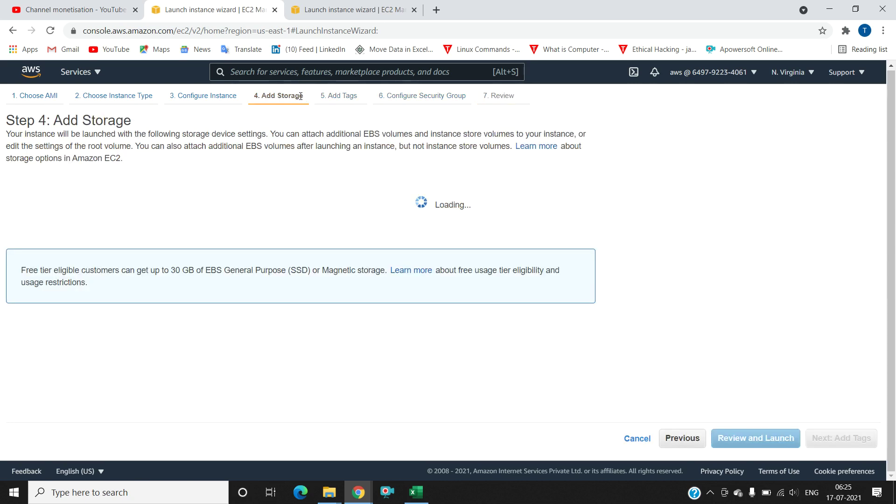
double_click(330, 220)
text(8)
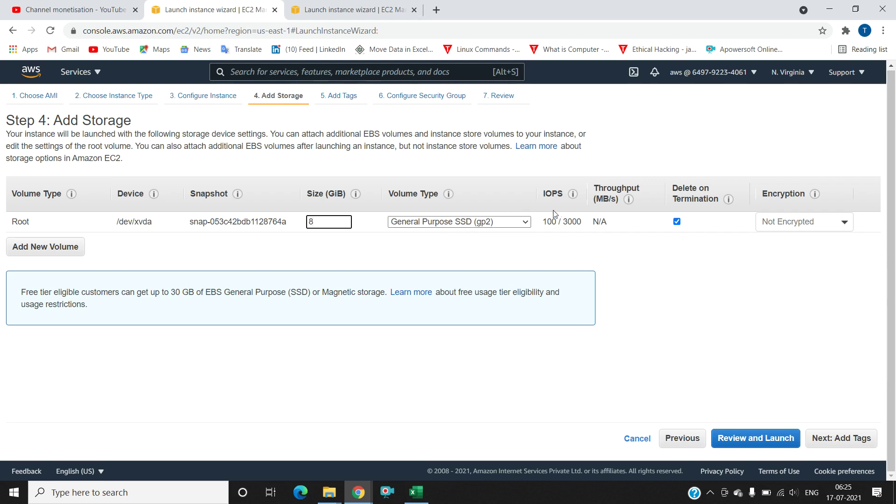
- Try Provisioned IOPS SSD (io2) as the root volume type and switch back to General Purpose SSD (gp2)
mouse_move(553, 211)
click(508, 224)
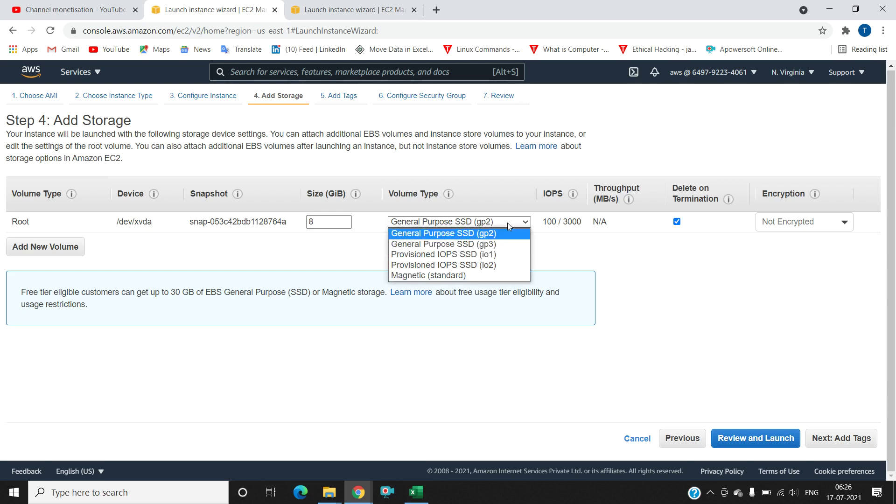
click(488, 269)
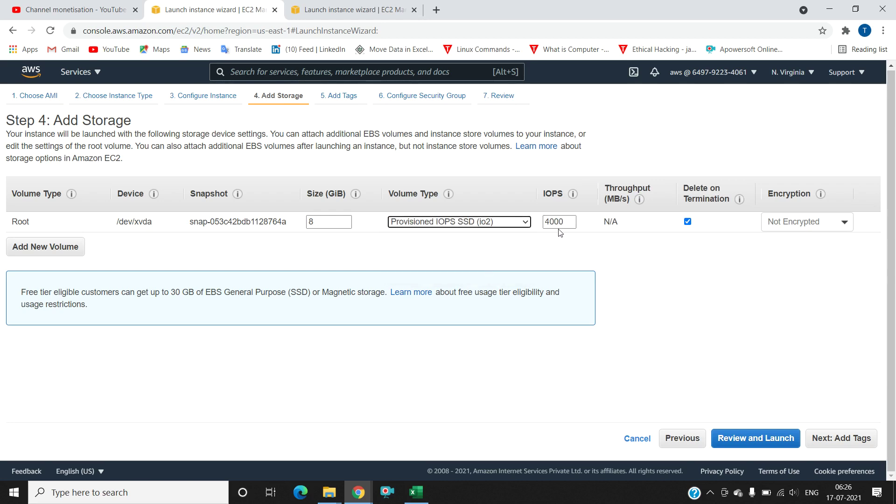
click(508, 225)
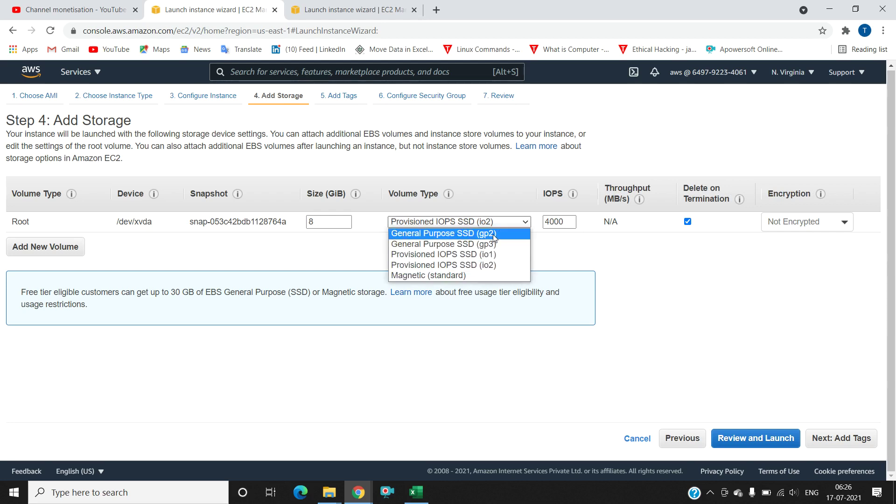
click(494, 237)
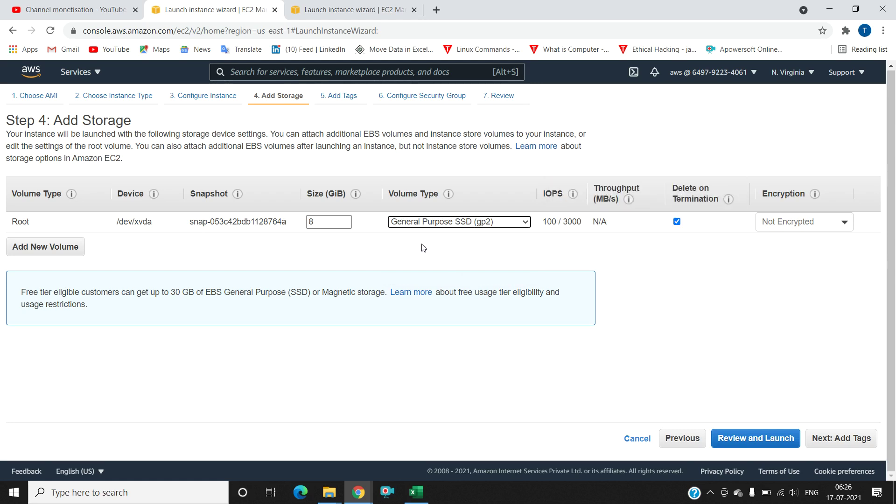
- Go to the Add Tags step and add a Name tag, also adding and removing a second blank tag
click(351, 95)
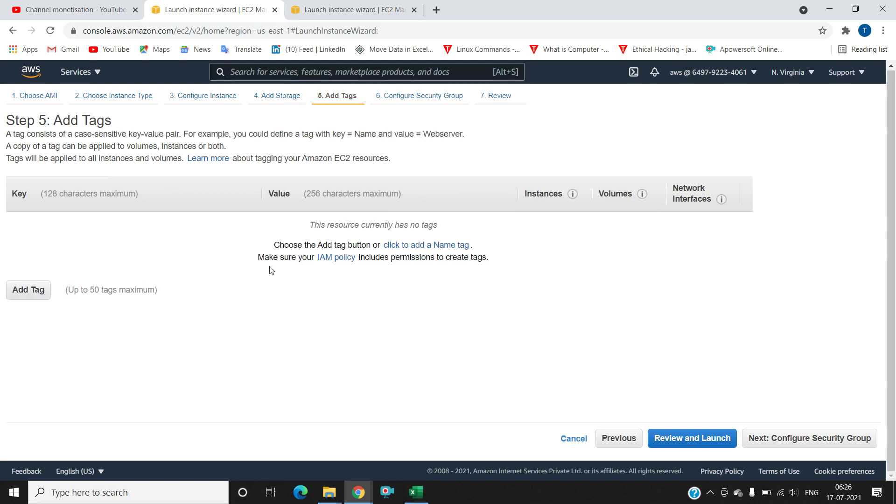
click(425, 251)
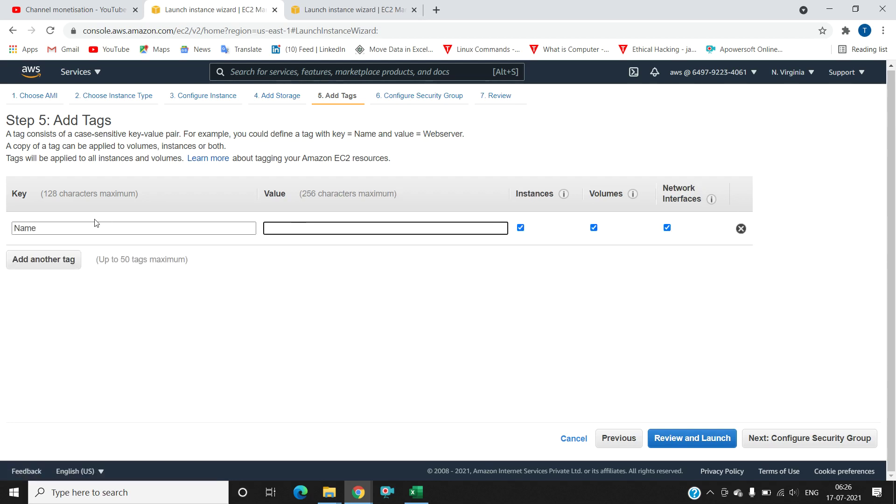
click(70, 260)
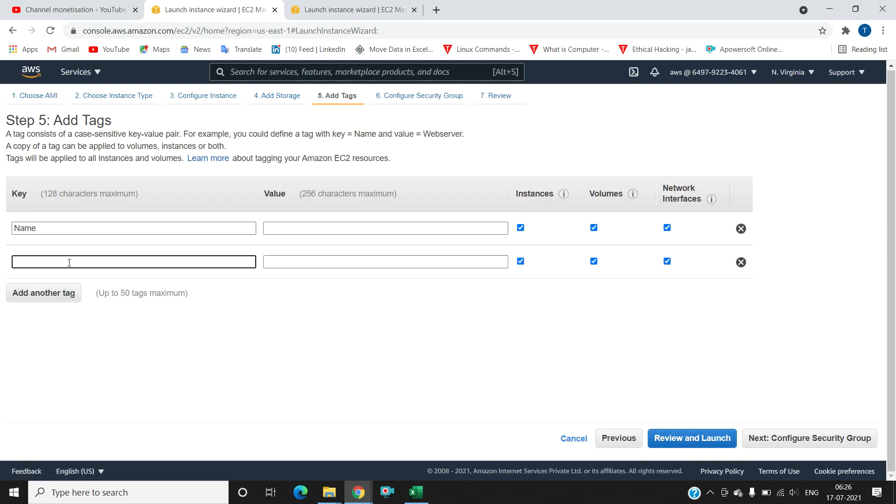
click(742, 266)
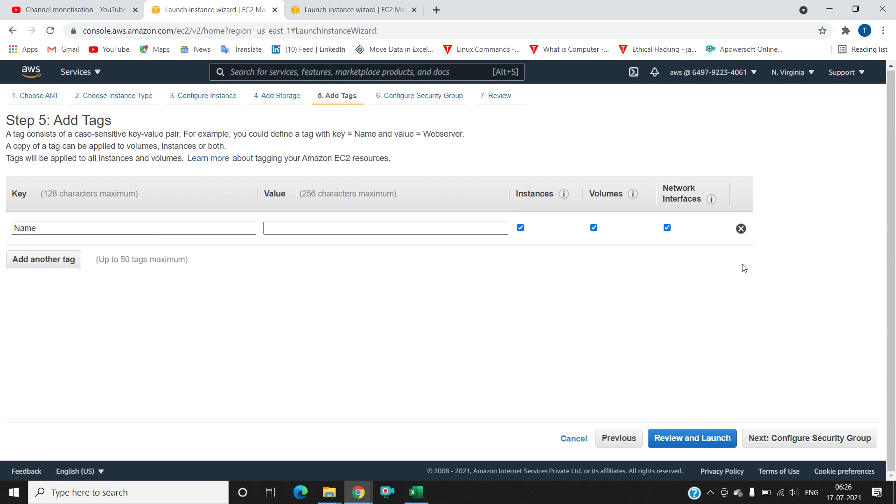
click(368, 228)
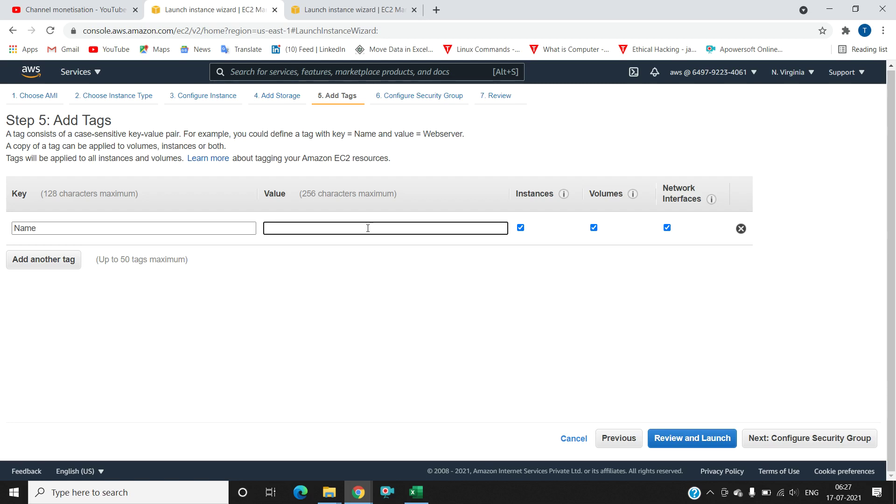
text(demolinuxaws)
key(BackSpace)
key(BackSpace)
key(BackSpace)
key(BackSpace)
key(BackSpace)
key(BackSpace)
key(BackSpace)
key(BackSpace)
key(BackSpace)
key(BackSpace)
key(BackSpace)
key(BackSpace)
- Set the Name tag's value to awslinux and continue to the security group configuration
text(awslinux)
click(801, 443)
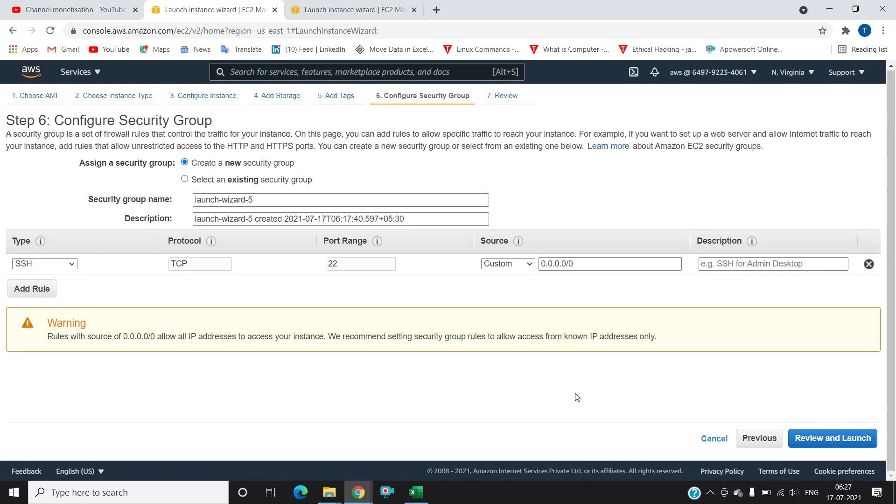
- Try Anywhere as the source of the SSH rule, and set the source to My IP
click(507, 265)
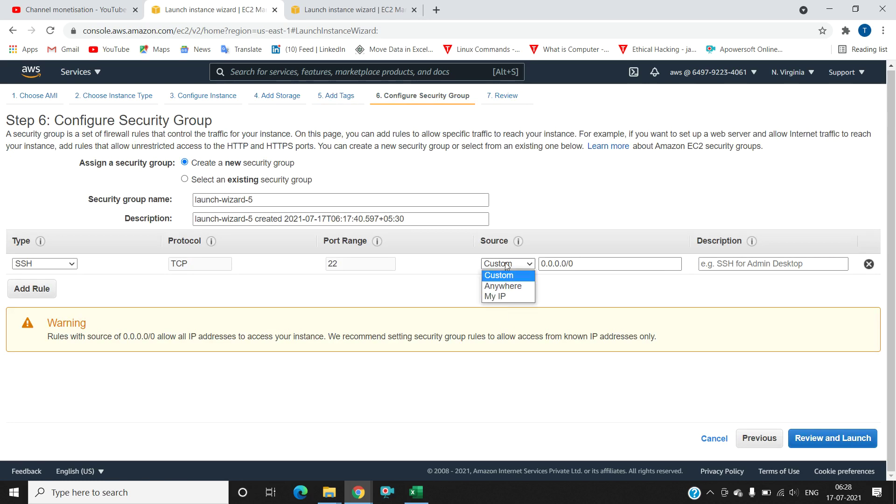
click(509, 291)
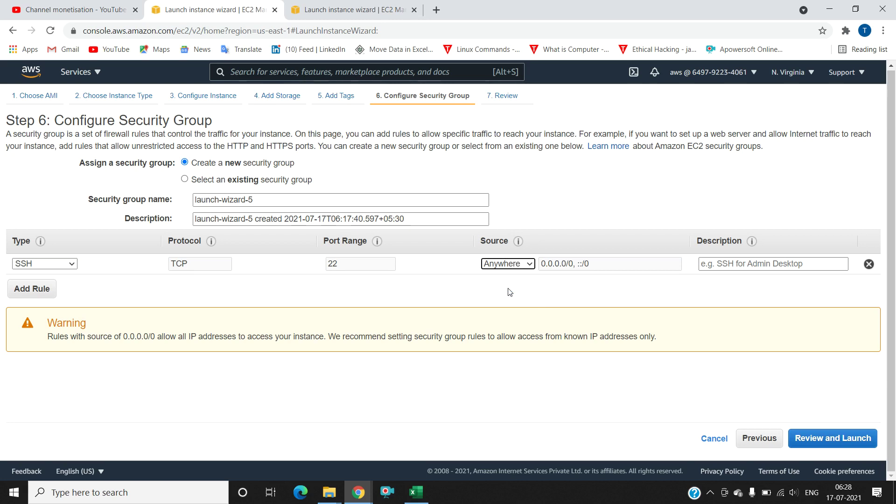
click(521, 264)
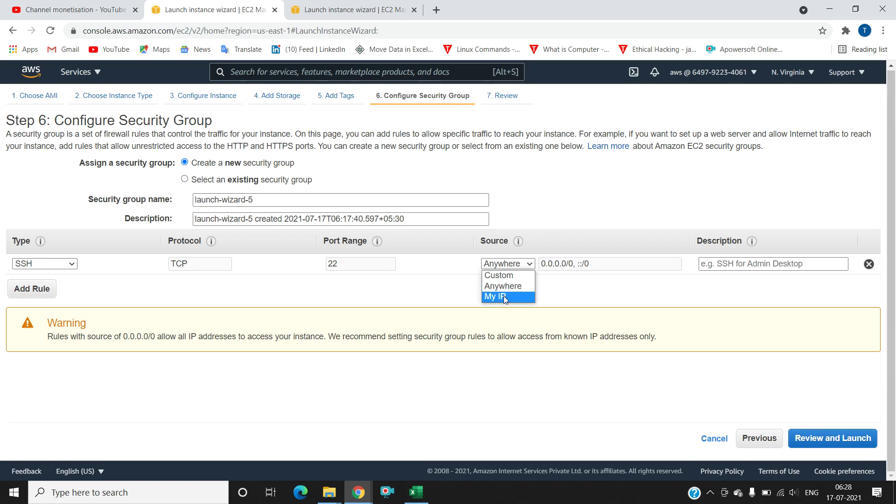
click(507, 264)
click(507, 264)
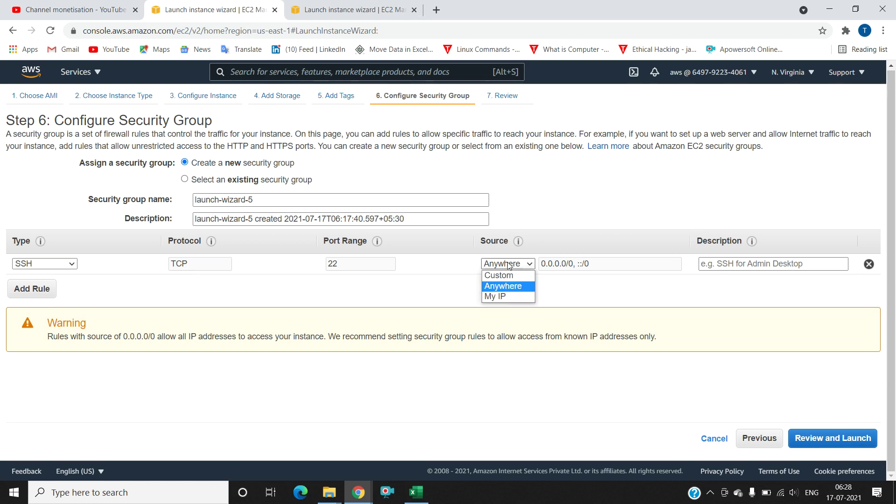
click(504, 296)
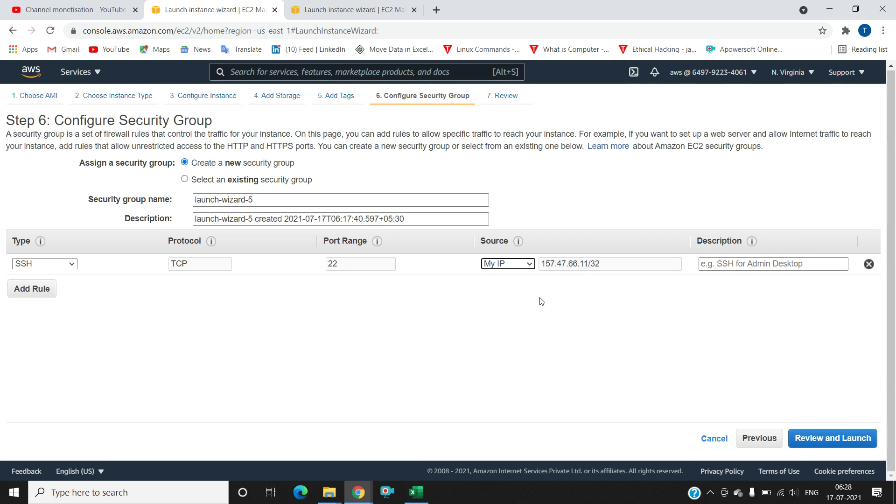
- Search Google in a new browser tab for "my ip address" to check the public IP against the SSH rule
click(439, 14)
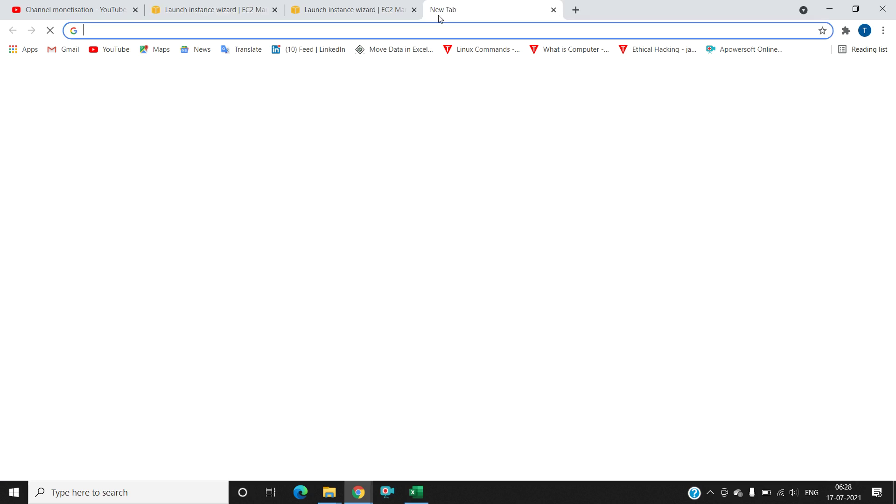
click(414, 32)
text(my)
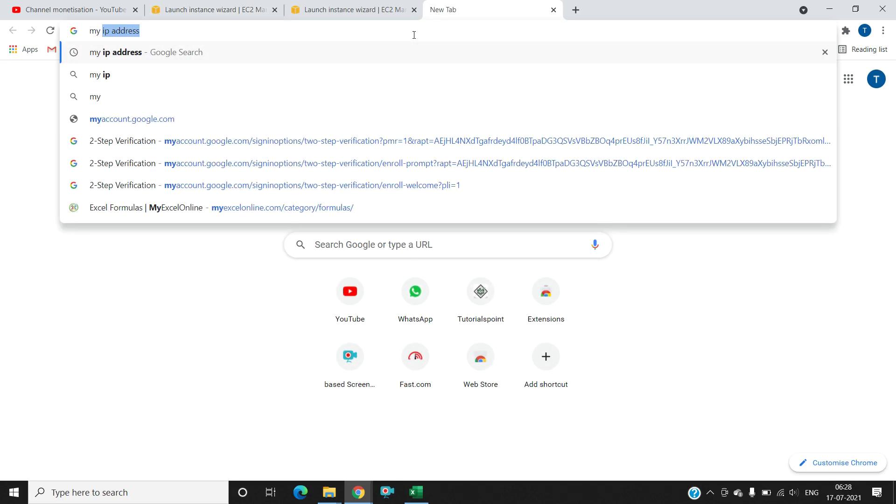
key(Right)
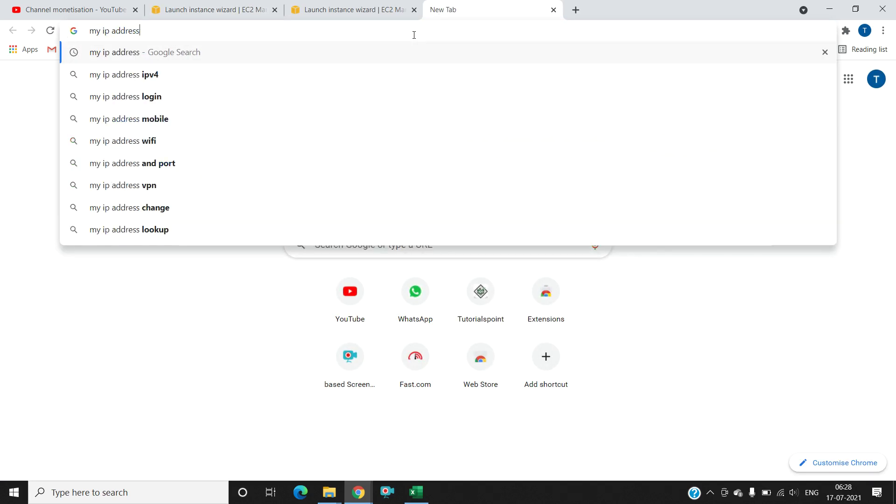
key(Return)
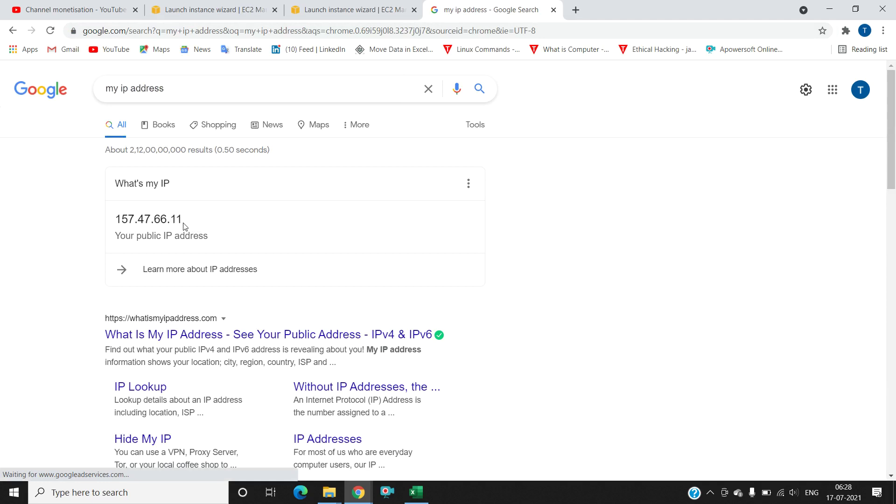
- Return to the launch wizard tab with the security group configuration, leaving the SSH rule's description empty
click(334, 3)
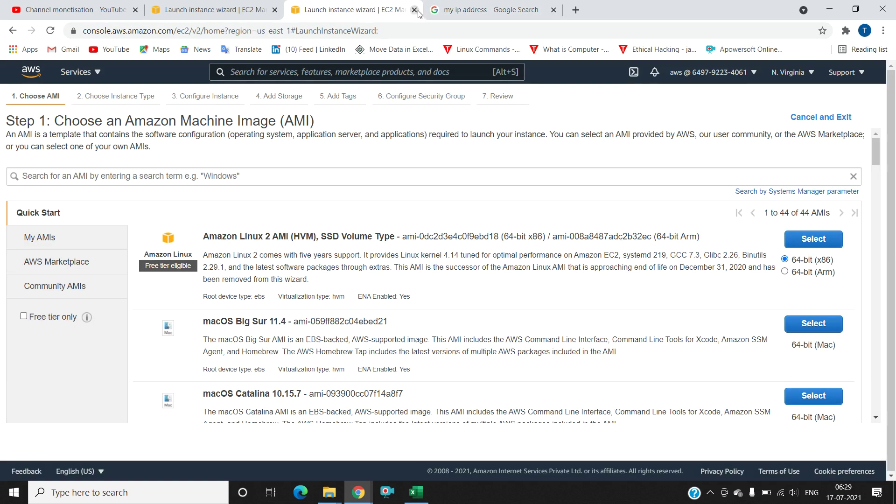
click(218, 13)
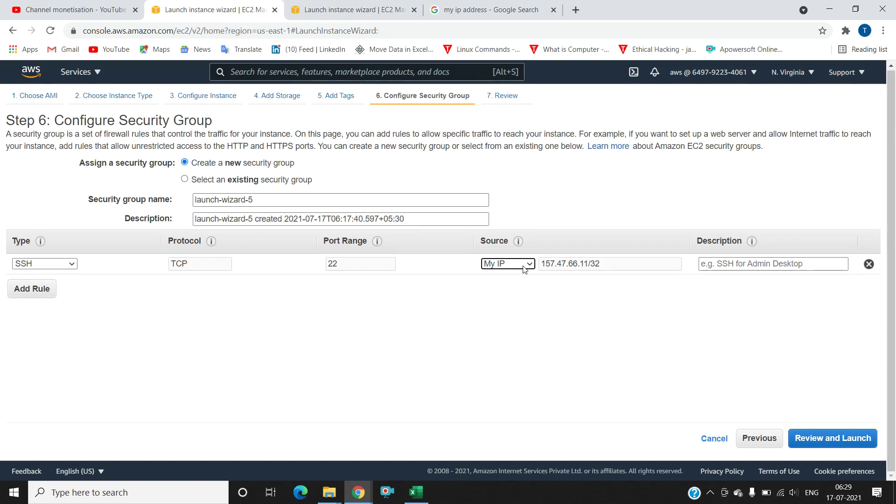
click(726, 266)
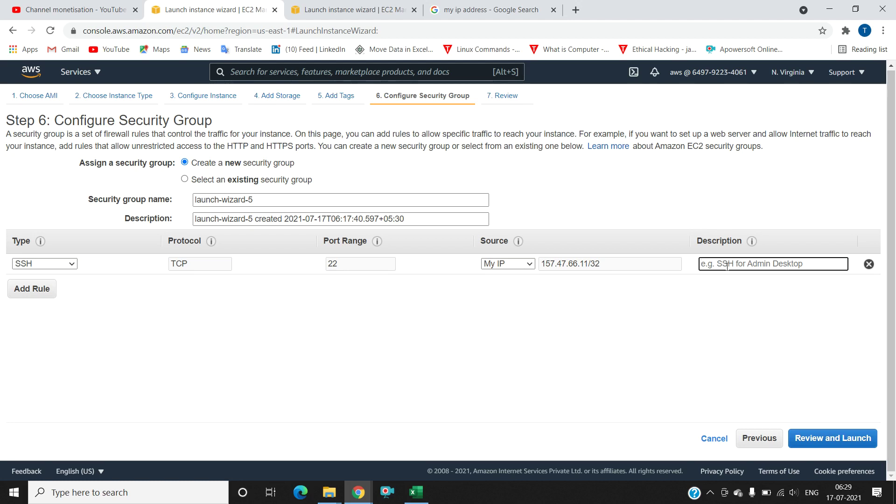
click(567, 311)
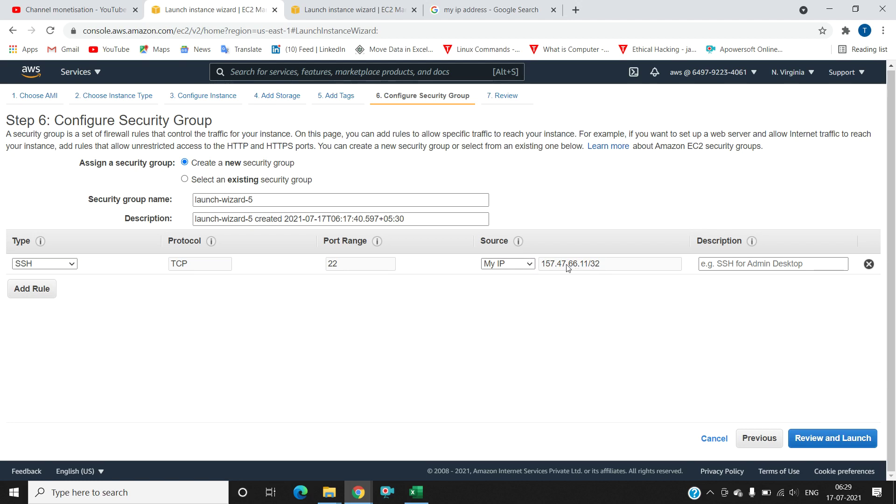
- Set the SSH rule's source to Custom with the CIDR block 0.0.0.0/0
click(511, 264)
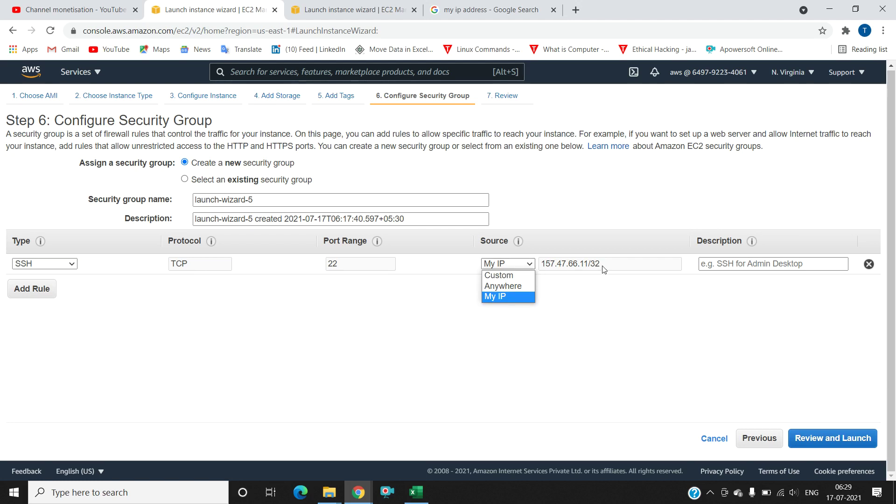
click(506, 277)
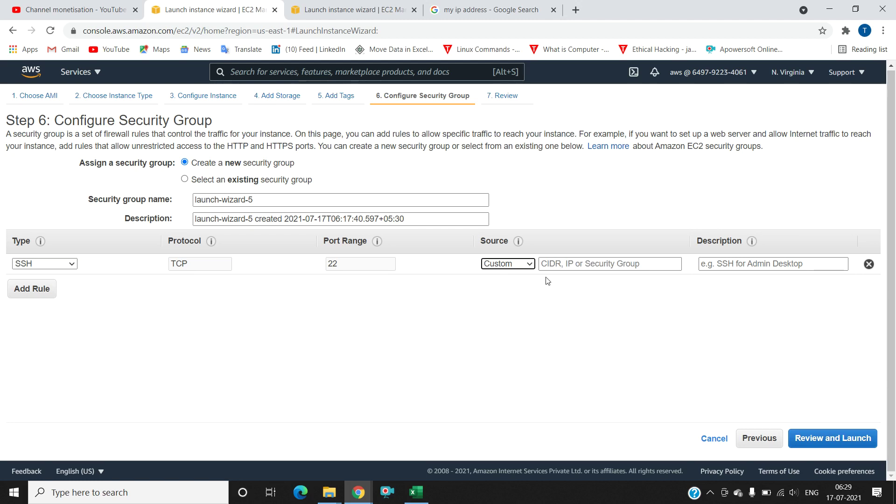
click(570, 263)
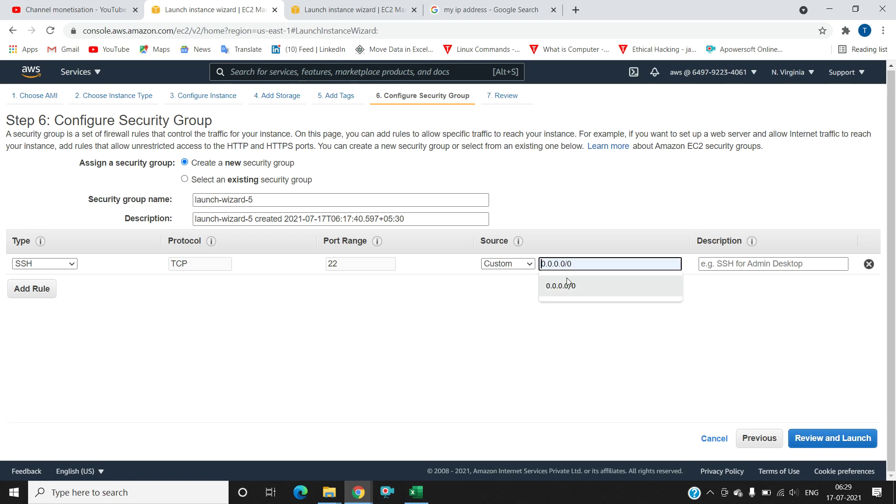
click(568, 286)
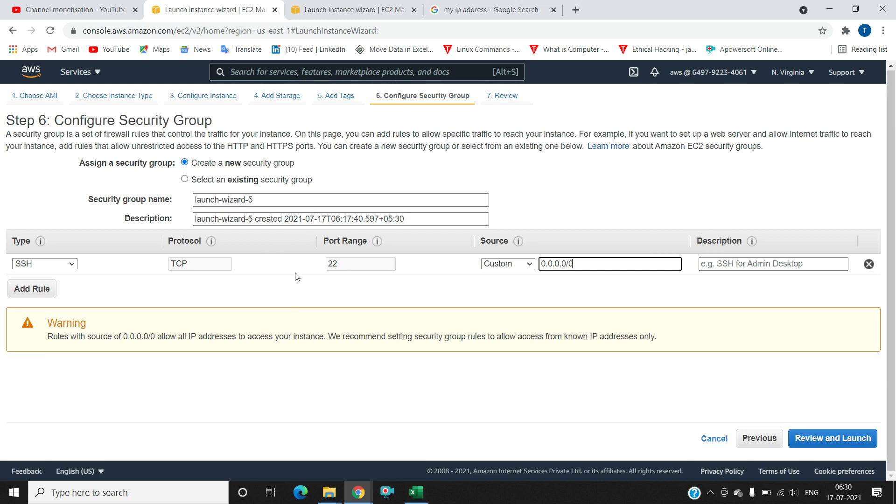
- Replace the SSH rule with two blank Custom TCP rules and try to continue to the launch review
click(867, 265)
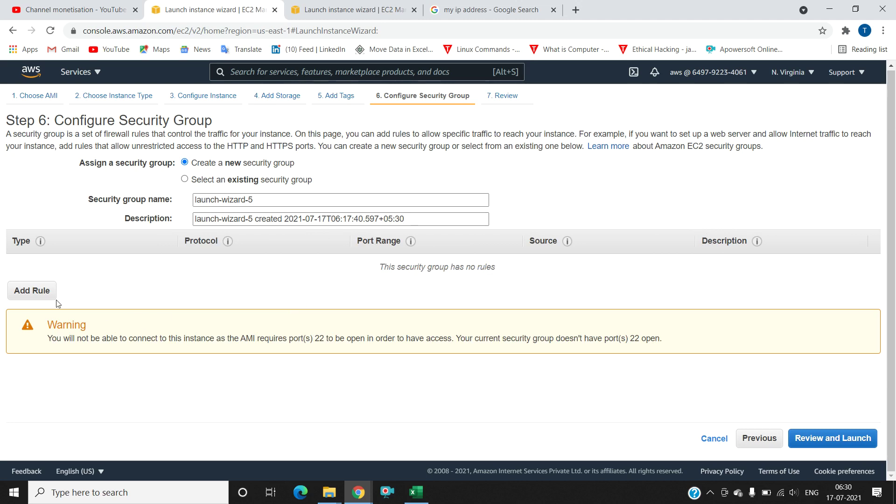
click(34, 294)
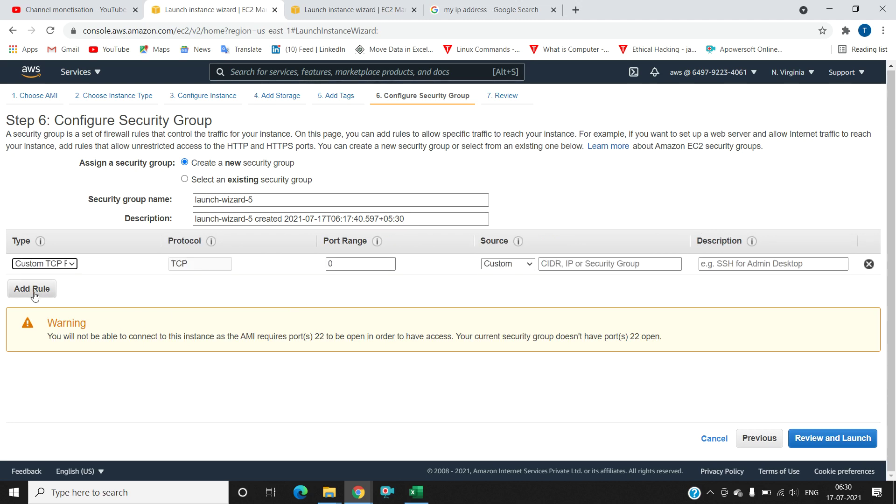
click(34, 293)
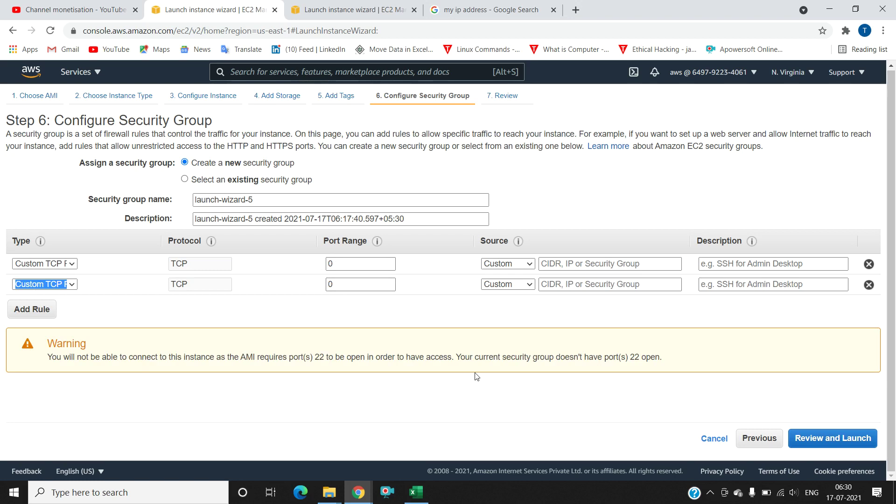
click(481, 323)
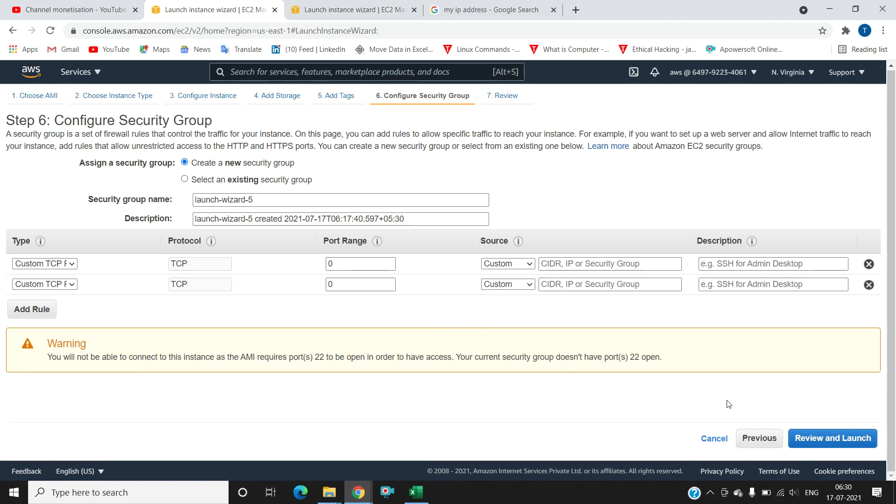
click(831, 443)
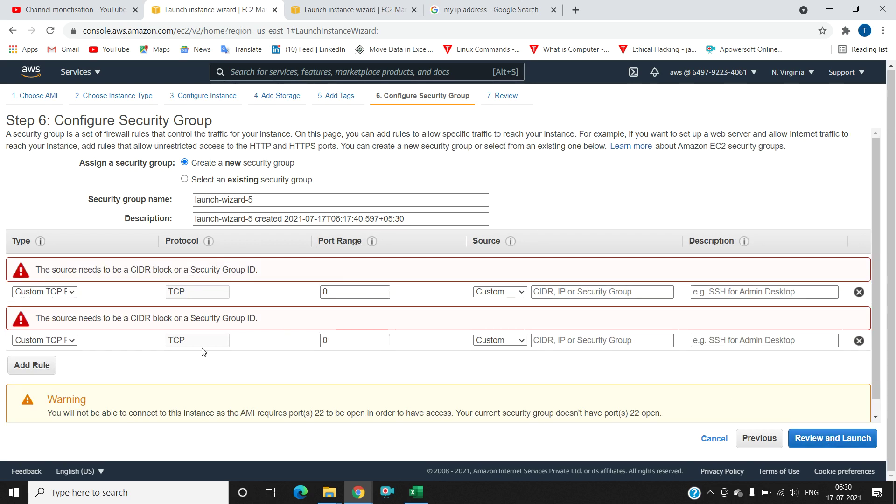
- Replace the two blank Custom TCP rules with a single HTTPS rule and continue to the launch review
click(861, 342)
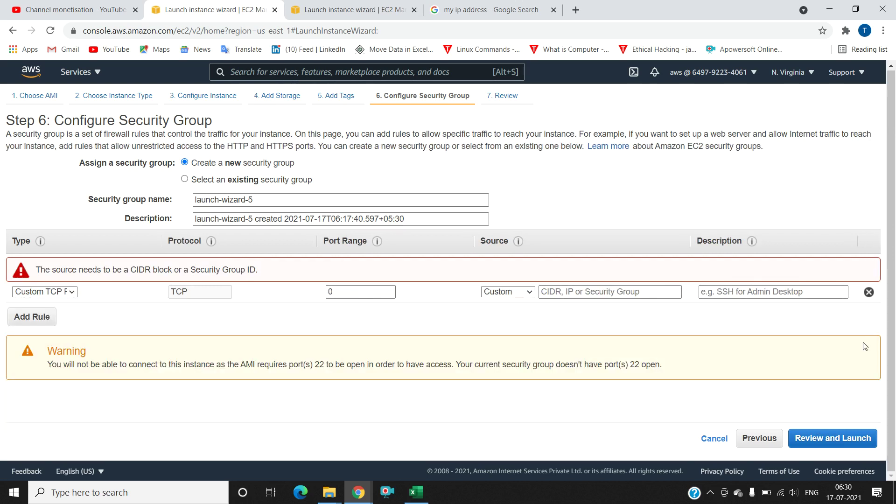
click(869, 292)
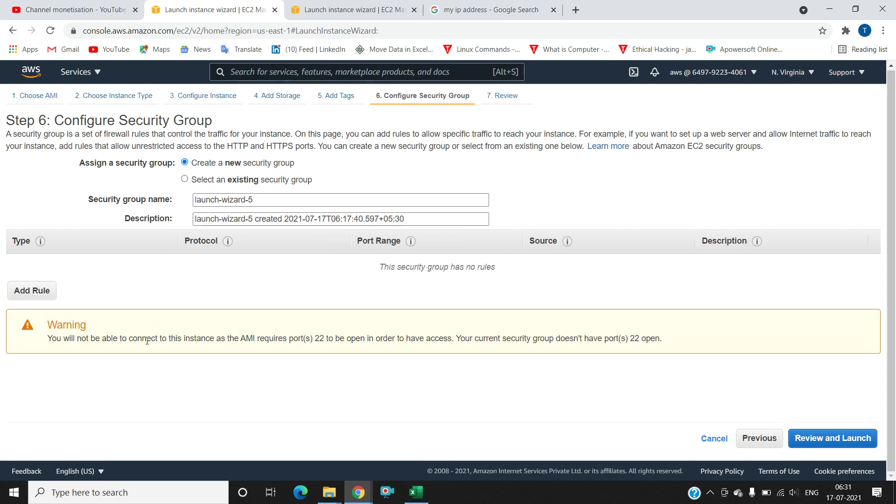
click(33, 292)
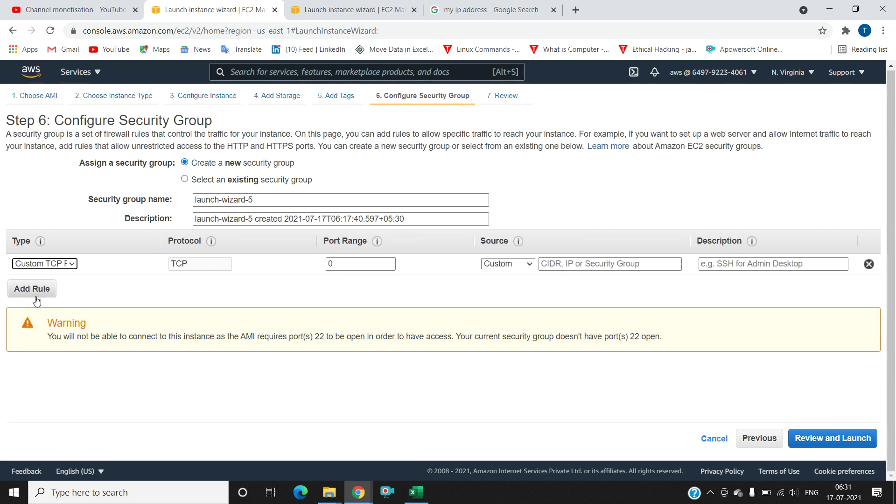
click(73, 264)
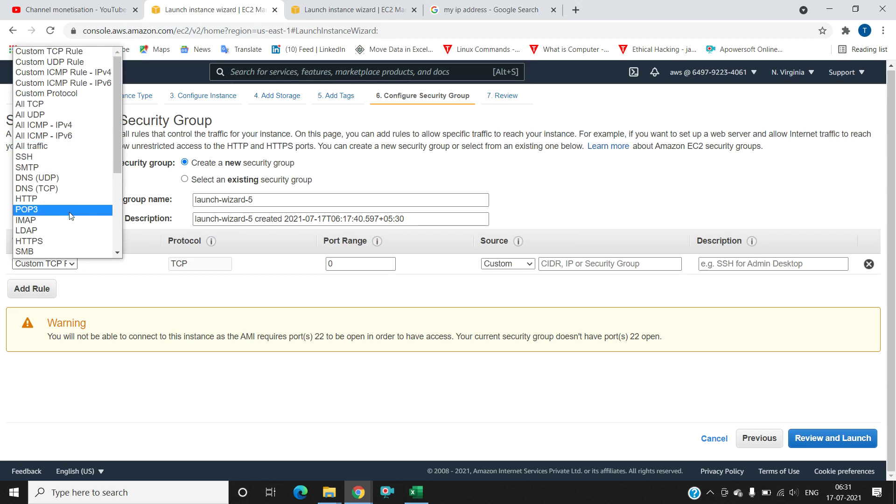
click(66, 241)
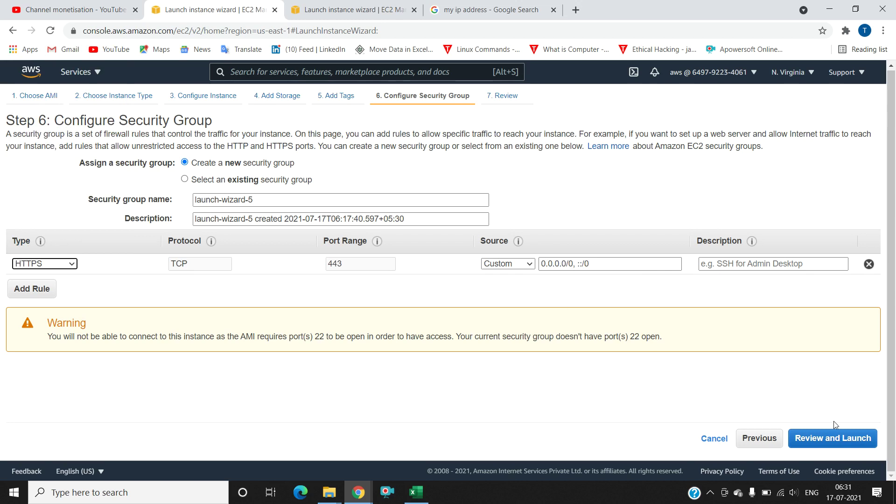
click(838, 440)
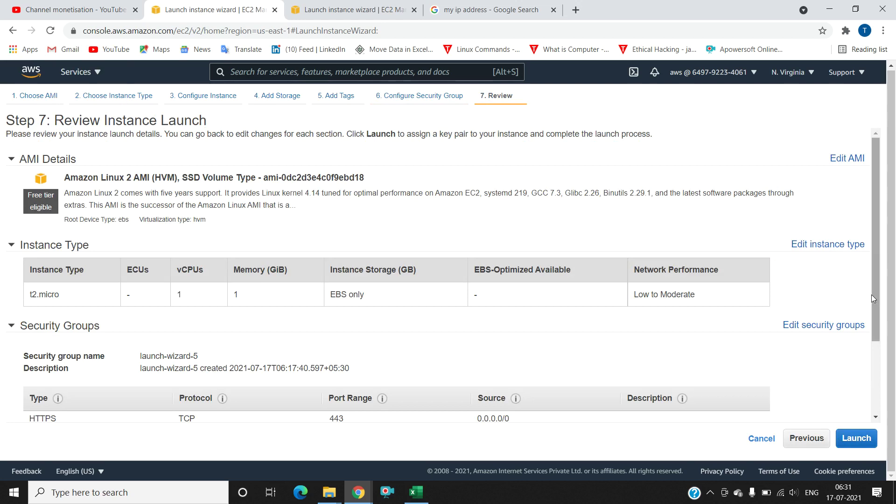
- Review the instance type and security group summary, and expand the instance details to examine settings such as the shutdown behavior
drag(871, 294, 872, 400)
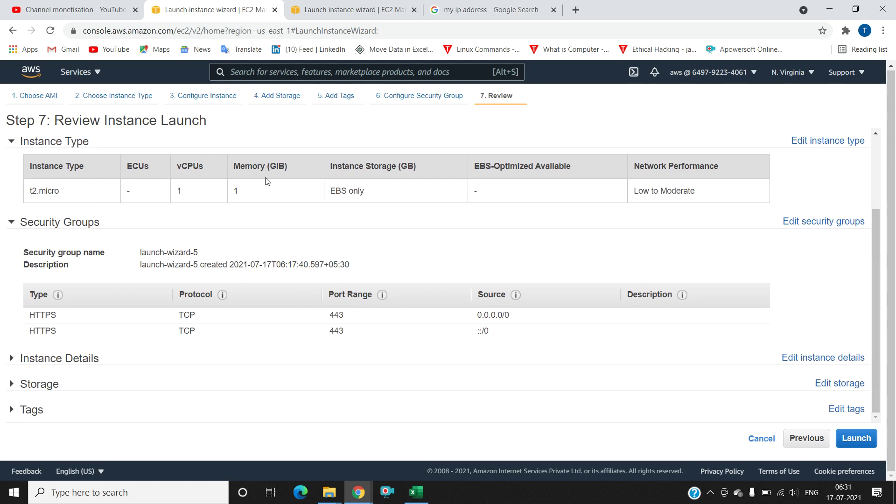
click(10, 360)
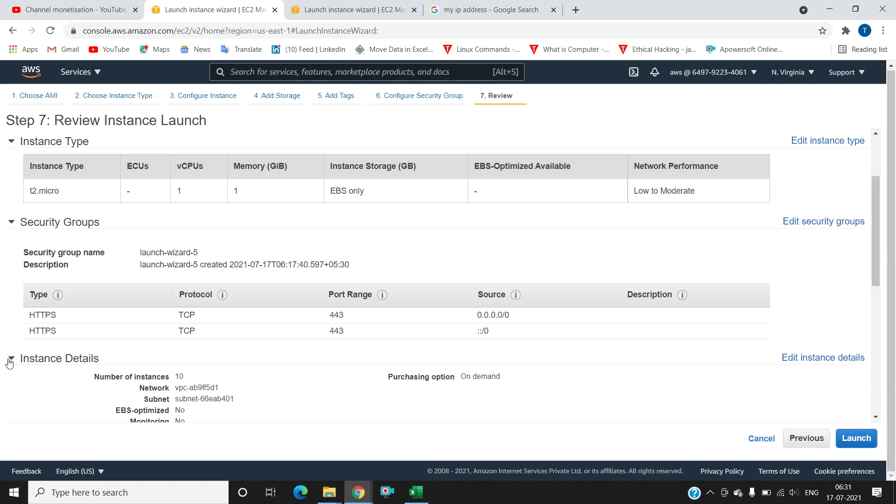
click(875, 417)
click(875, 416)
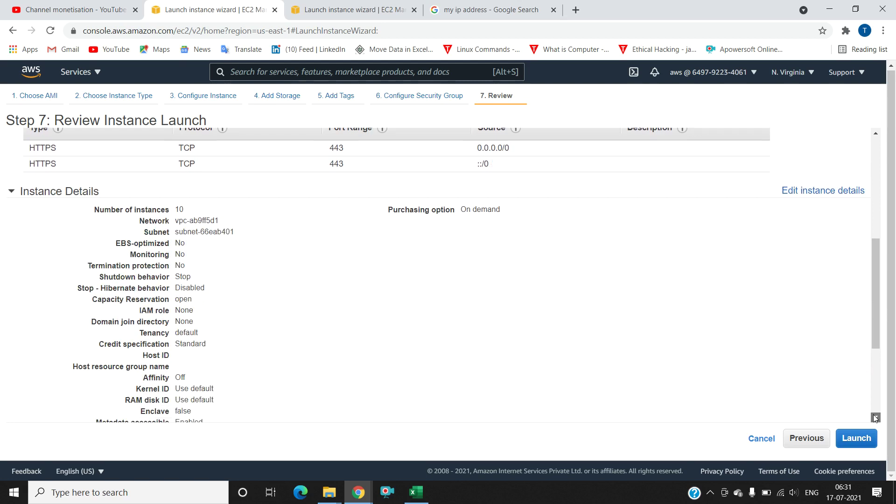
click(875, 417)
click(875, 417)
click(876, 417)
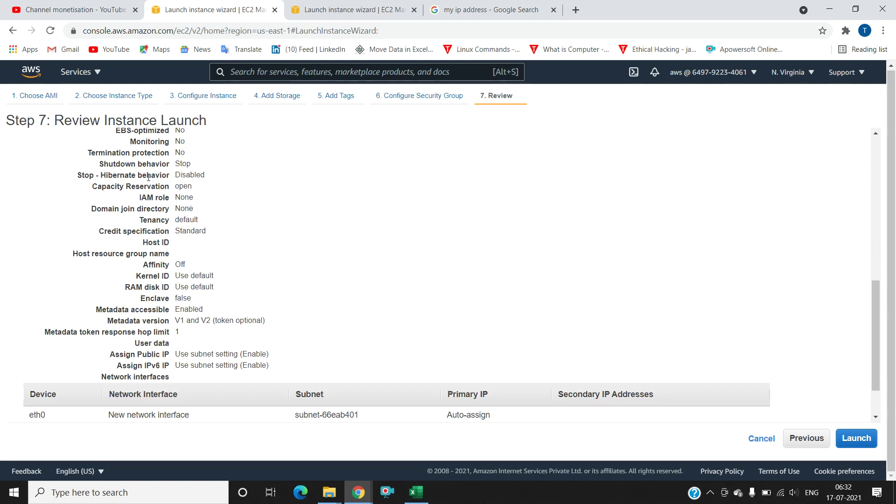
triple_click(151, 161)
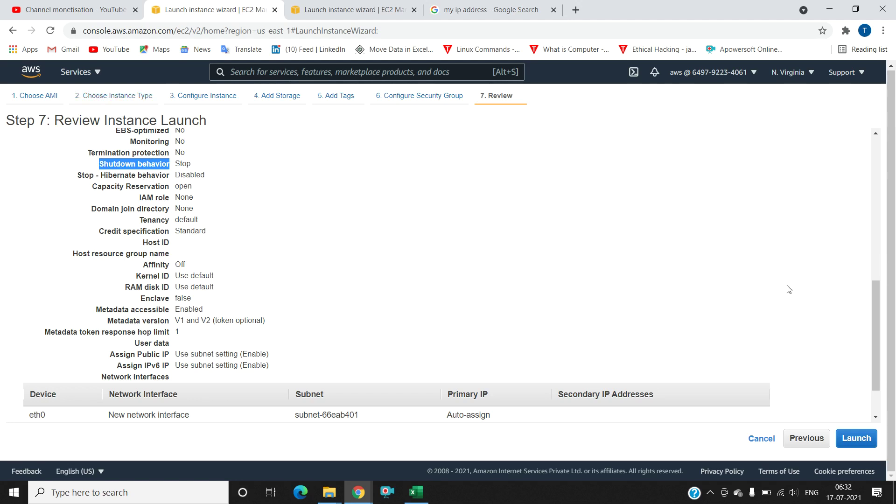
scroll(875, 401, down, 2)
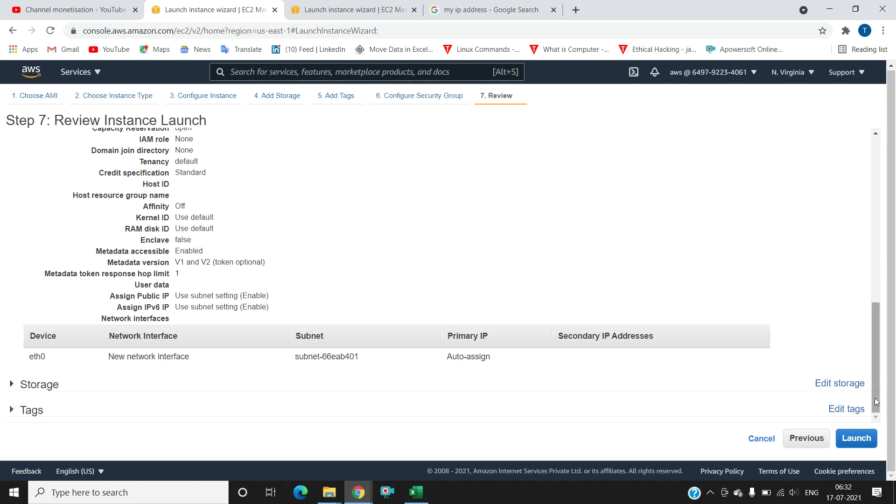
- Expand the Storage and Tags sections of the launch review to check the root volume and the Name tag
click(99, 389)
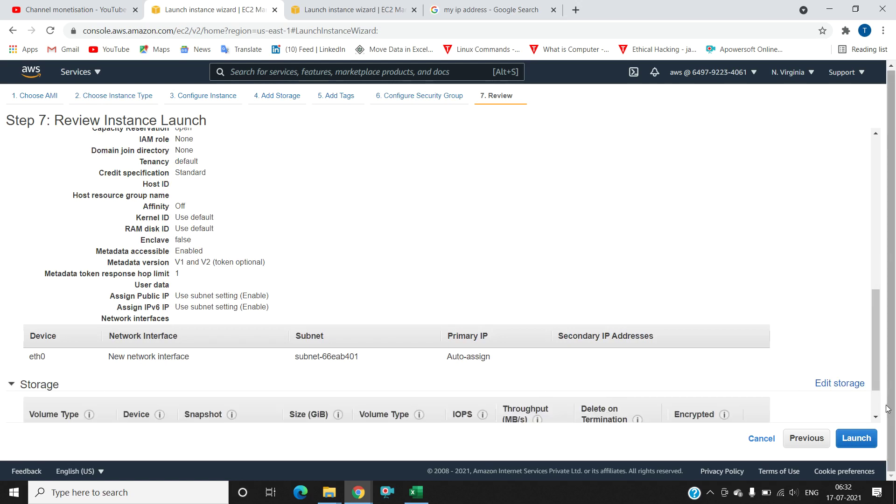
scroll(874, 411, down, 2)
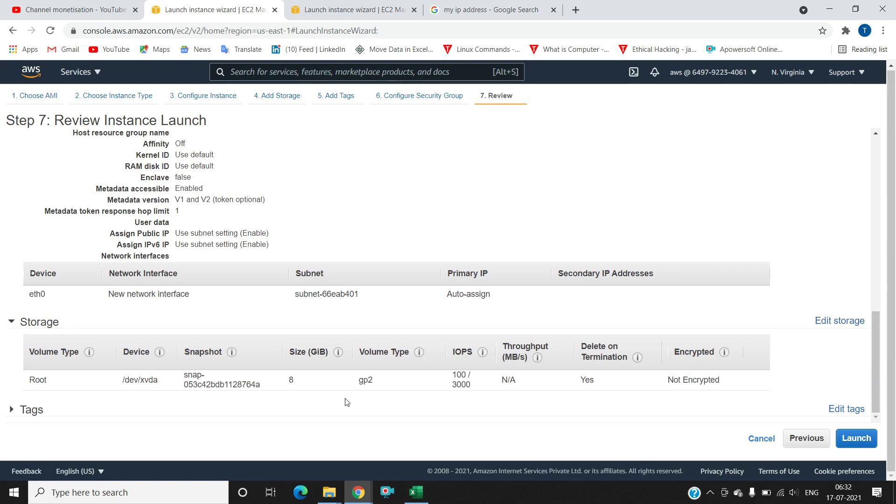
click(233, 413)
scroll(876, 410, down, 1)
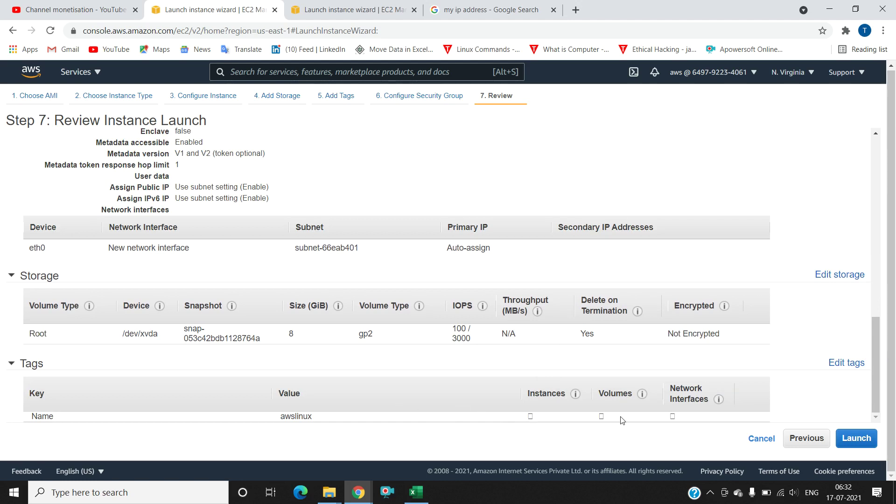
- Proceed with the launch and choose to create a new key pair named hahah
click(854, 438)
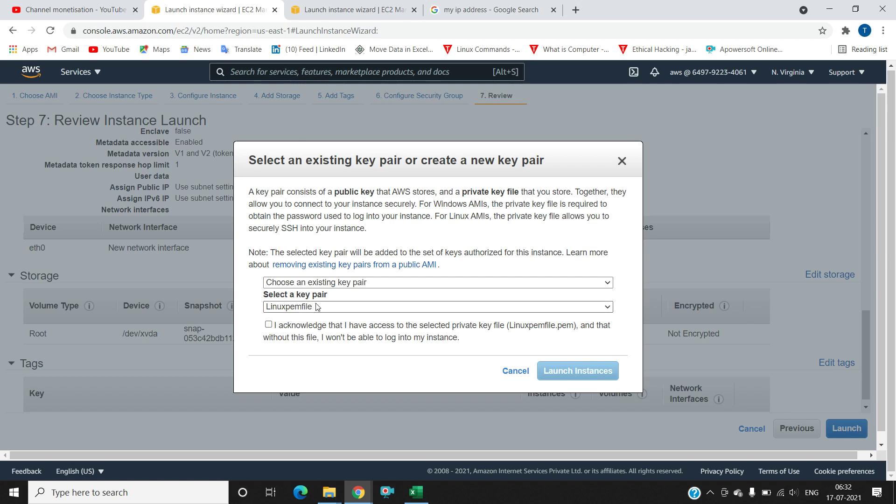
click(343, 286)
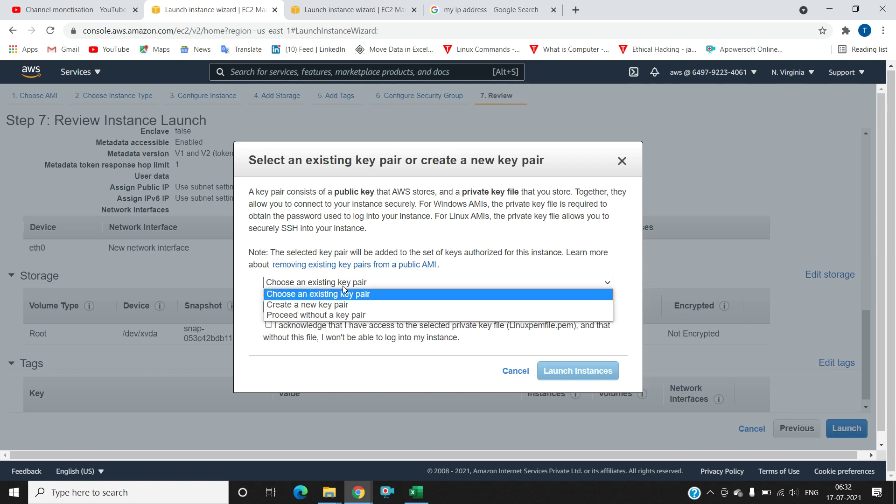
click(320, 304)
text(hahah)
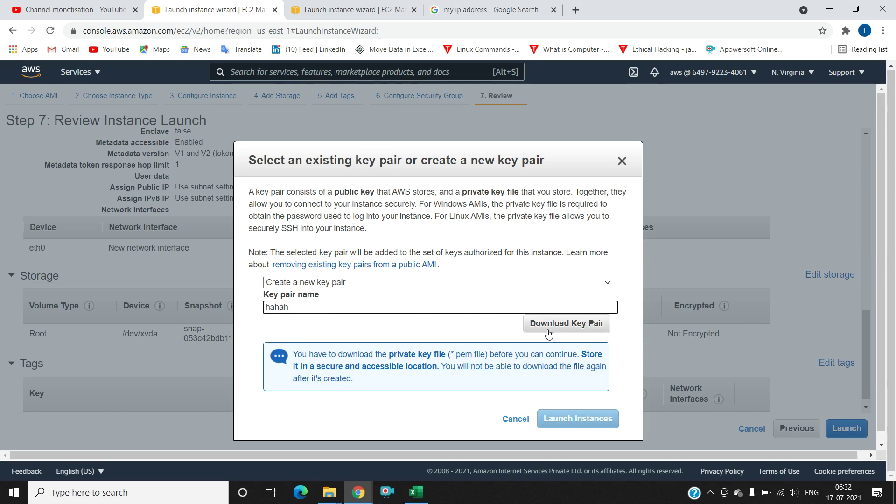
click(431, 332)
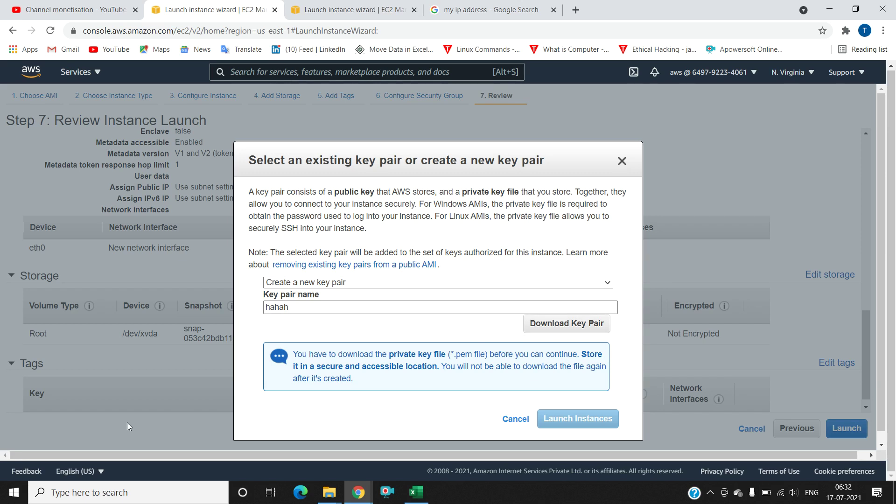
- Change the new key pair's name to awslinux
click(314, 305)
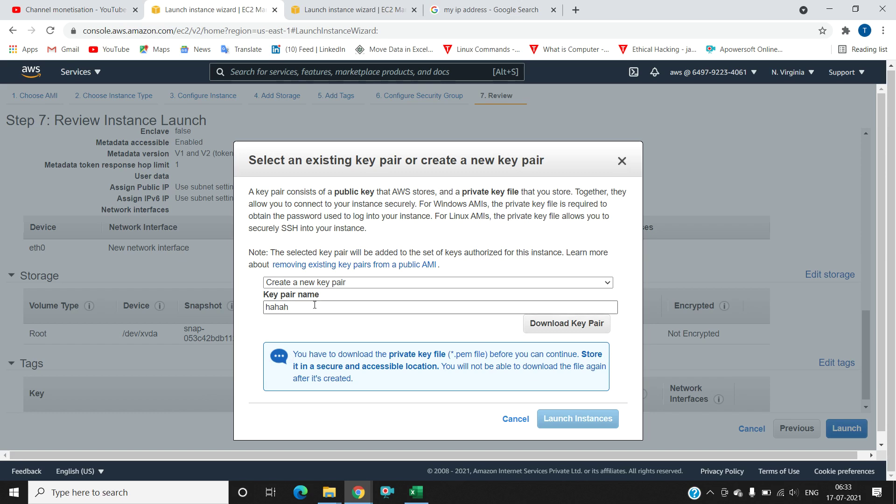
key(BackSpace)
key(BackSpace)
key(BackSpace)
text(awslinux)
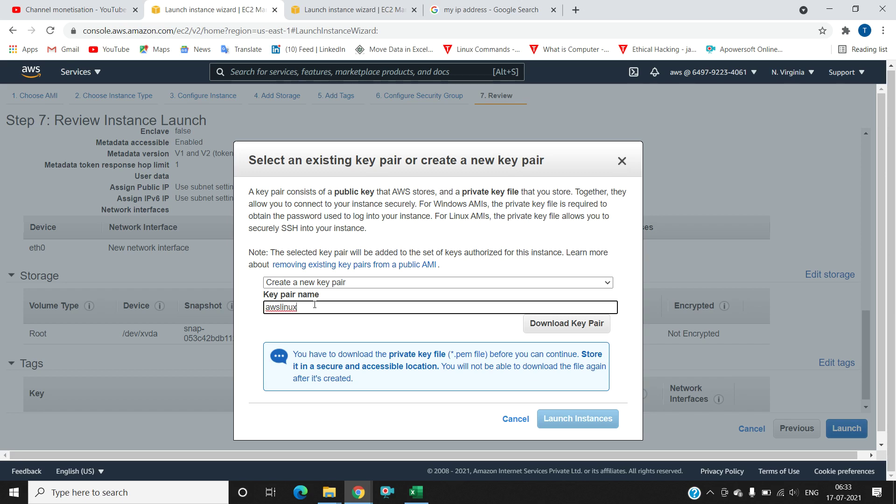
click(341, 336)
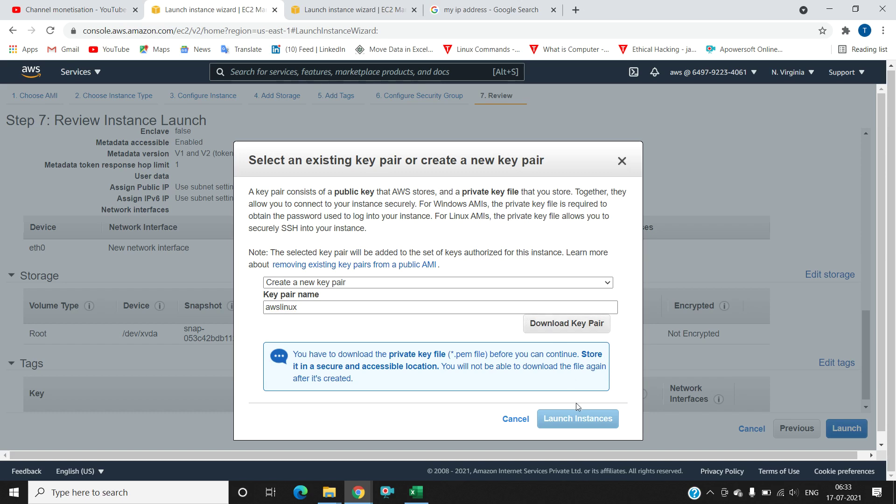
- Download the private key file for the new awslinux key pair
click(300, 307)
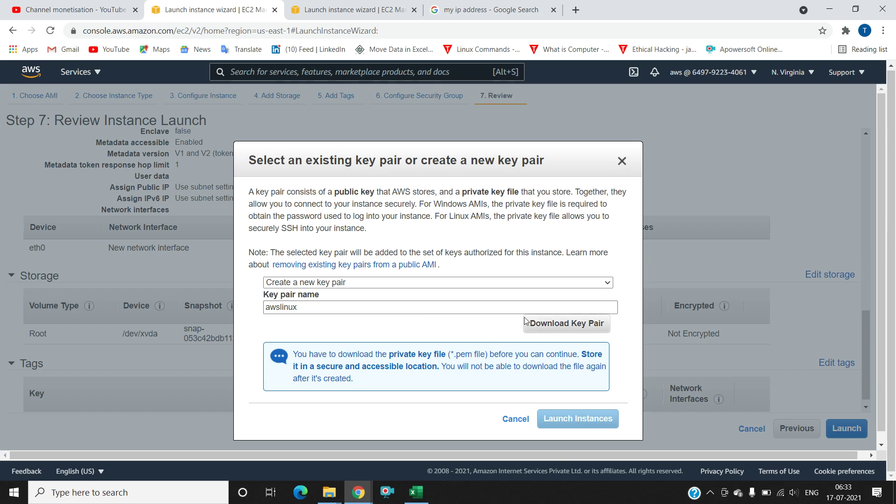
click(541, 324)
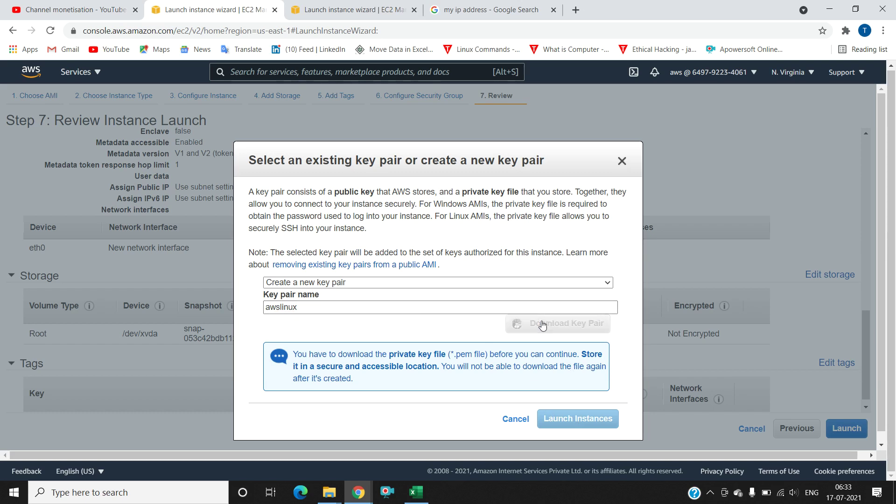
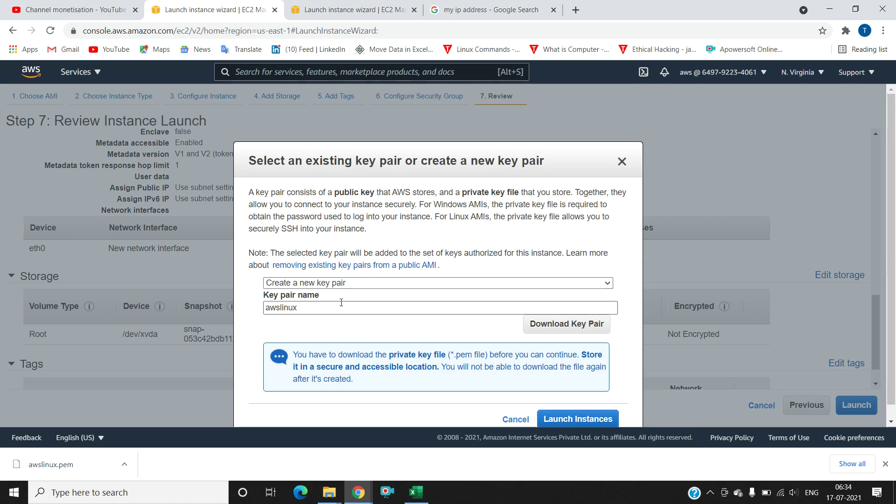
click(528, 284)
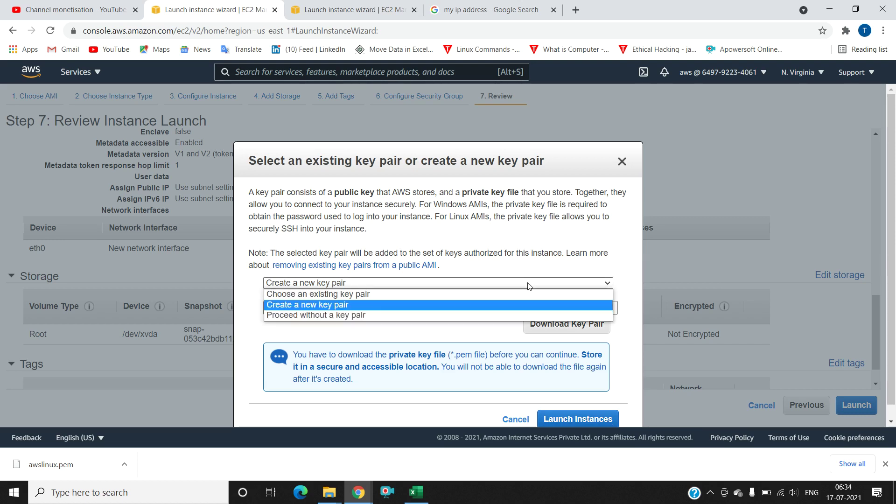
click(362, 294)
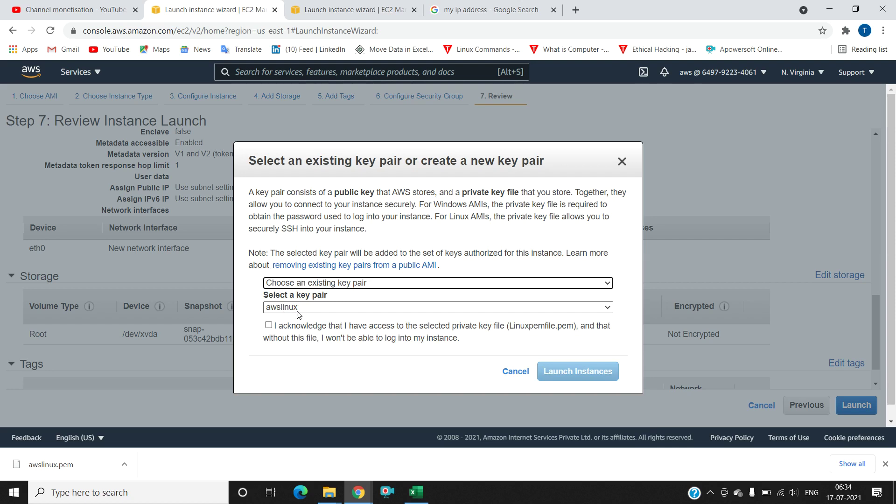
click(393, 283)
click(356, 305)
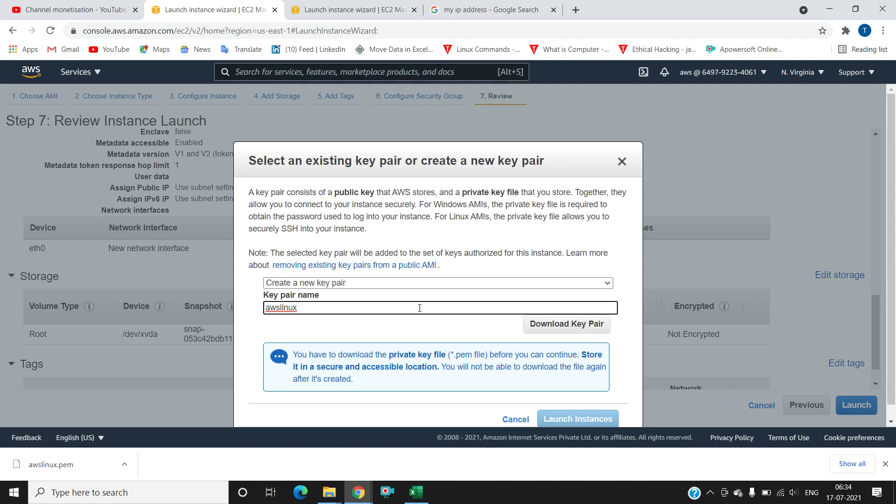
- Switch to using an existing key pair and select Linuxpemfile for the launch
click(362, 283)
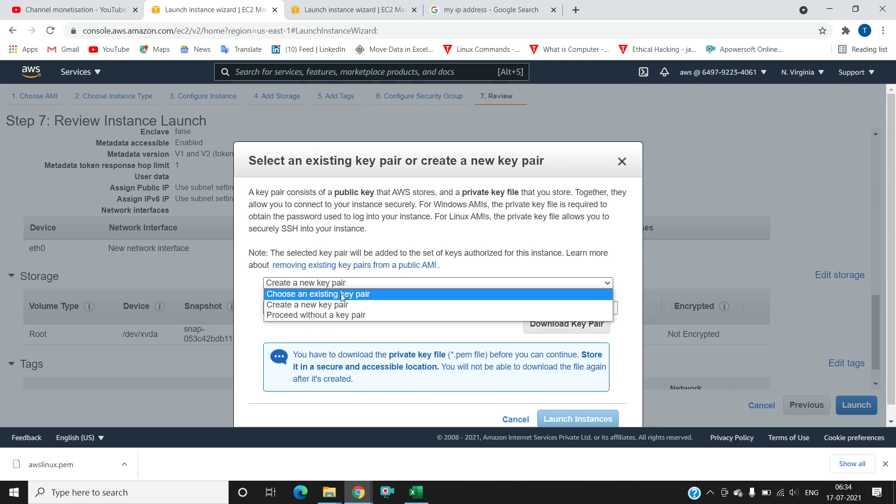
click(342, 295)
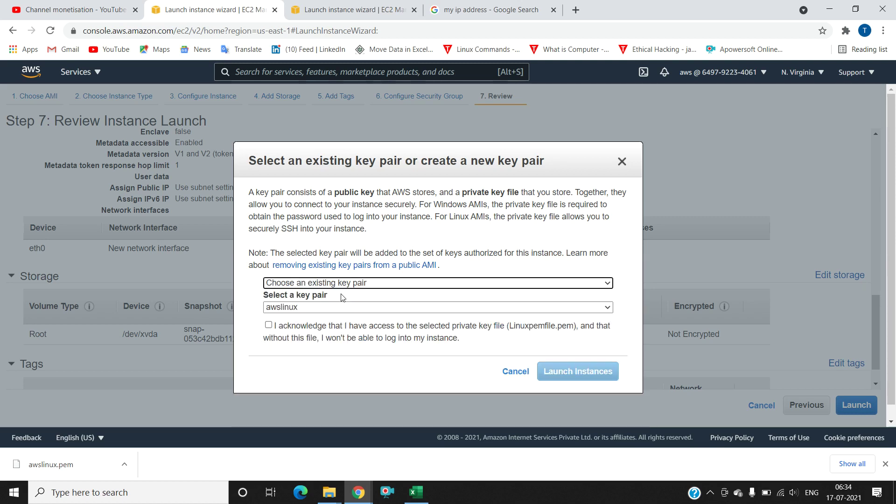
click(316, 307)
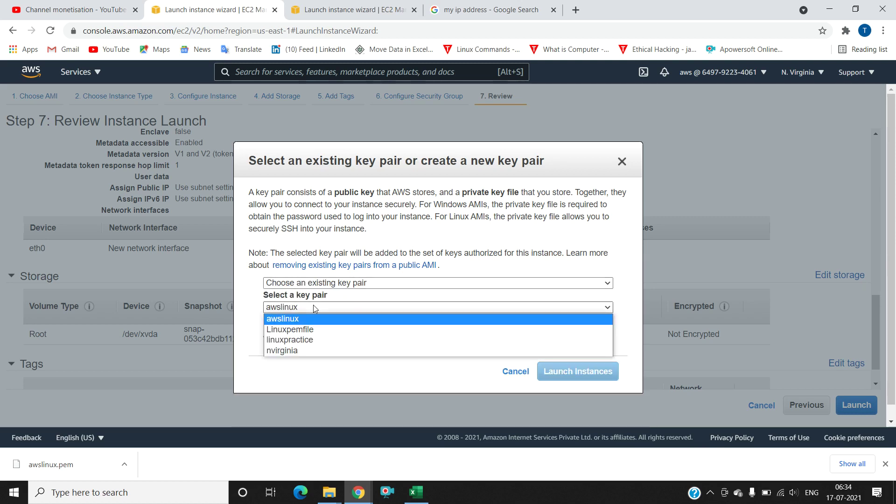
click(308, 329)
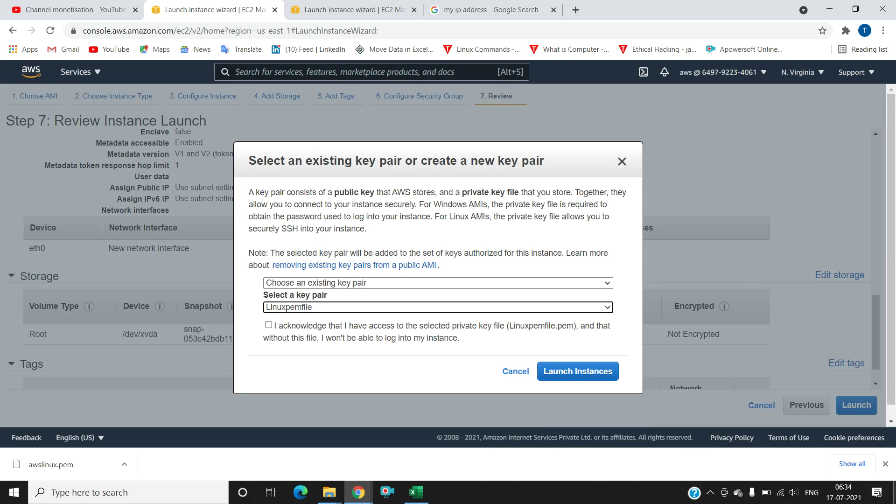
- Show the desktop and select the linuxpractice.pem key file stored there
click(894, 492)
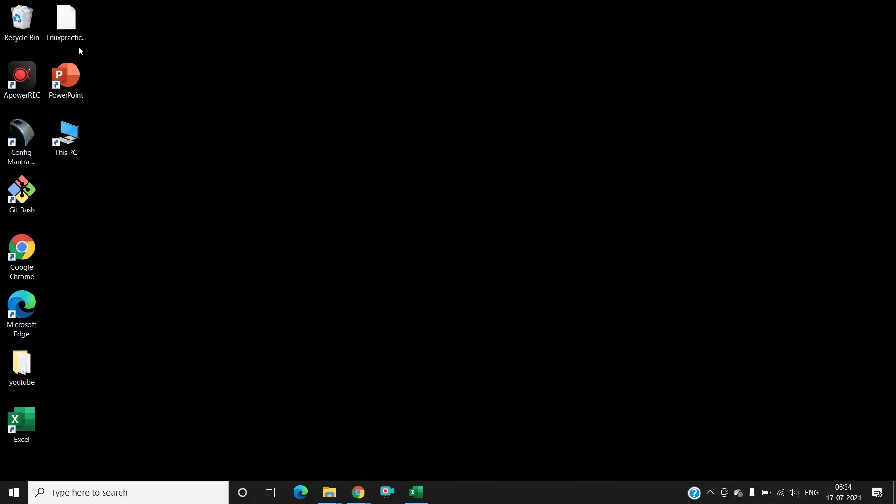
click(69, 16)
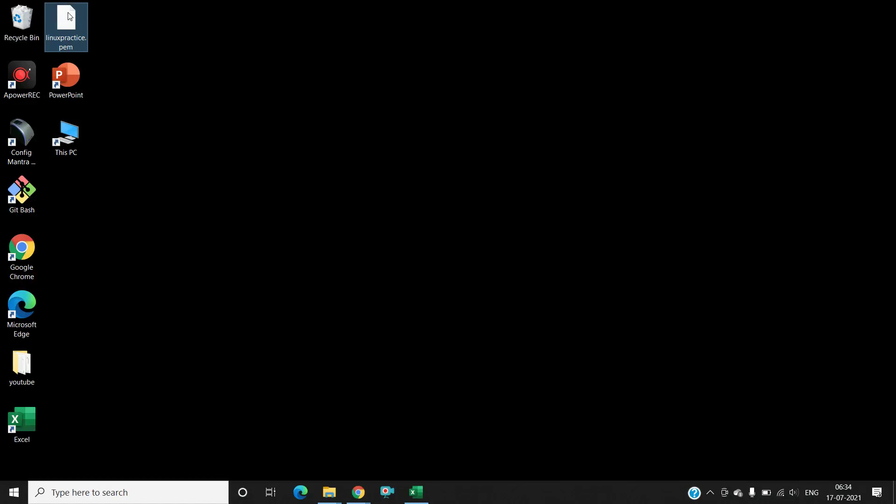
- Switch to the launch wizard in Chrome, choose the existing key pair linuxpractice, acknowledge access to its private key file, and launch the instances
double_click(69, 16)
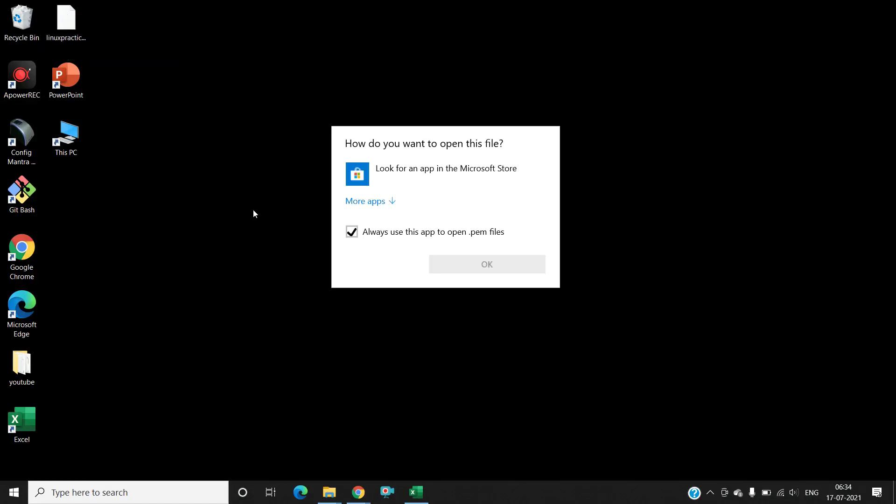
click(334, 340)
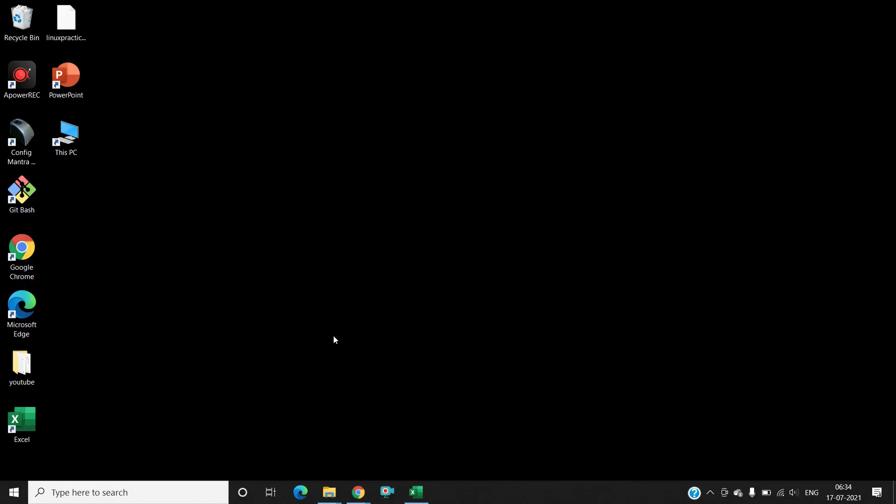
click(359, 493)
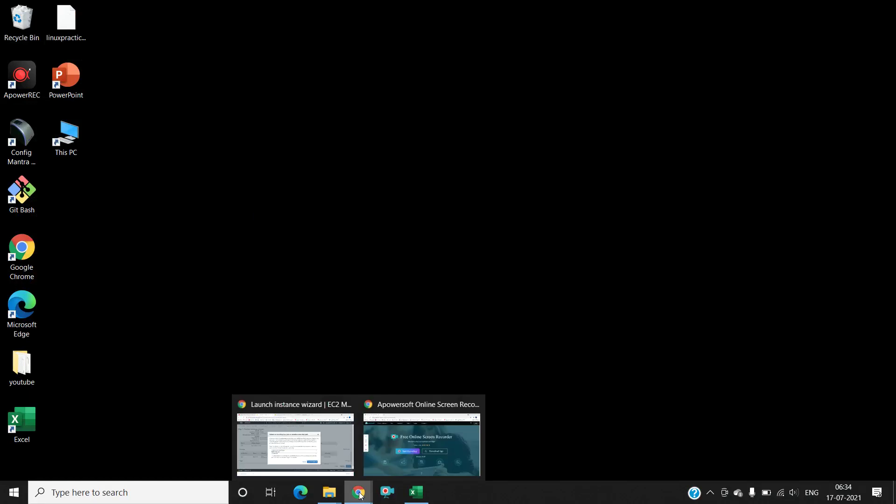
click(295, 443)
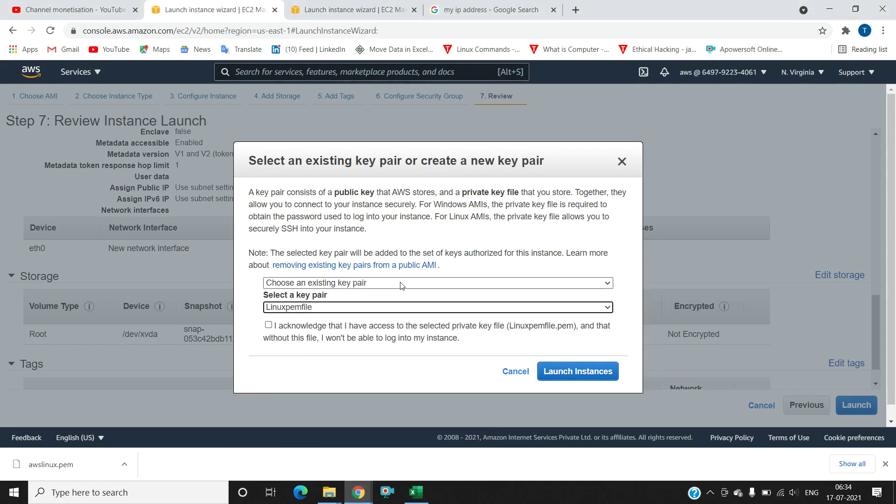
click(345, 309)
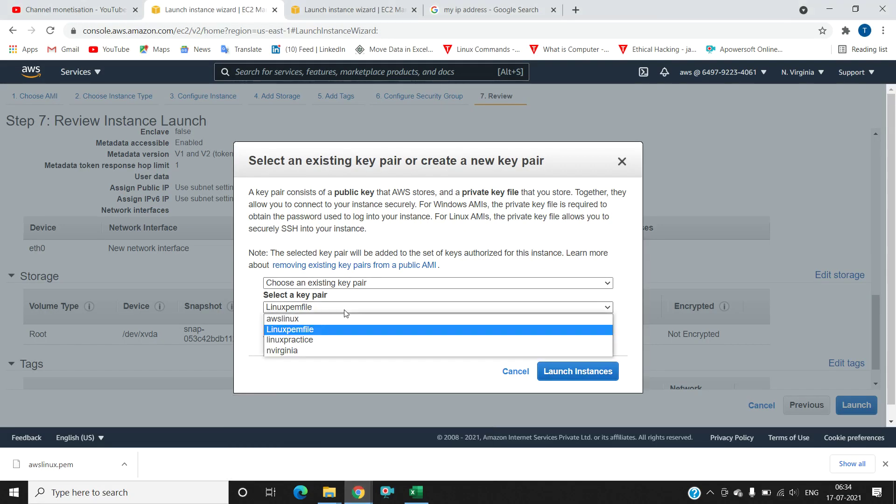
click(328, 341)
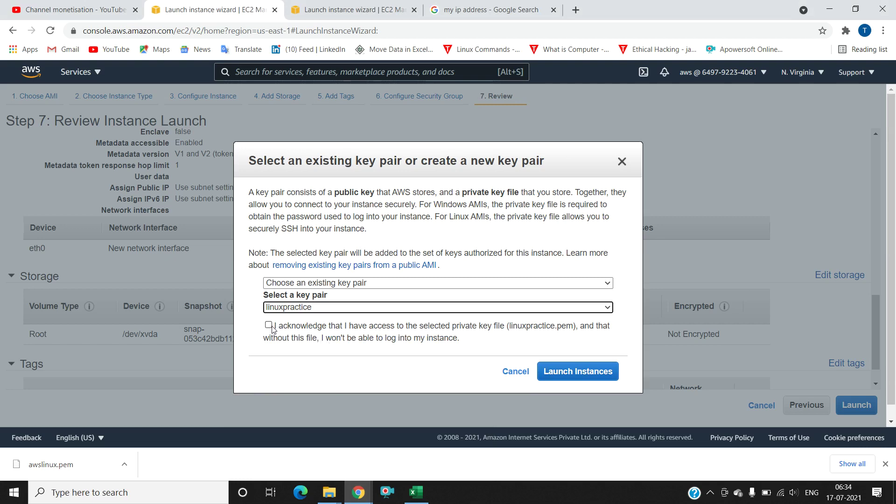
click(552, 372)
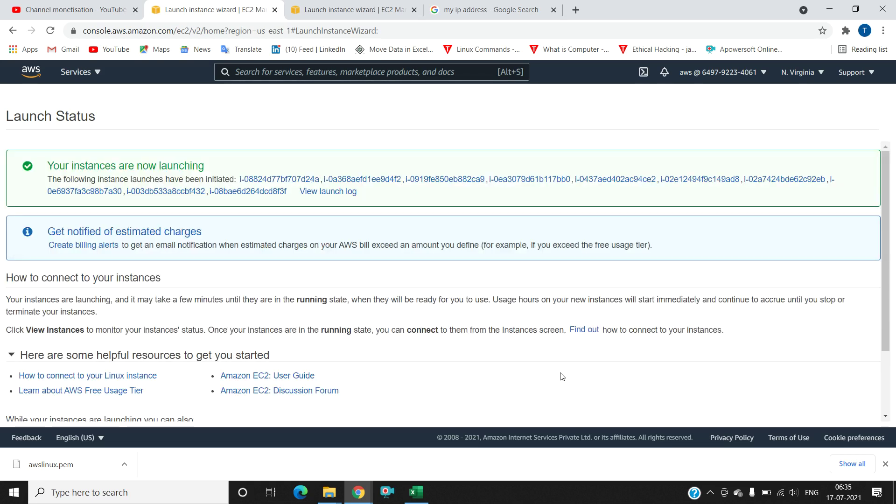
- Show the launch log, open the first launched instance in the instances list, and remove the search filter to list all instances
click(328, 197)
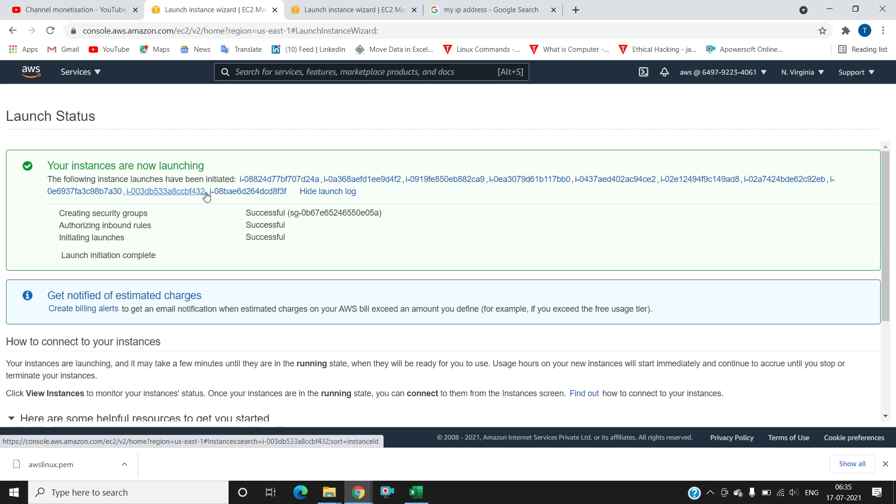
click(280, 182)
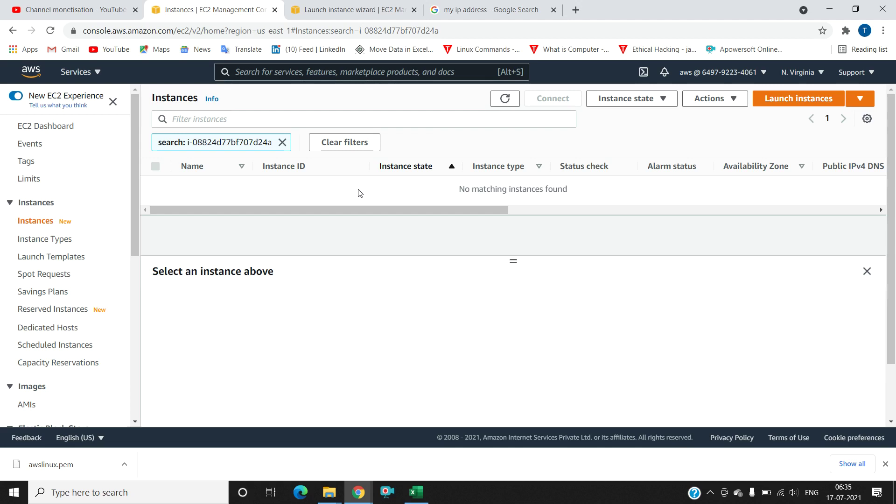
click(282, 142)
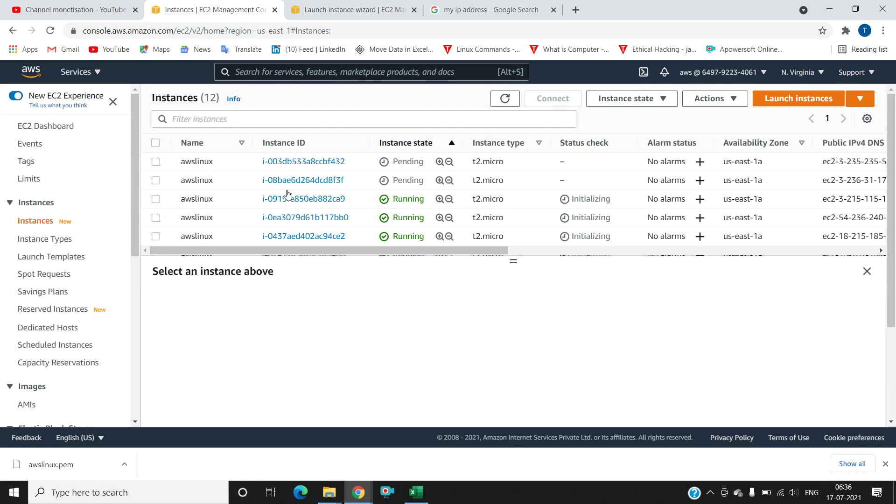
- Terminate the two awslinux instances i-0437aed402ac94ce2 and i-0ea3079d61b117bb0
click(157, 237)
click(156, 217)
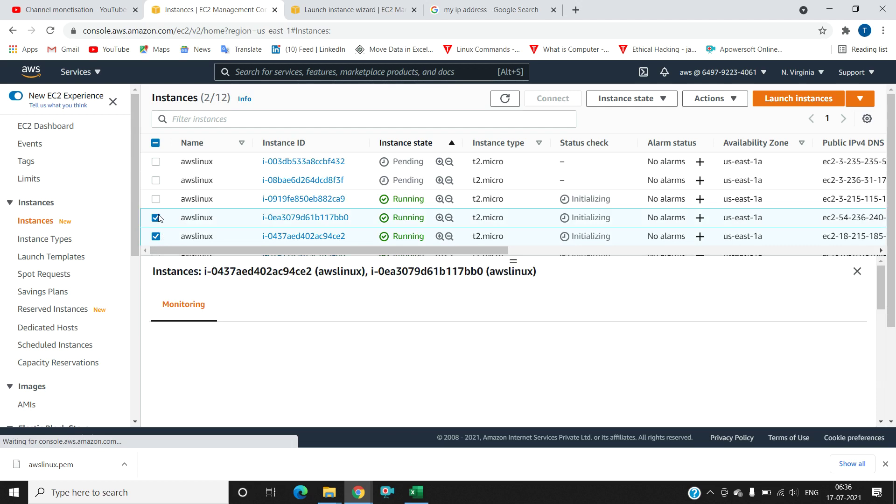
click(667, 100)
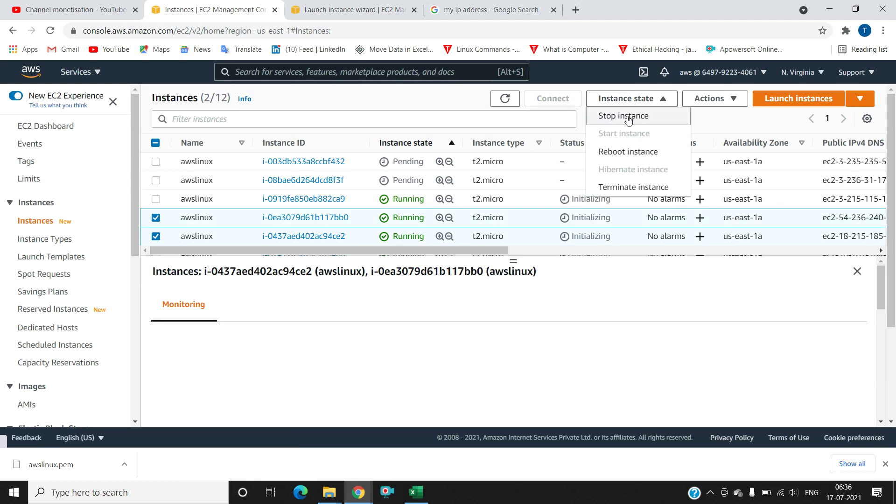
click(638, 191)
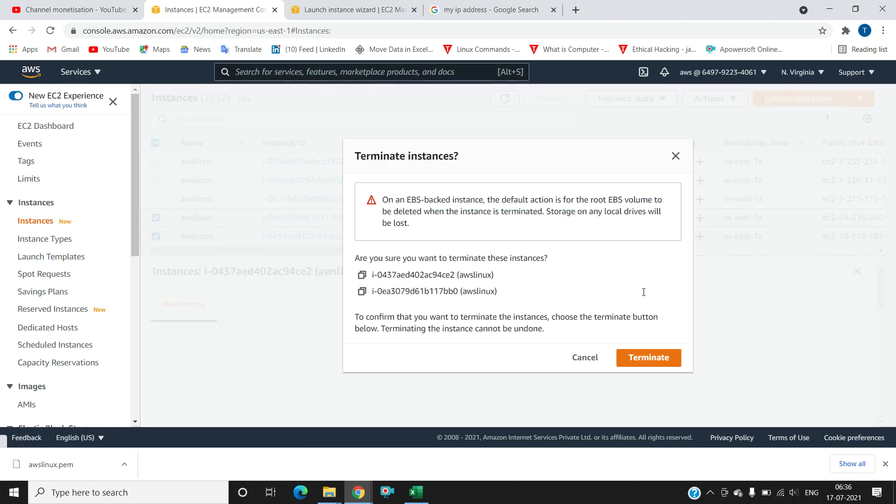
click(648, 358)
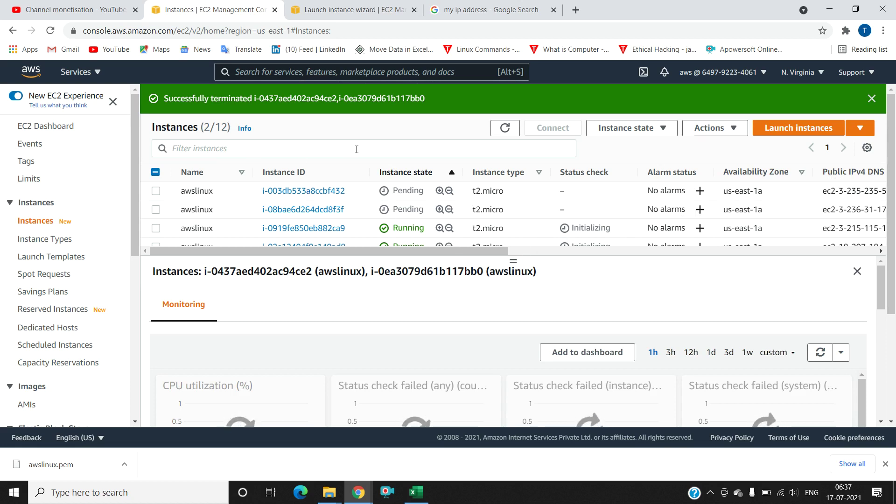
- Reload the instances page with the details pane collapsed, and terminate all running or pending awslinux instances except i-0919fe850eb882ca9
click(50, 32)
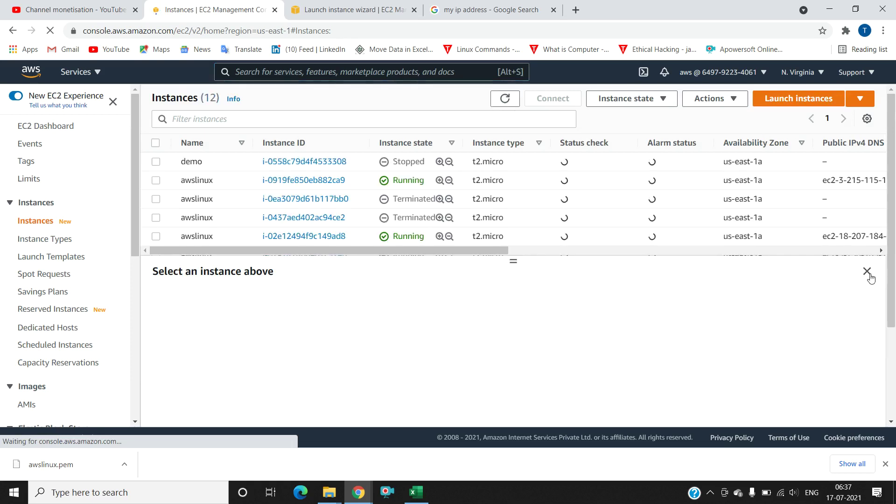
click(869, 274)
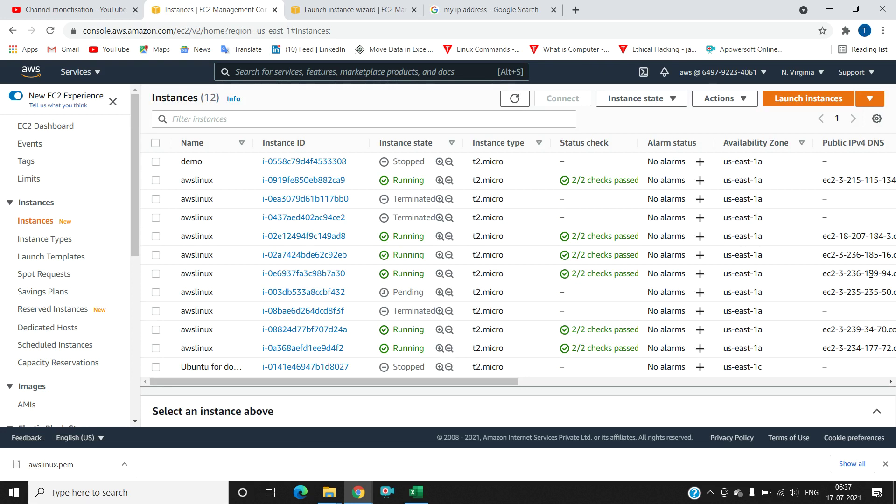
click(156, 349)
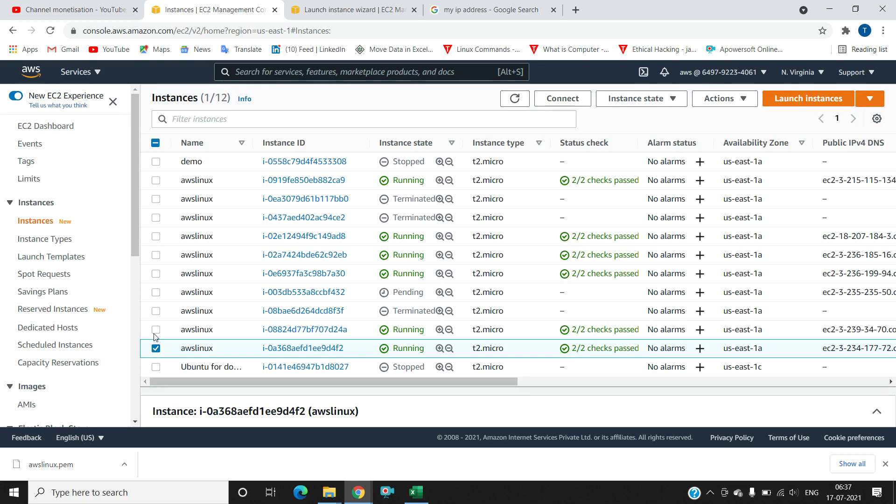
click(154, 334)
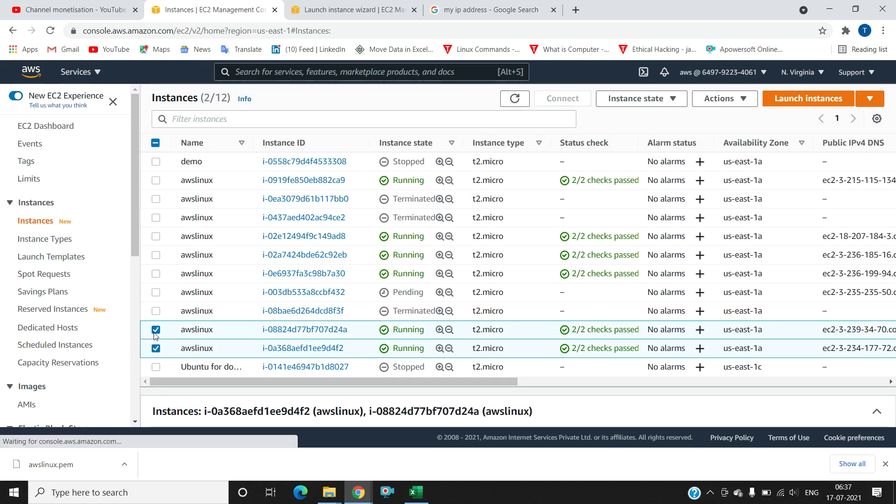
click(156, 293)
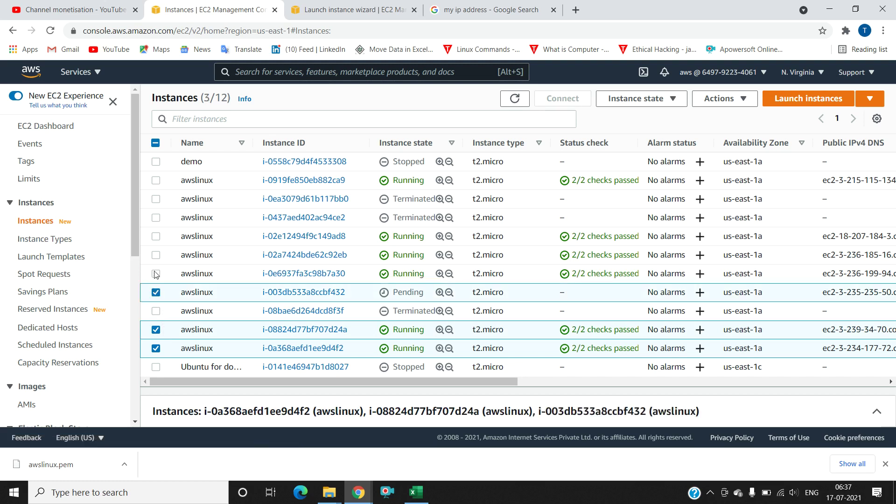
click(155, 274)
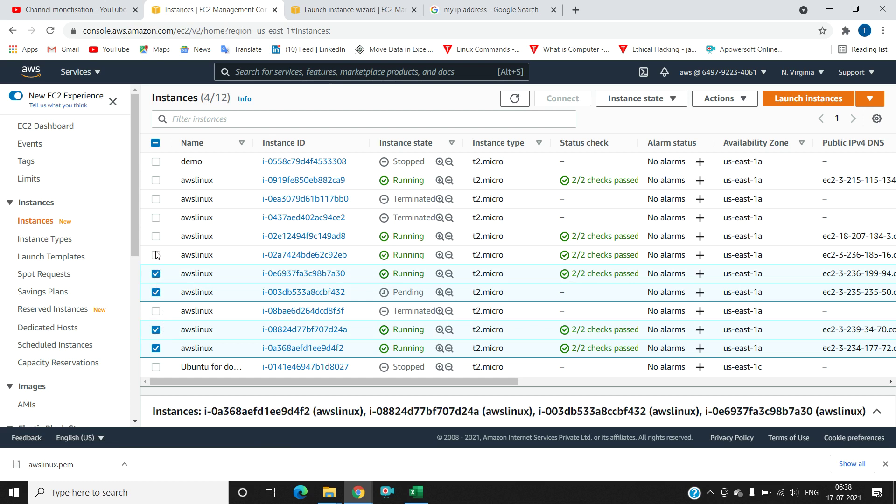
click(156, 255)
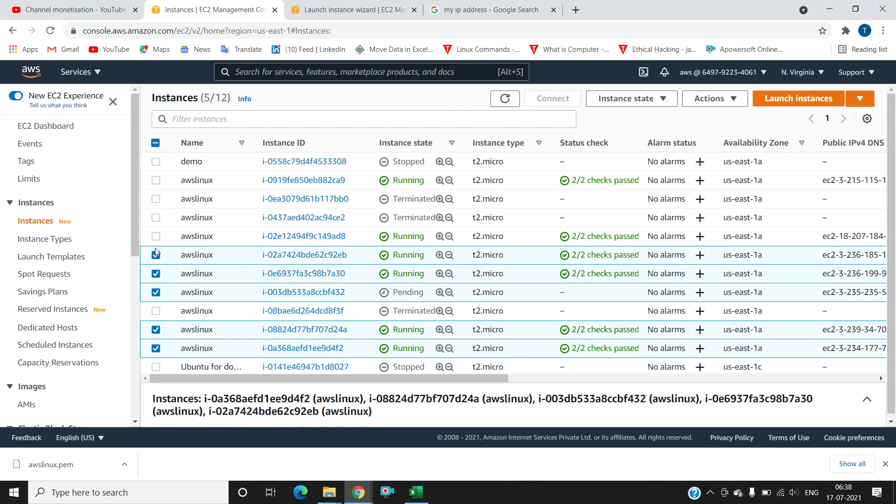
click(156, 237)
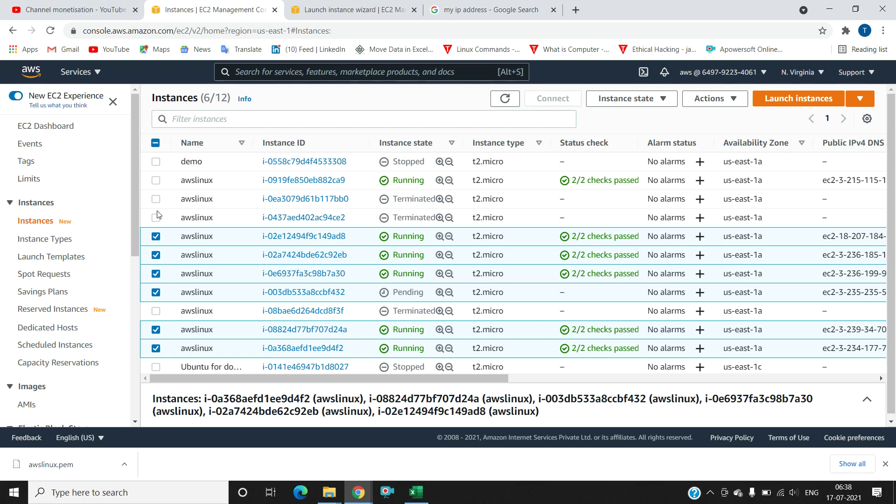
click(660, 102)
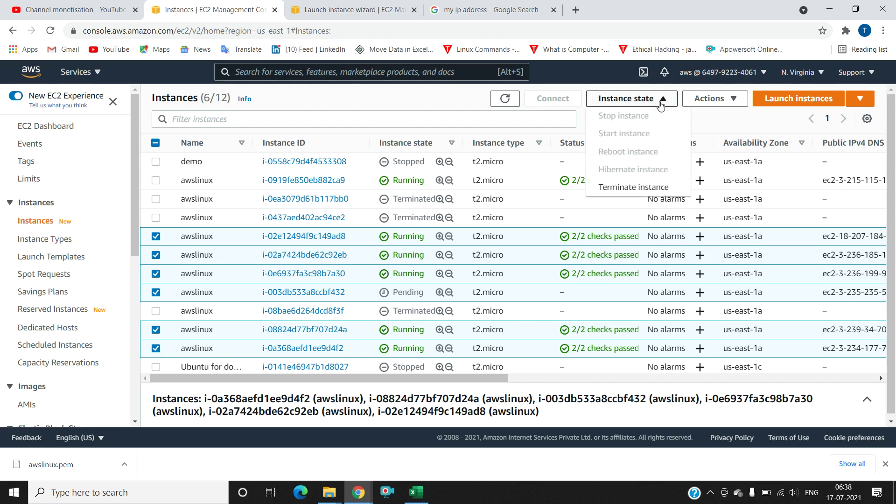
click(622, 185)
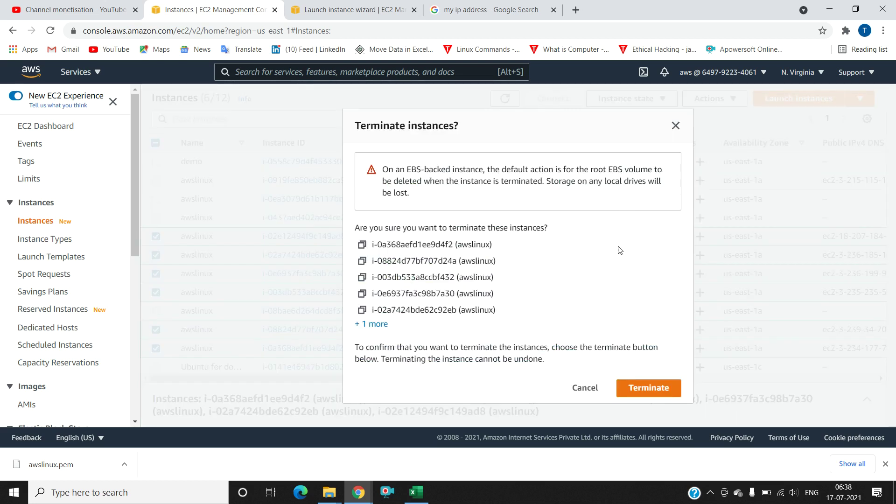
click(648, 388)
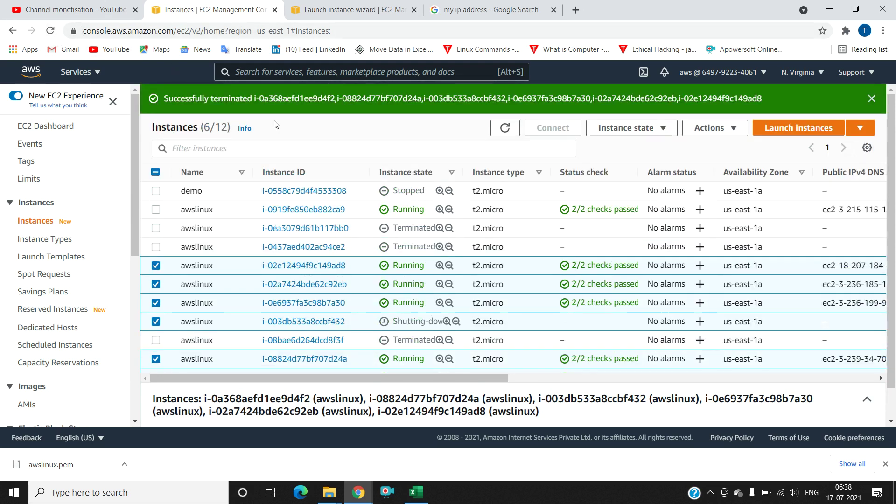
- Refresh the instances list and dismiss the termination notice and the browser's downloads bar
click(505, 127)
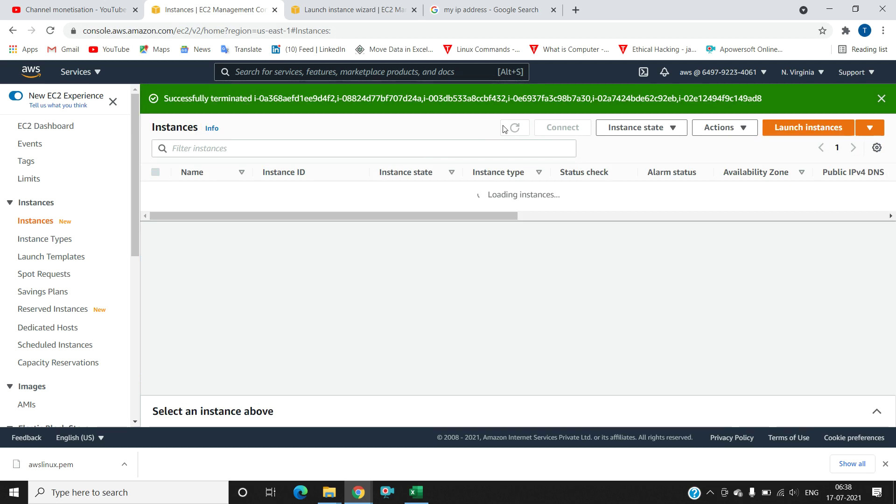
click(881, 99)
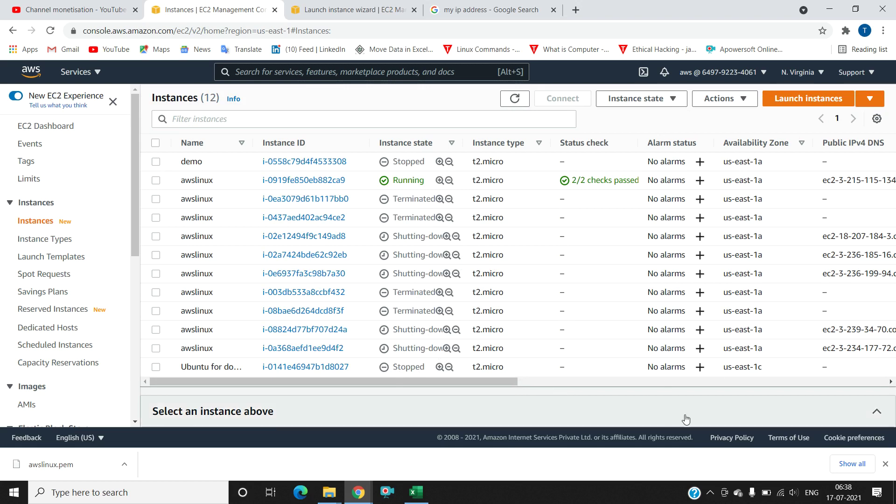
click(886, 464)
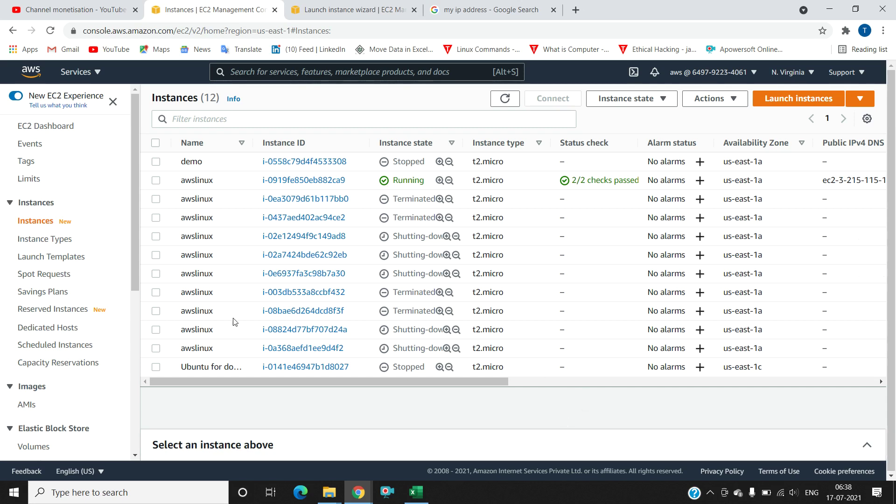
- Sort the instances list by instance state in ascending order
click(134, 334)
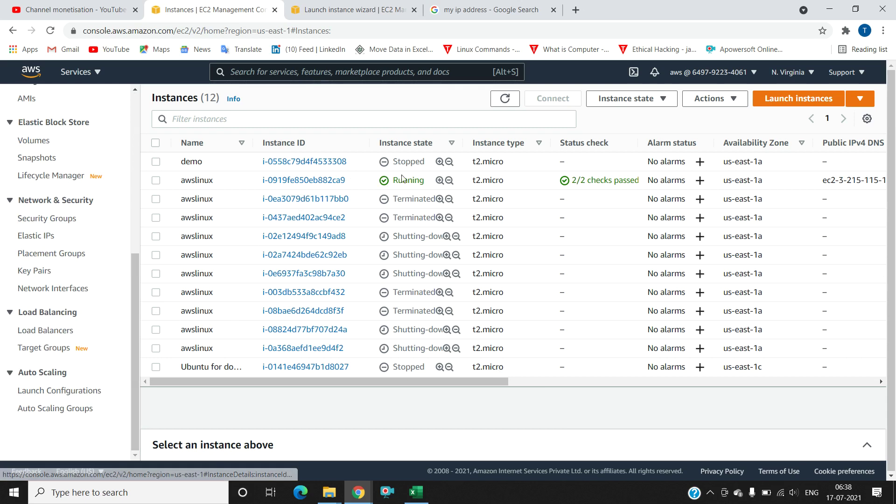
click(273, 125)
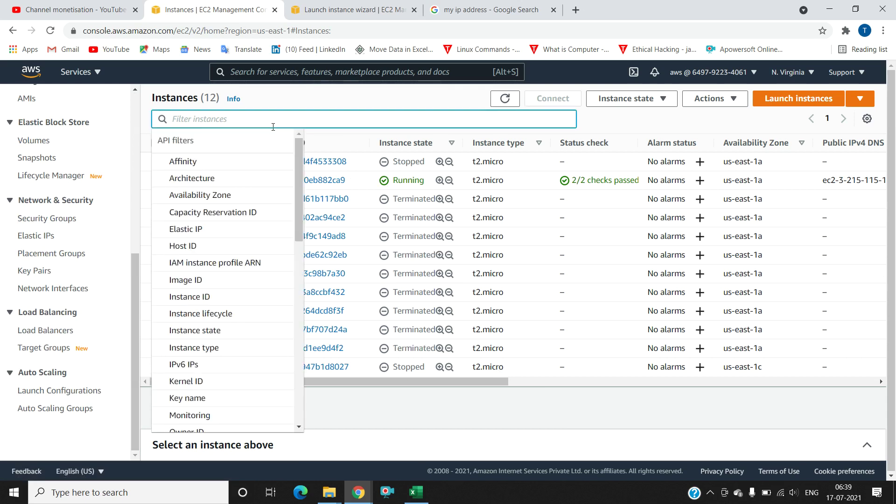
key(Escape)
click(457, 148)
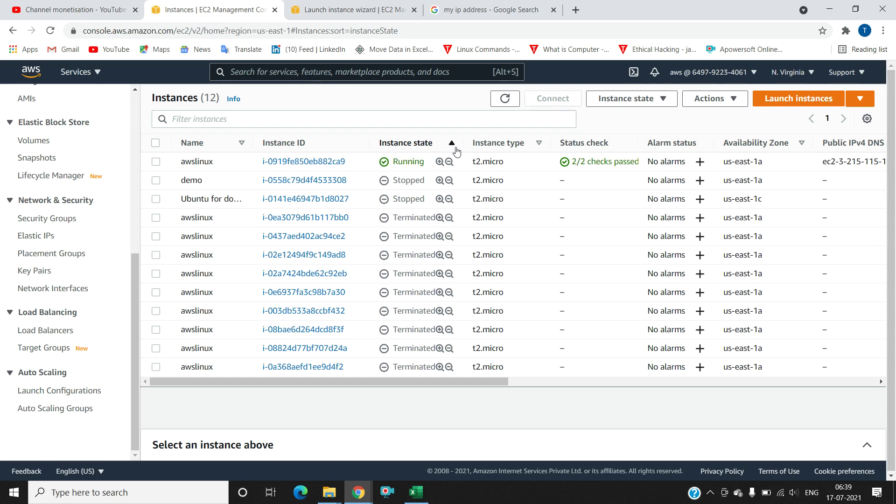
- Try to connect to the running awslinux instance through EC2 Instance Connect with the user name ec2-user
click(155, 162)
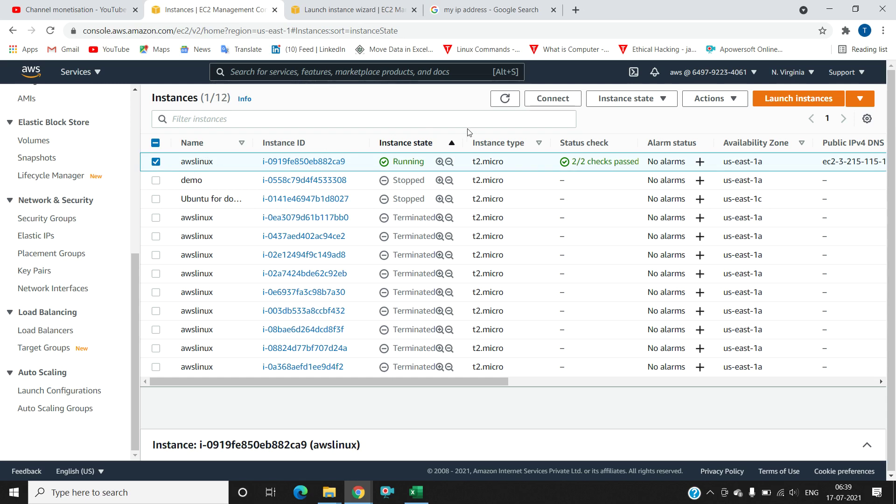
click(555, 104)
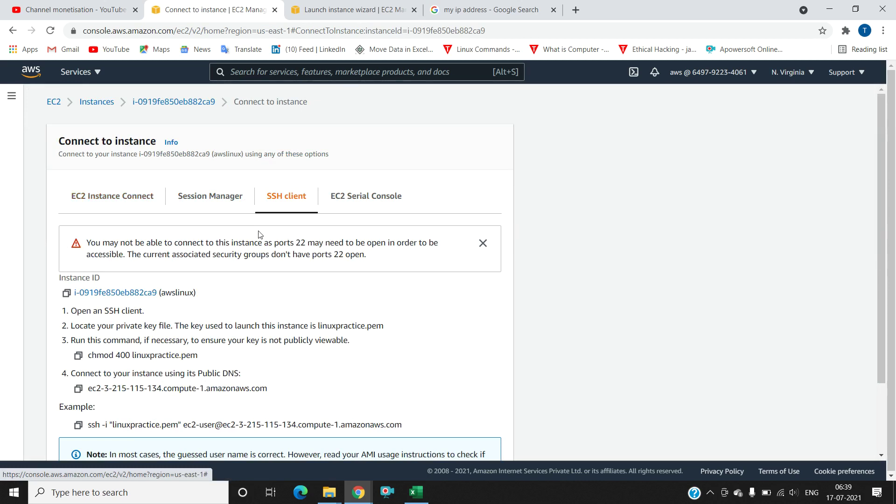
click(130, 199)
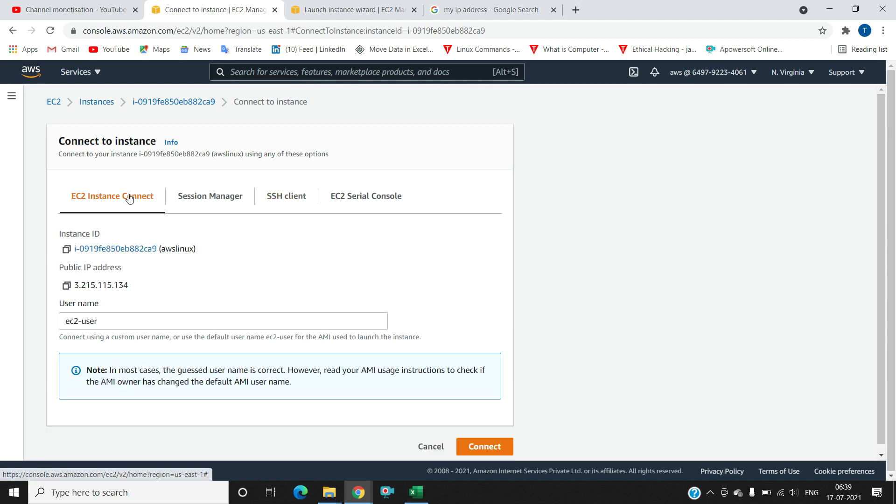
click(497, 448)
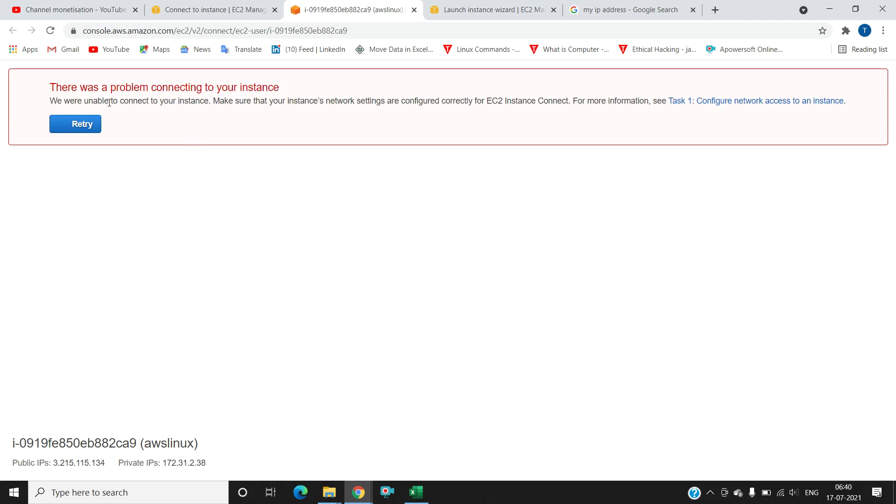
- Close the failed connection tab and show the SSH client instructions for the awslinux instance, highlighting the example ssh command
click(414, 9)
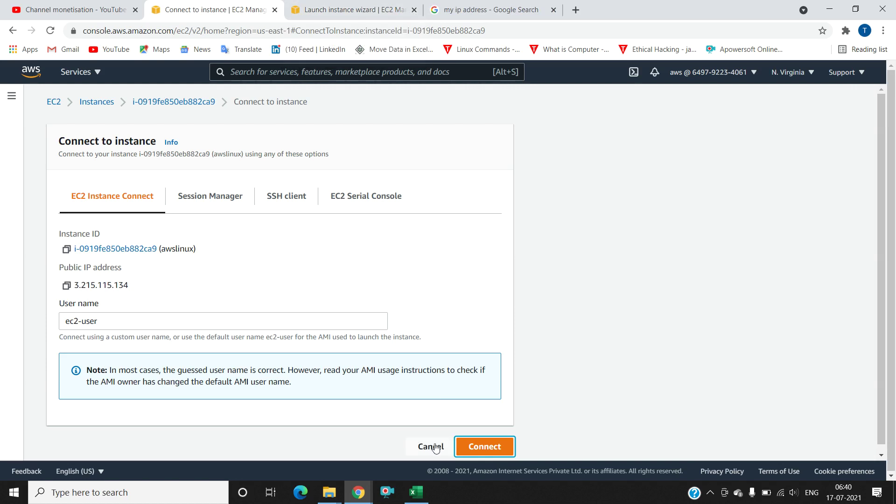
click(295, 204)
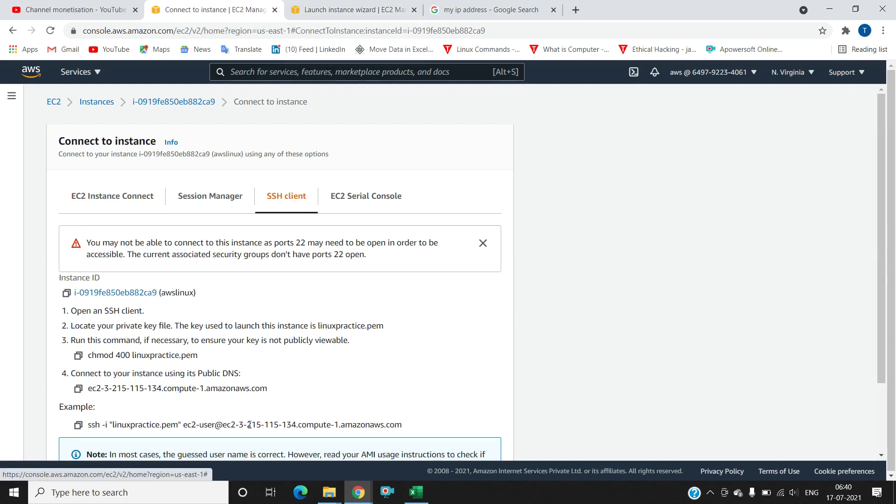
triple_click(250, 426)
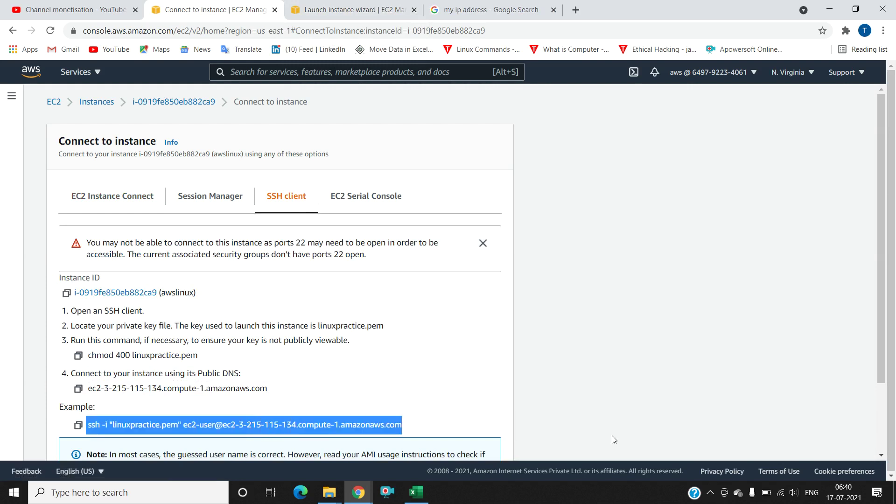
- Check that the linuxpractice.pem key file is on the desktop, and return to the SSH client instructions in Chrome
click(894, 500)
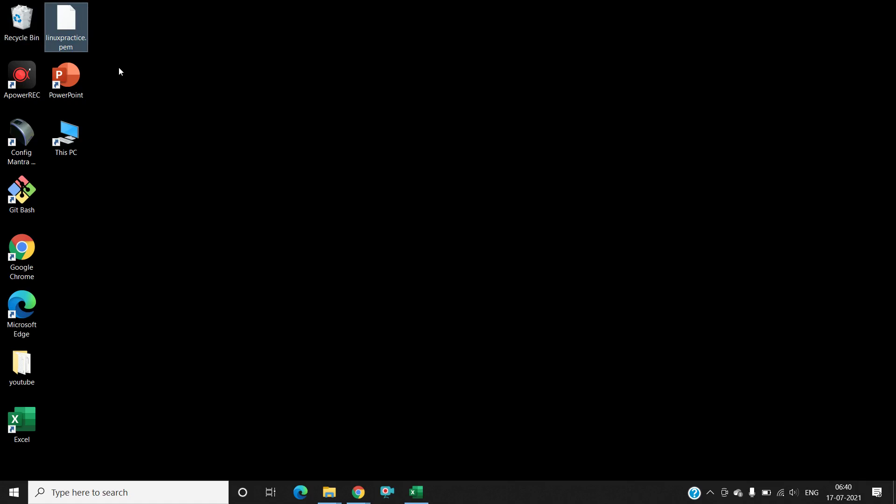
click(248, 86)
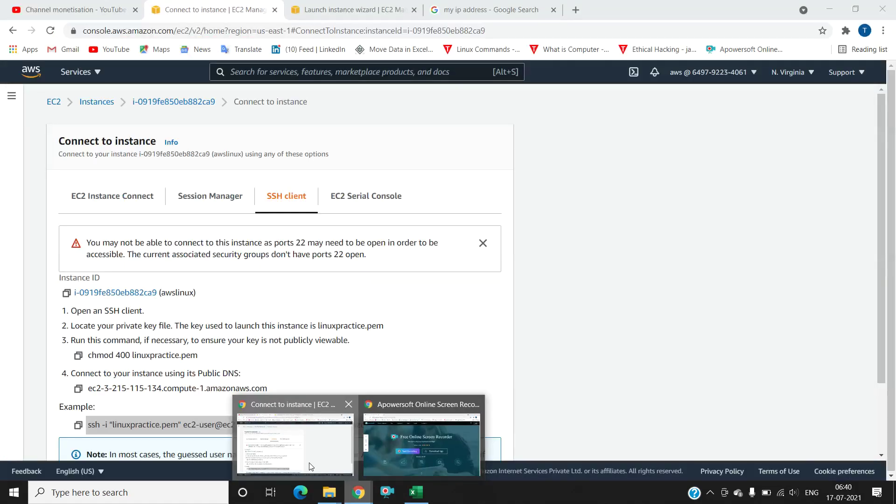
click(295, 443)
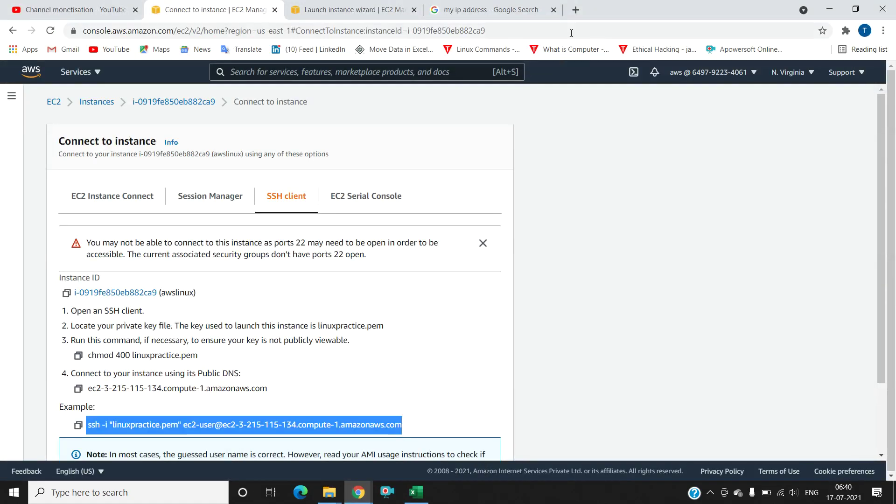
- Search the web for "git bash download" in a new tab, view the Git downloads page, and close that tab
click(575, 10)
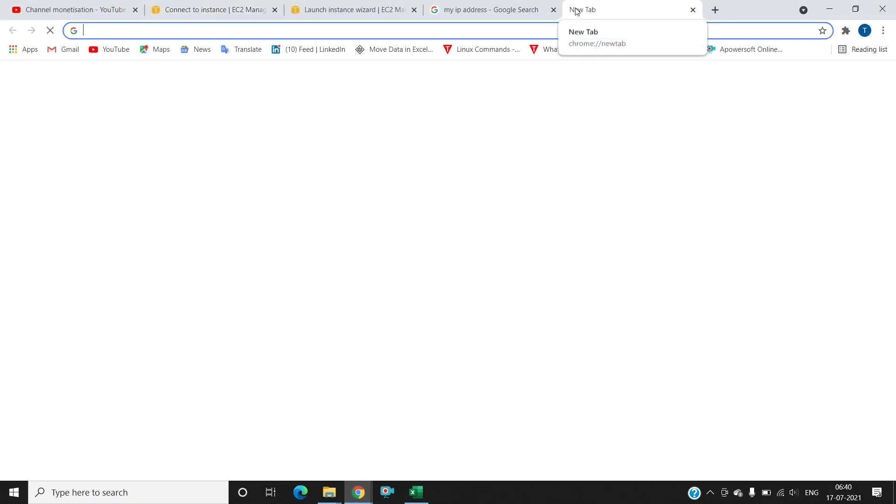
text(git)
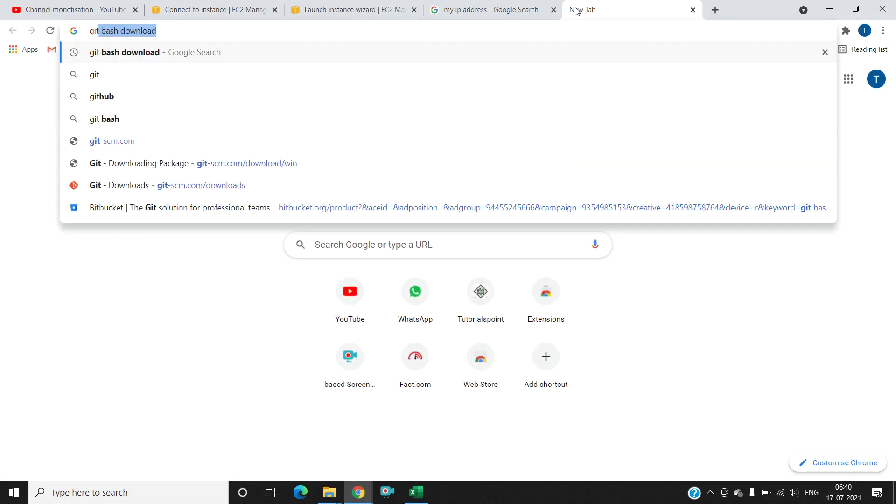
key(Right)
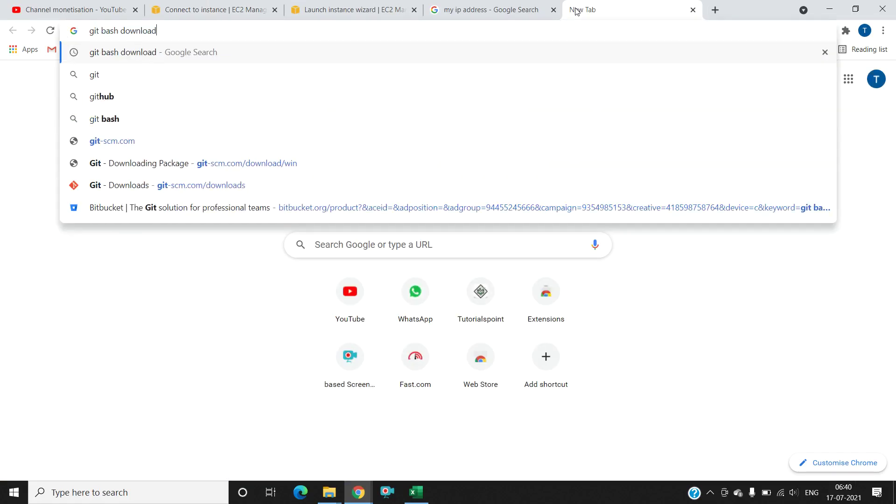
key(Return)
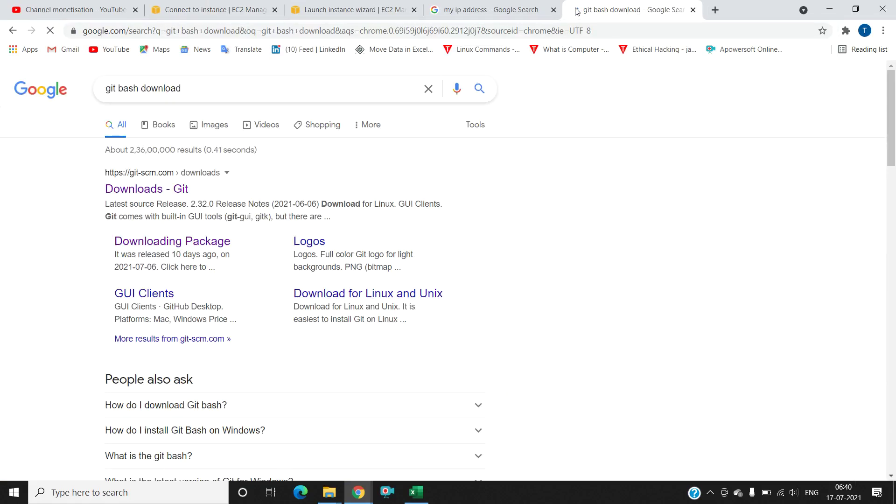
click(160, 189)
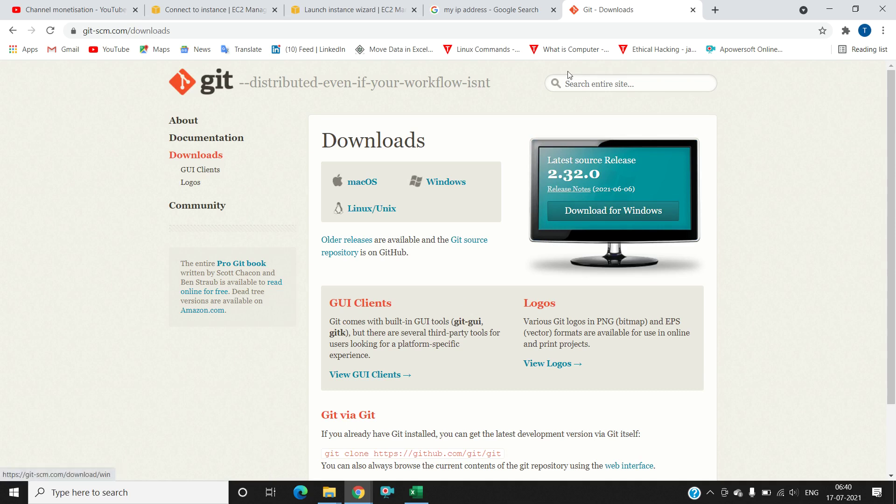
click(693, 10)
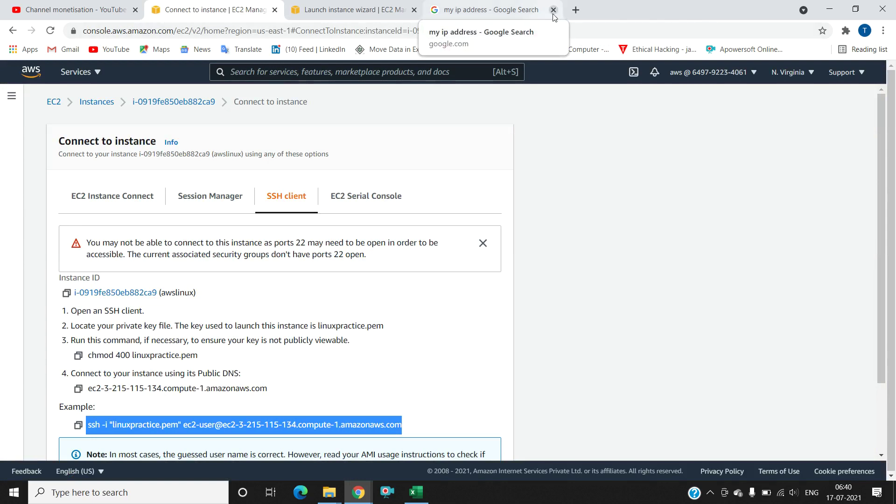
- Close the "my ip address" search tab and copy the example ssh command from the SSH client instructions
click(509, 5)
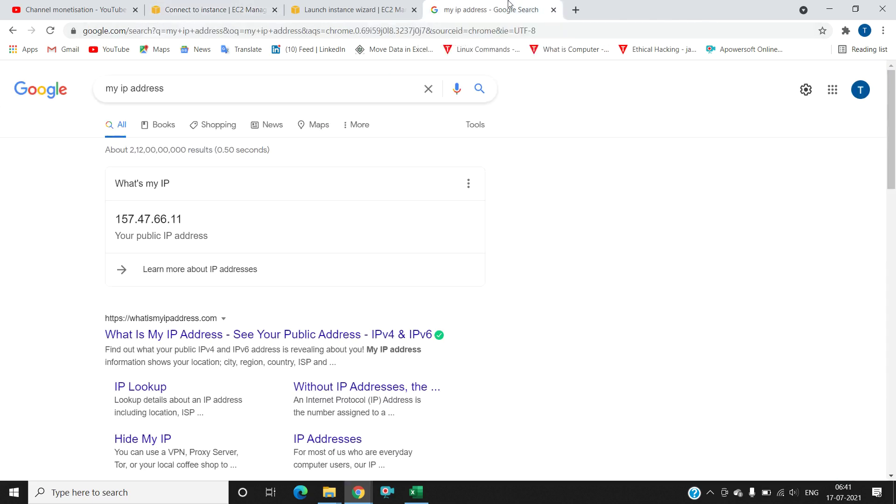
click(552, 10)
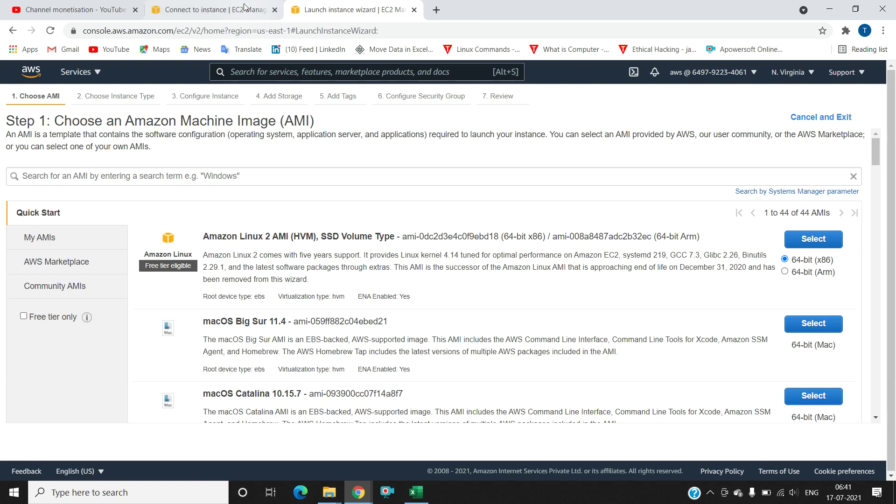
click(218, 6)
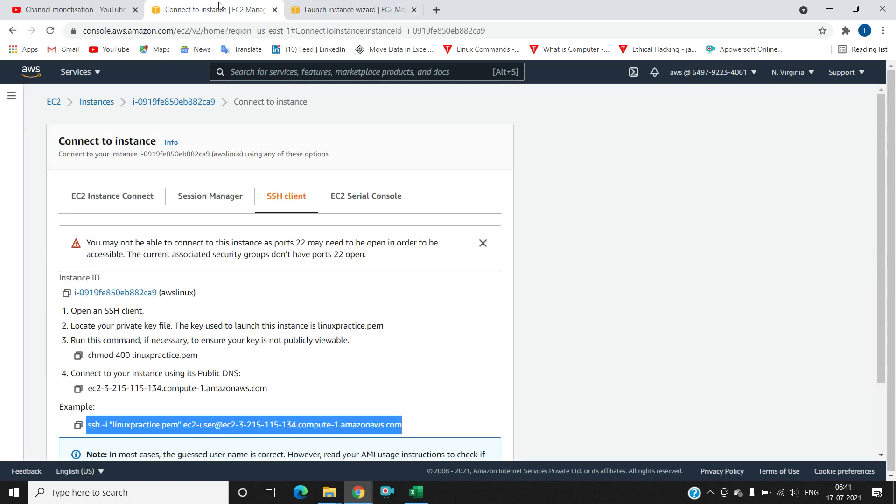
drag(260, 427, 278, 427)
triple_click(264, 432)
key(ctrl+c)
- Open Git Bash in the Desktop folder, maximize its window and enlarge the terminal text
click(893, 492)
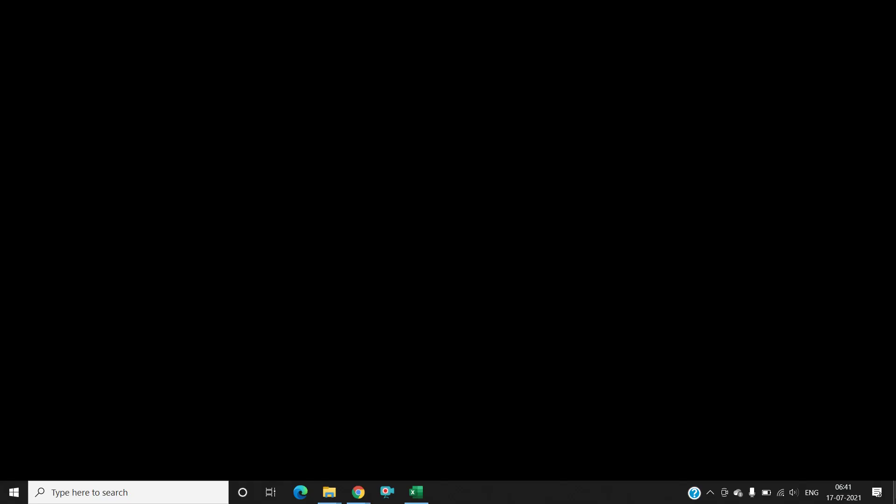
right_click(221, 140)
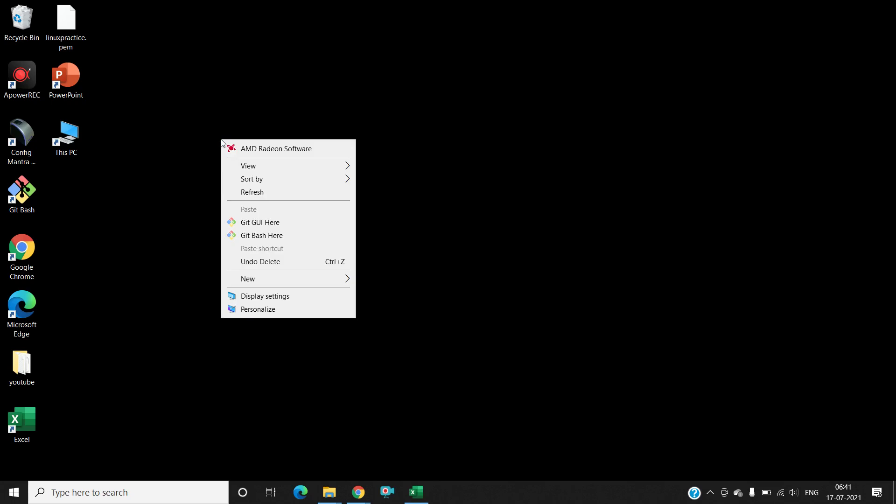
click(282, 241)
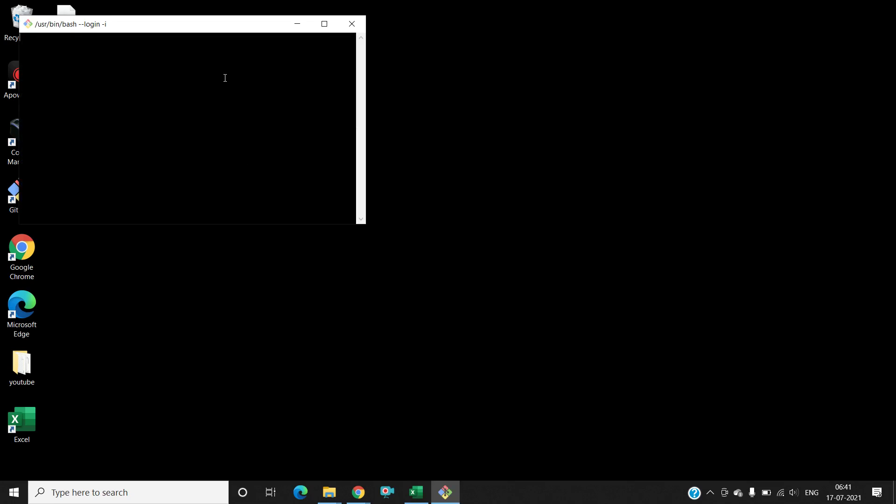
click(325, 24)
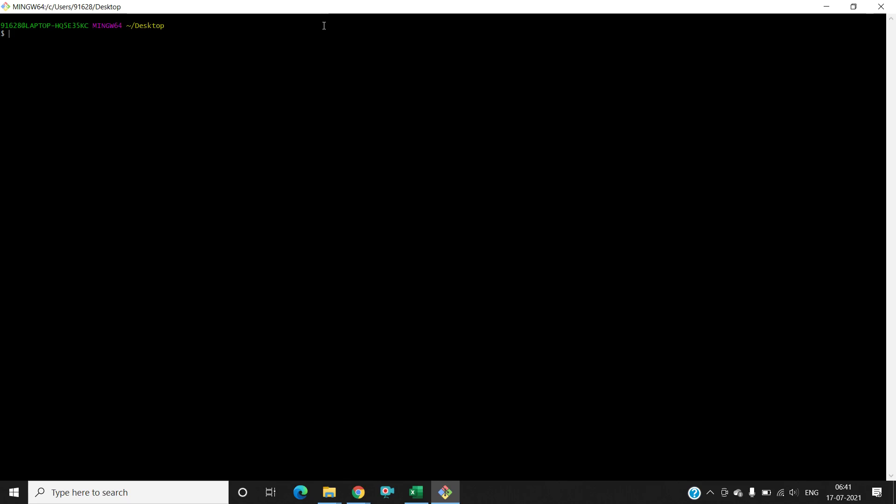
scroll(324, 26, up, 4)
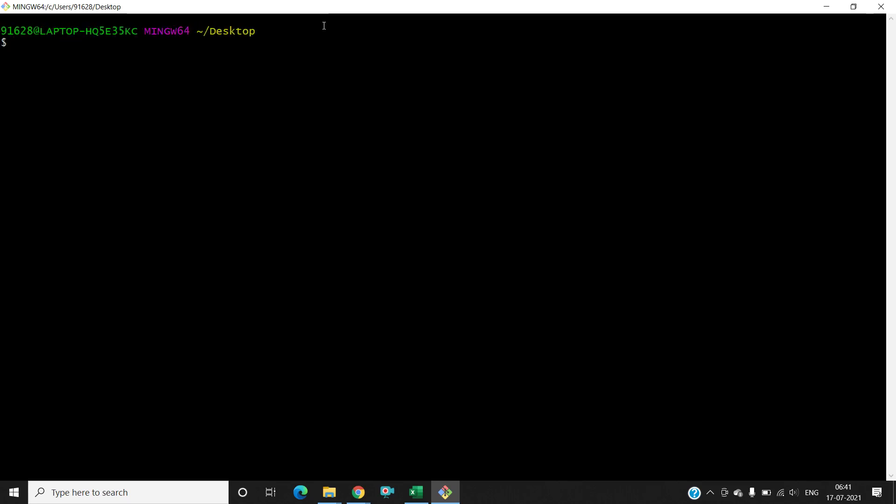
scroll(199, 59, up, 1)
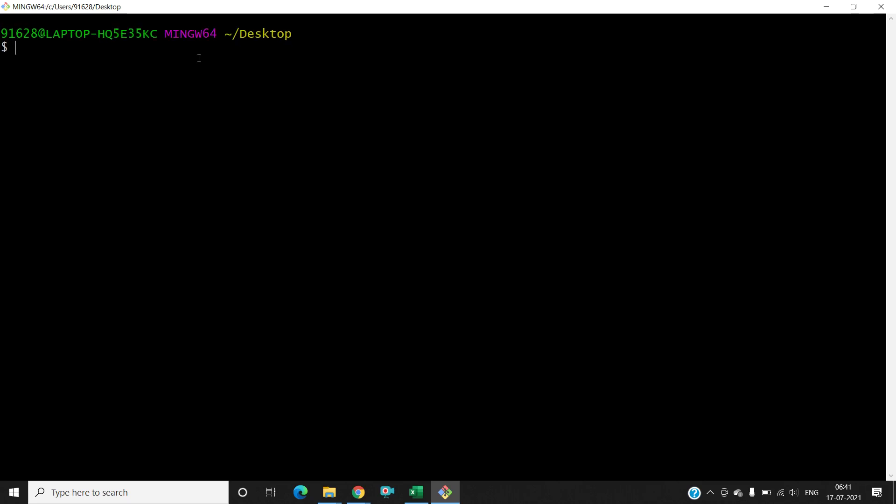
right_click(149, 65)
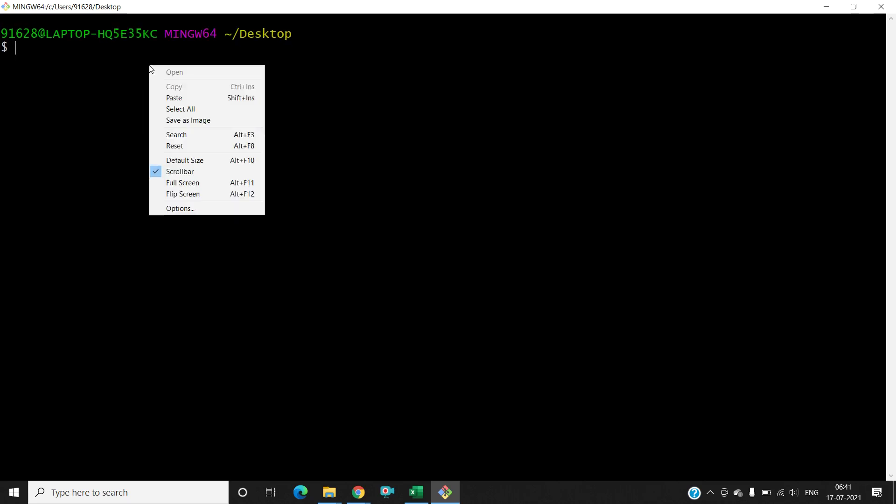
click(175, 98)
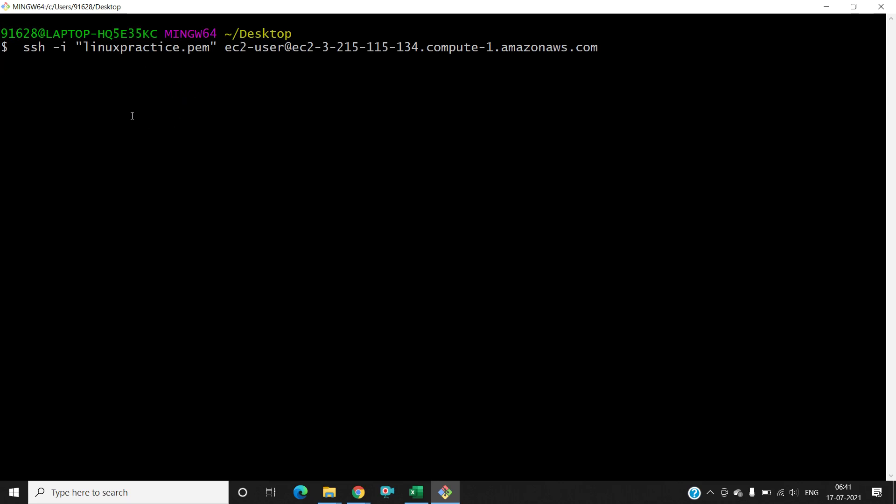
key(Return)
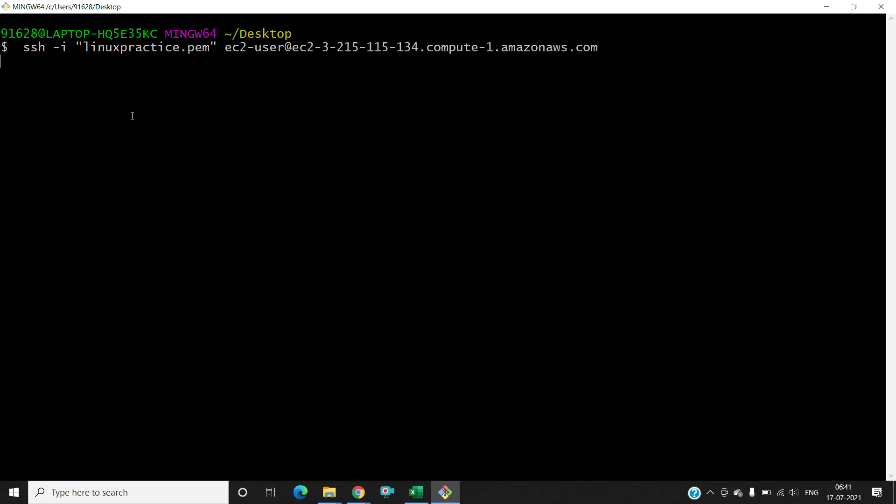
key(Return)
key(Return)
key(Return)
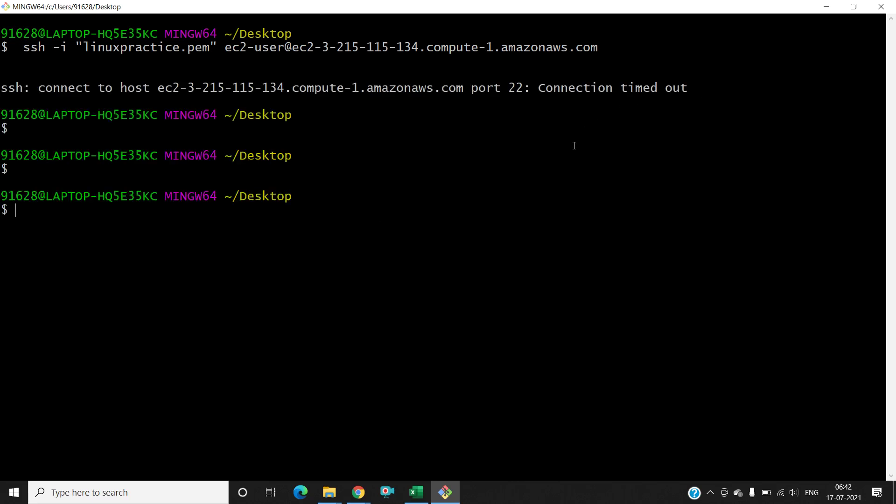
- Switch back to Chrome, dismiss the port 22 warning on the connect page, and return to the instances list
click(359, 493)
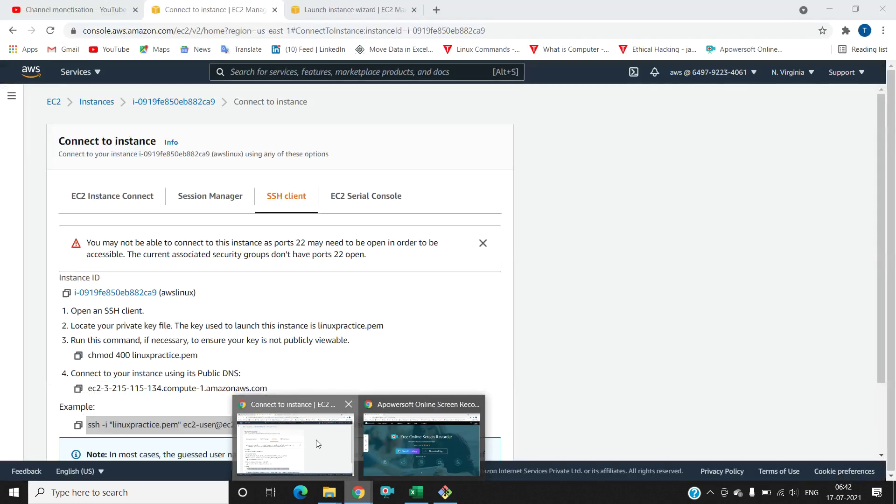
click(317, 443)
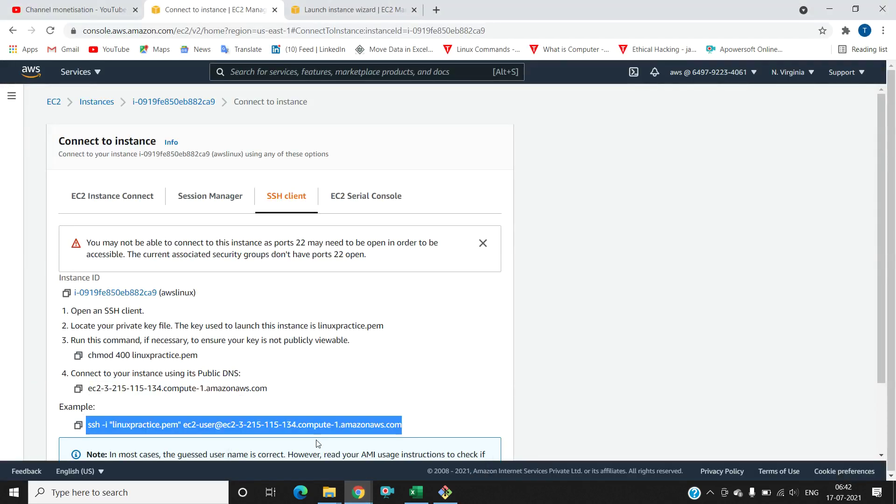
click(484, 244)
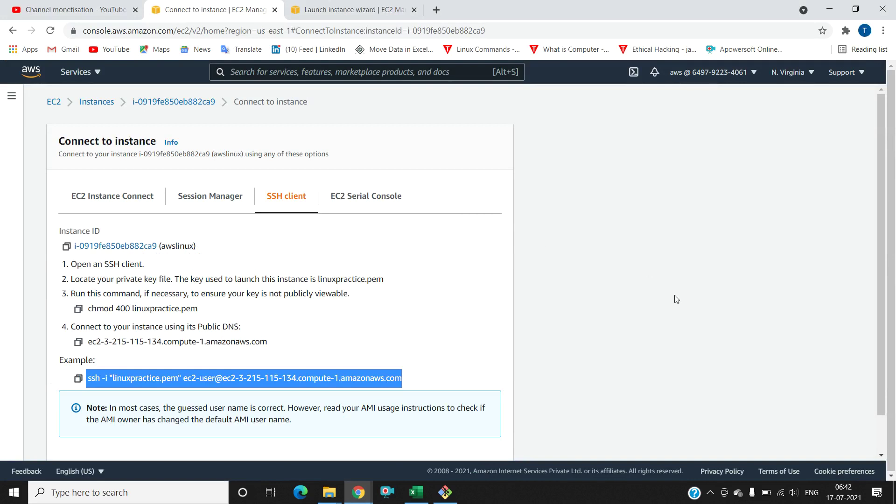
click(98, 103)
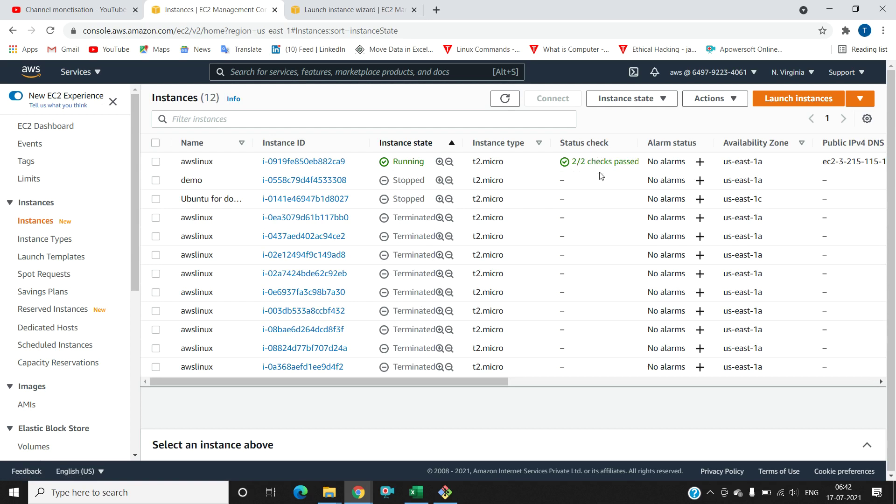
- Select the running awslinux instance and examine its status checks, security groups and inbound rules in the details pane
click(156, 162)
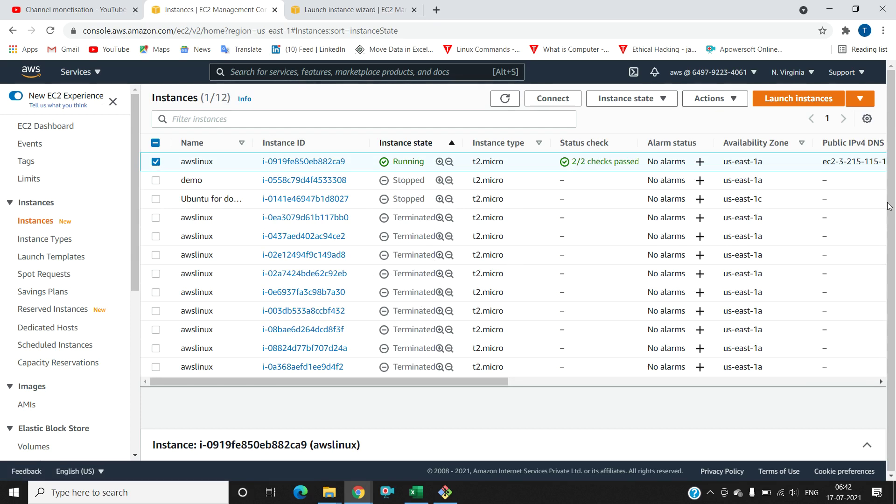
scroll(894, 204, down, 1)
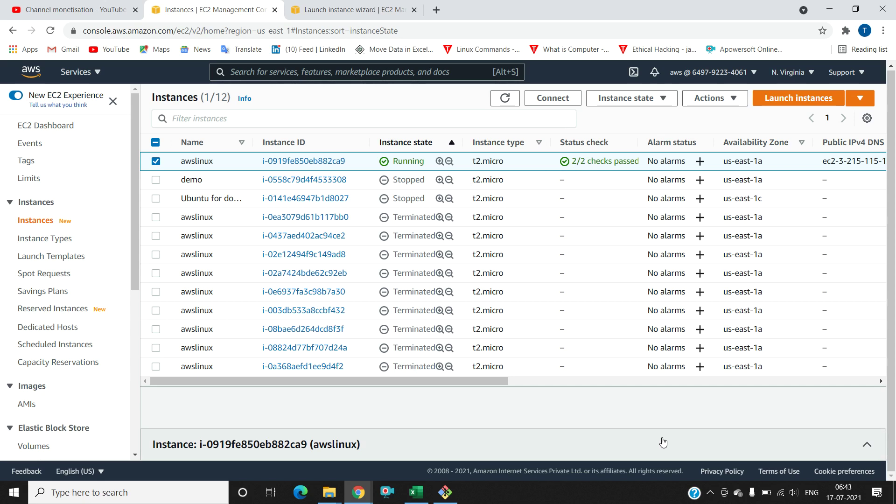
click(866, 446)
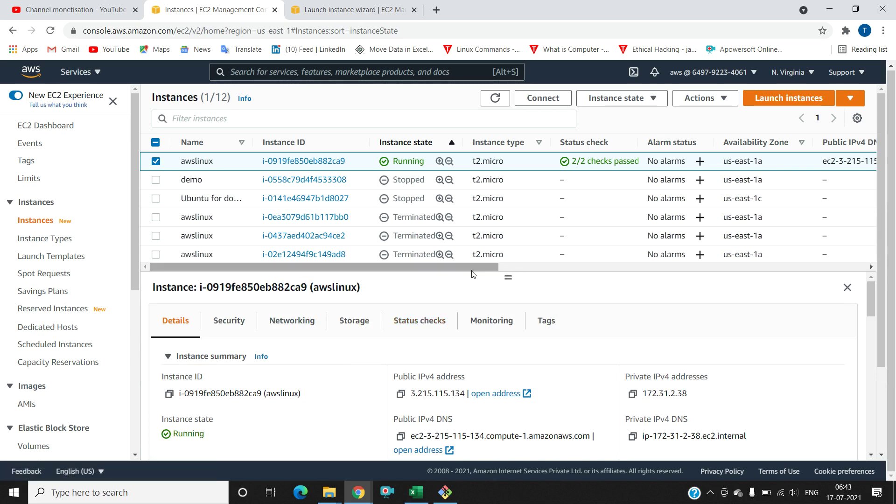
click(410, 336)
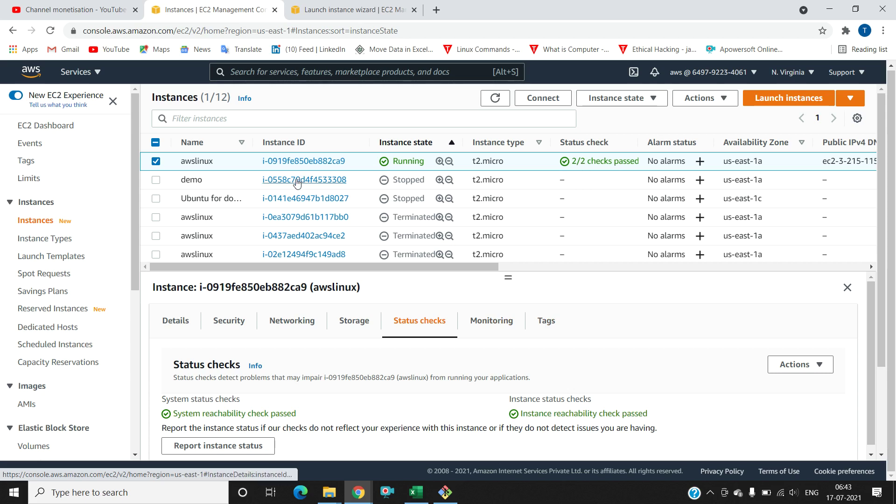
click(233, 324)
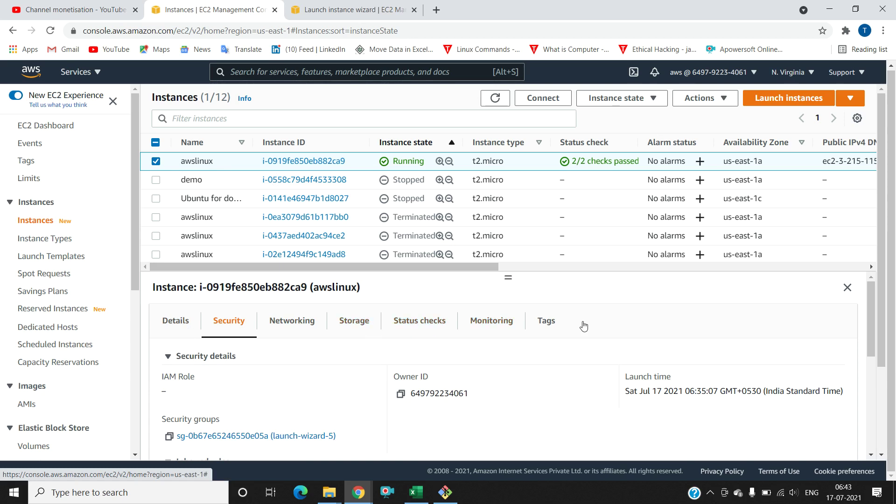
drag(872, 309, 871, 338)
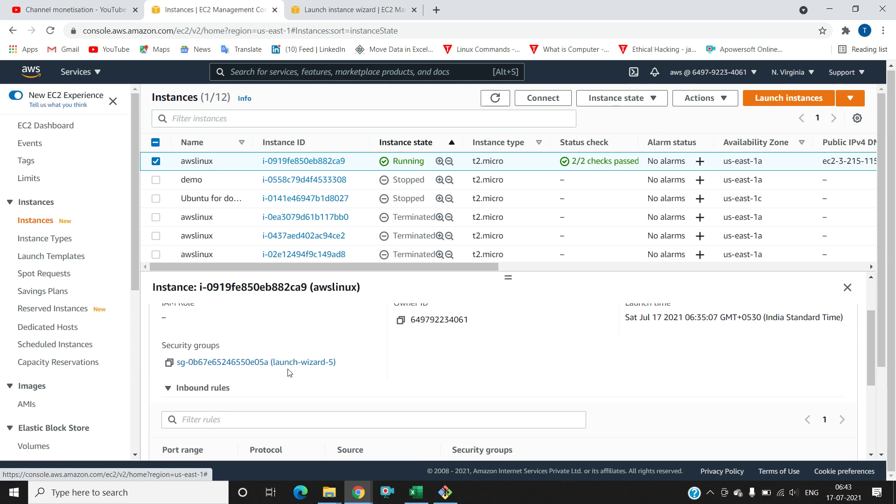
- Open the running instance's launch-wizard-5 security group and start editing its inbound rules
click(242, 367)
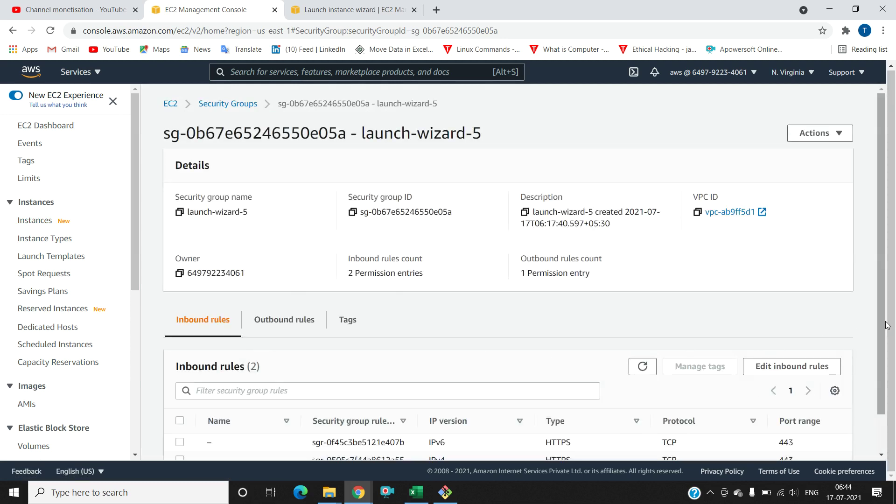
drag(881, 330, 881, 361)
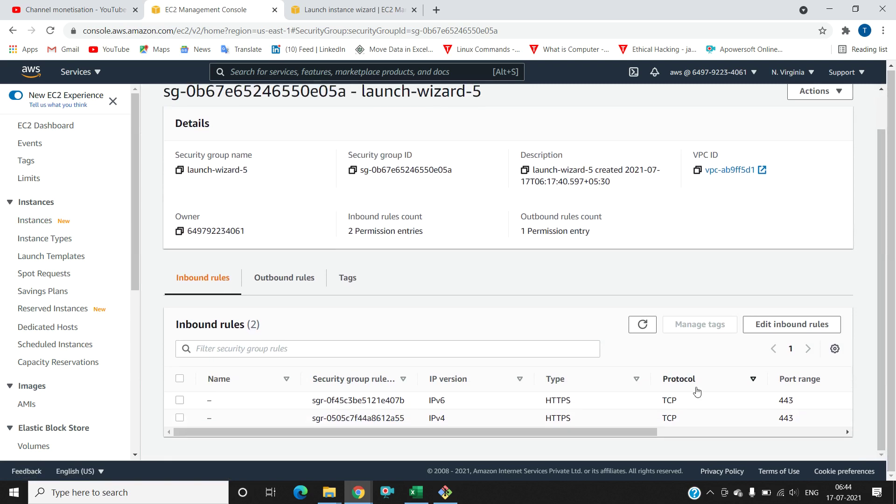
click(819, 333)
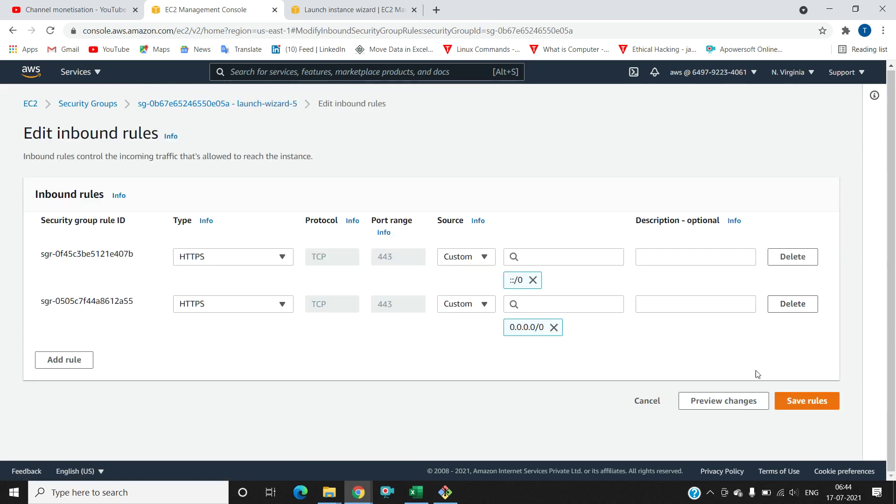
- Add a new inbound rule of type SSH below the two HTTPS rules
click(84, 362)
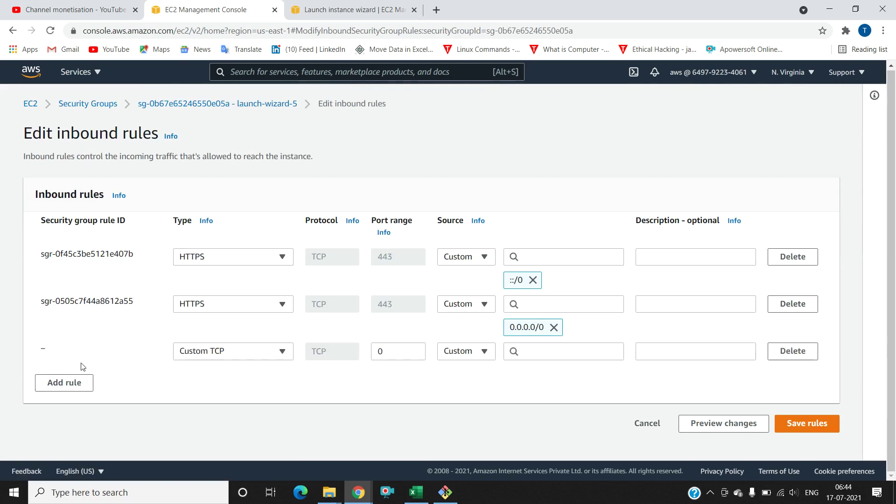
click(273, 354)
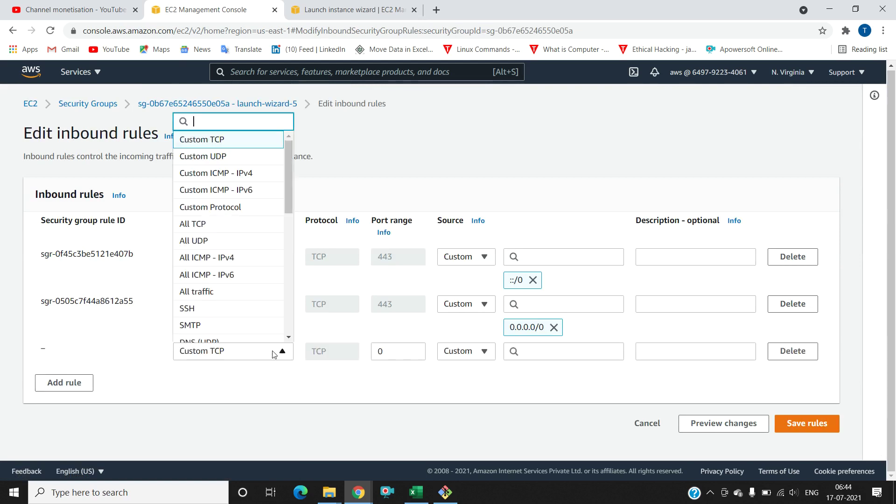
click(221, 310)
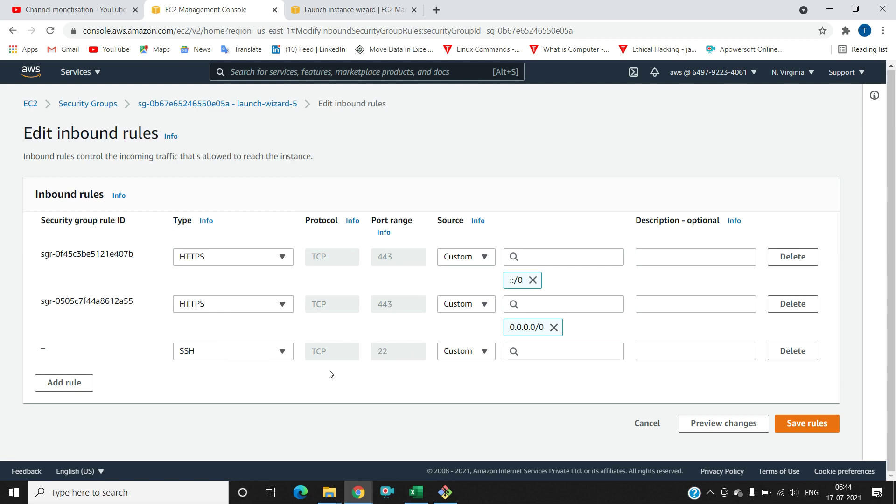
- Add trial inbound rules of types MSSQL and MYSQL/Aurora below the SSH rule, and delete both of them
click(75, 382)
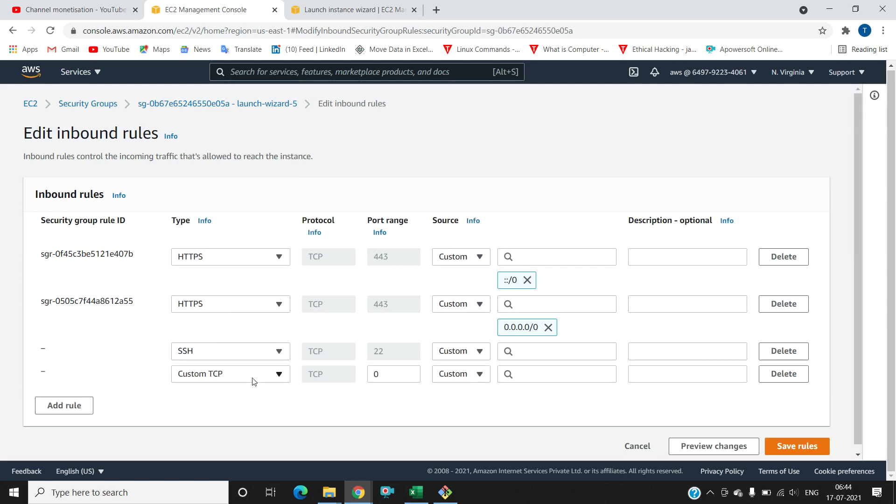
click(253, 382)
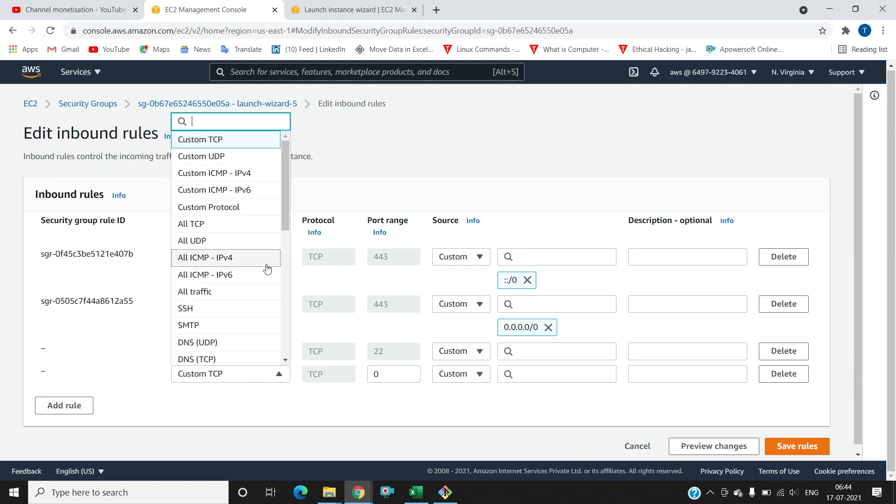
scroll(287, 243, down, 2)
scroll(287, 244, down, 2)
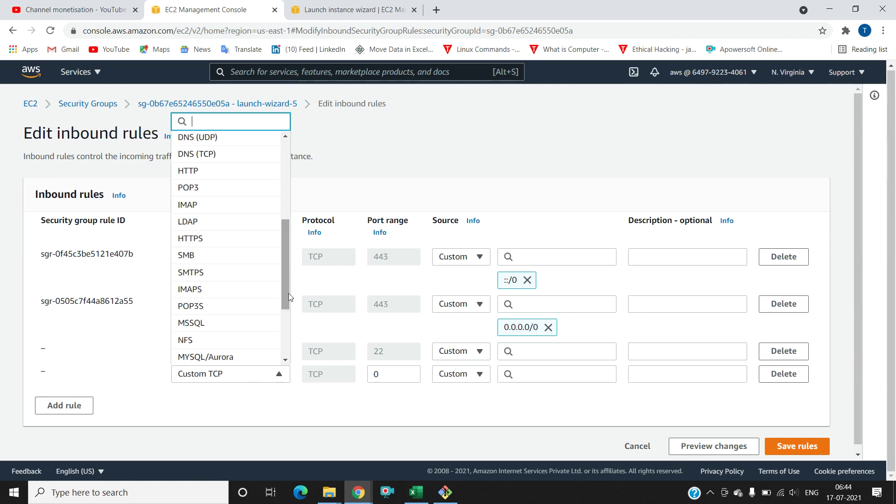
click(246, 326)
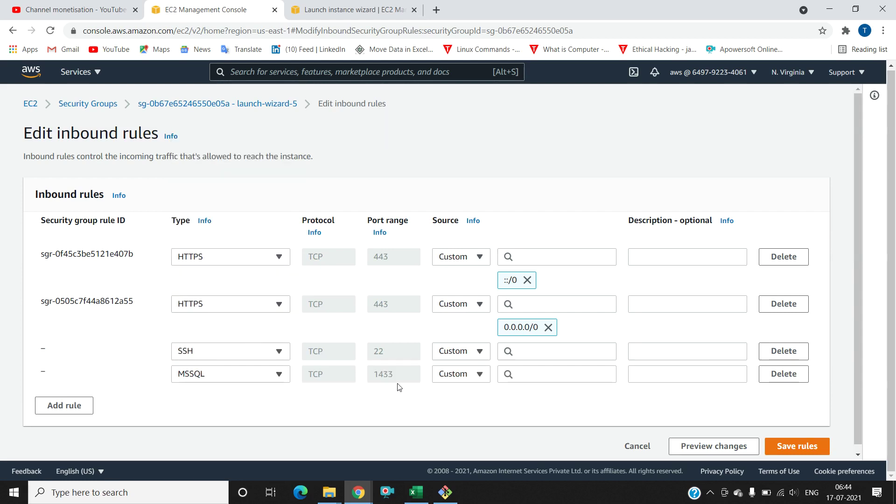
click(70, 405)
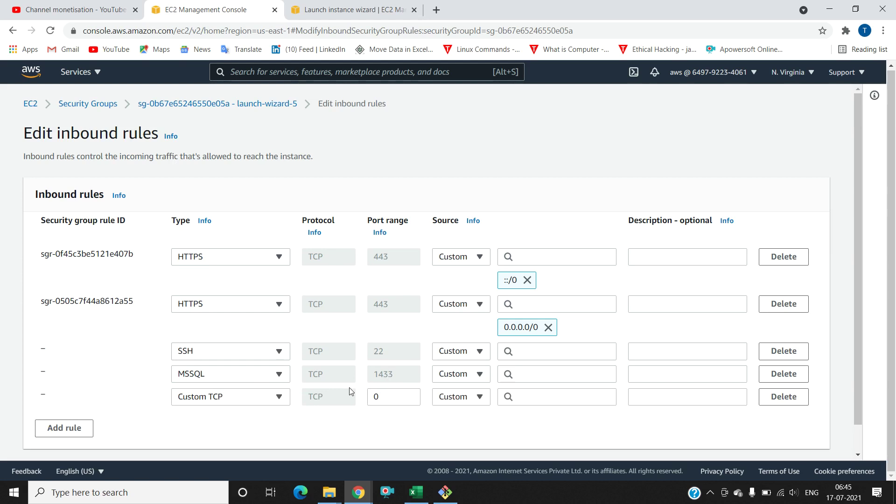
click(270, 402)
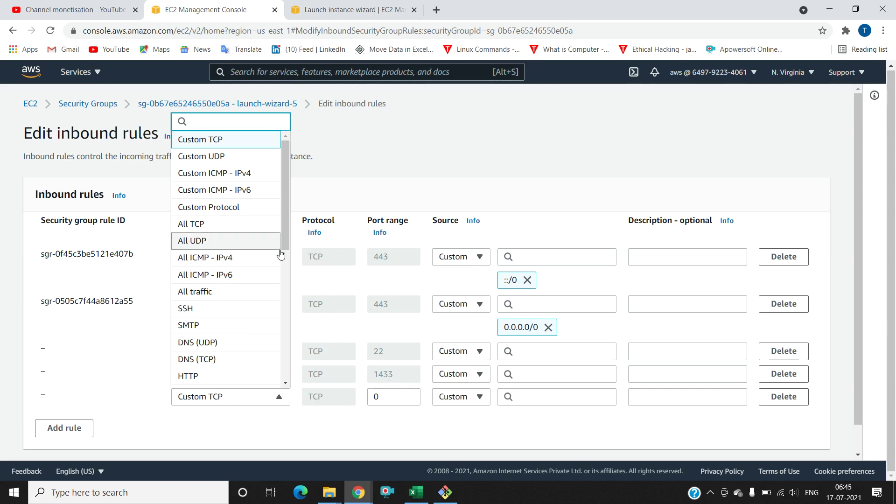
click(286, 264)
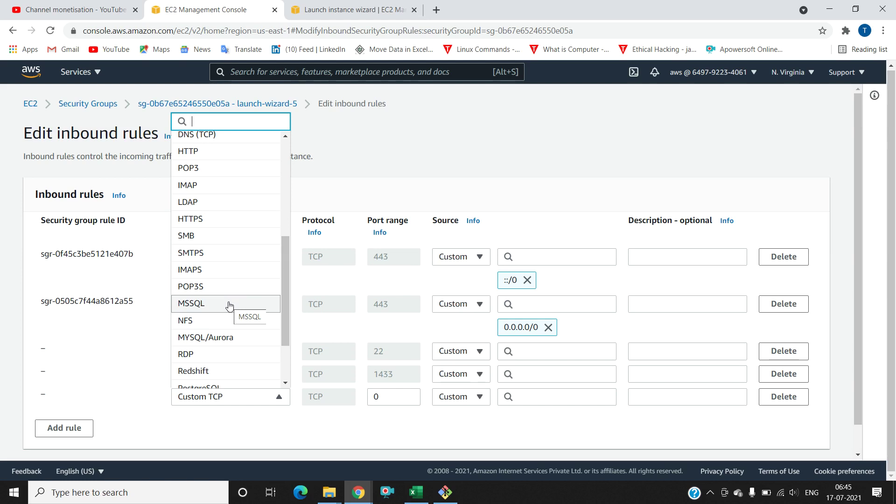
click(224, 342)
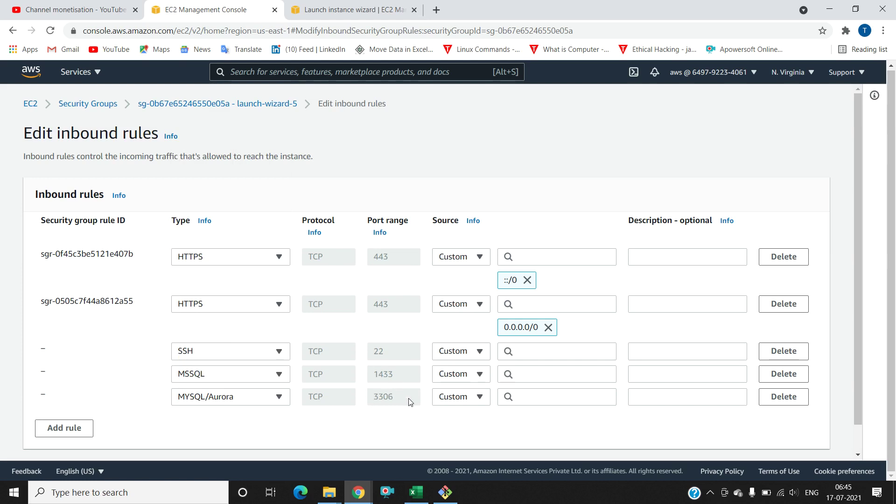
click(776, 397)
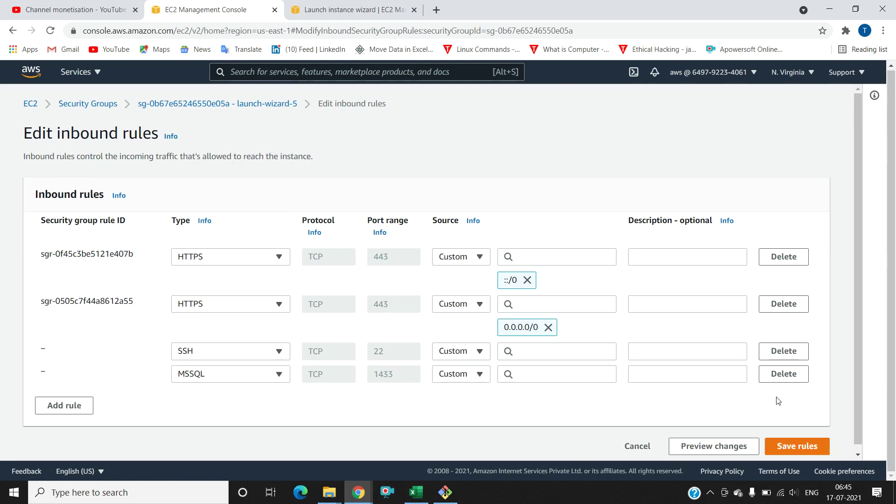
click(784, 374)
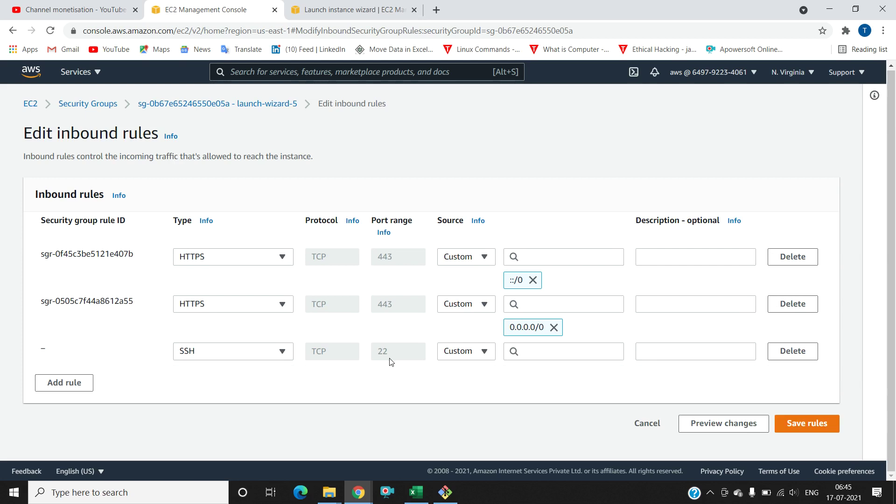
- Set the SSH rule's source to 0.0.0.0/0, check the other source options, and delete that rule
click(489, 352)
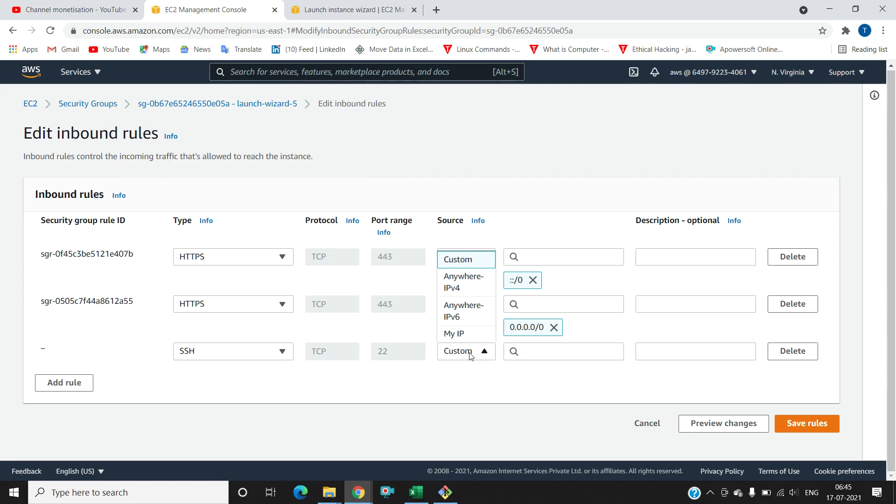
click(402, 371)
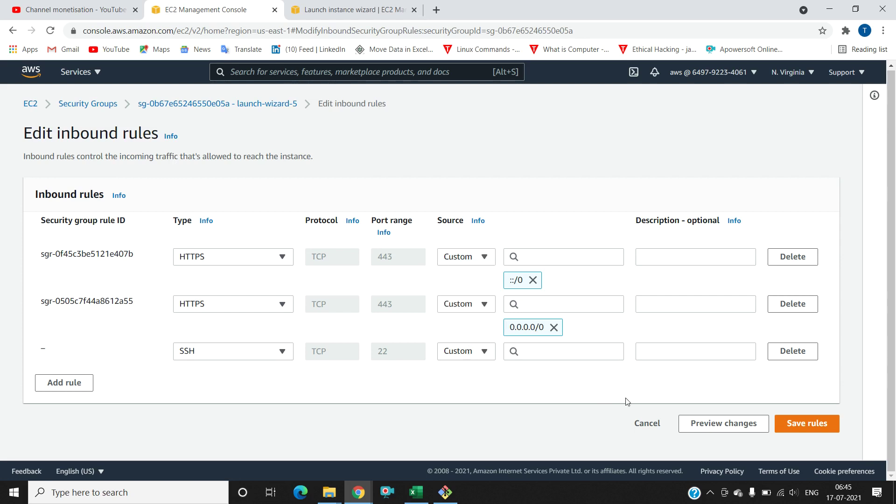
click(811, 425)
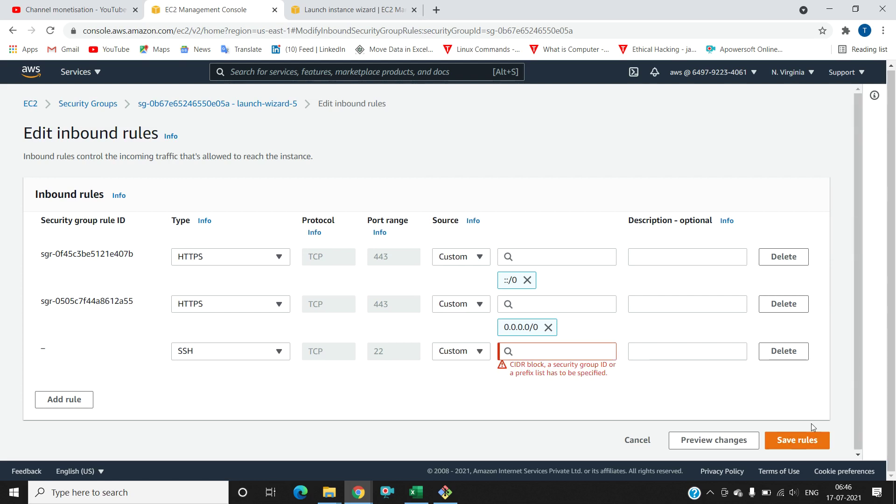
click(553, 355)
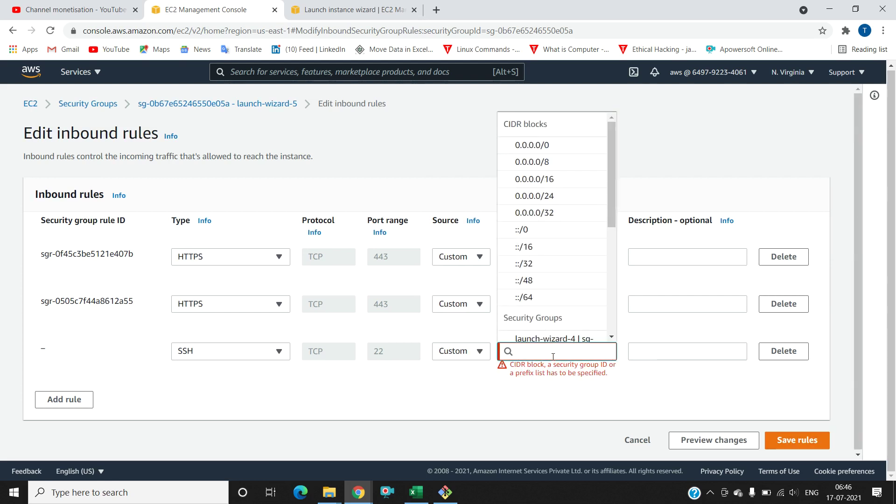
click(551, 150)
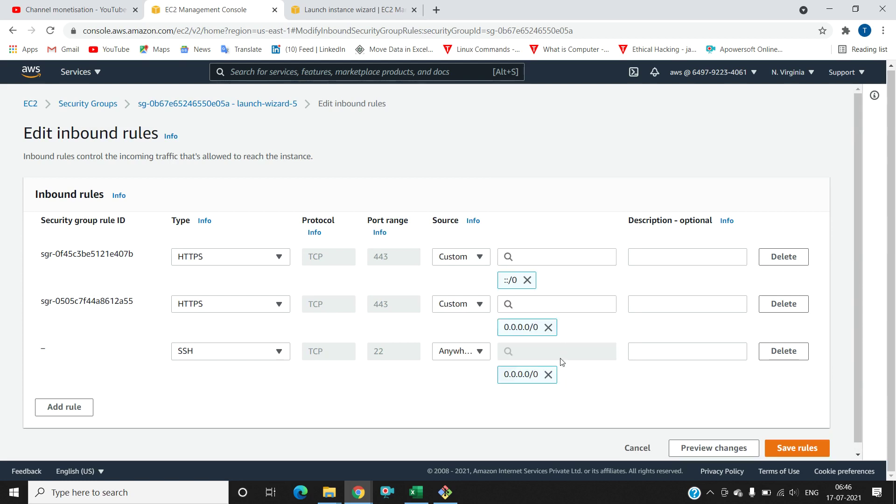
click(464, 352)
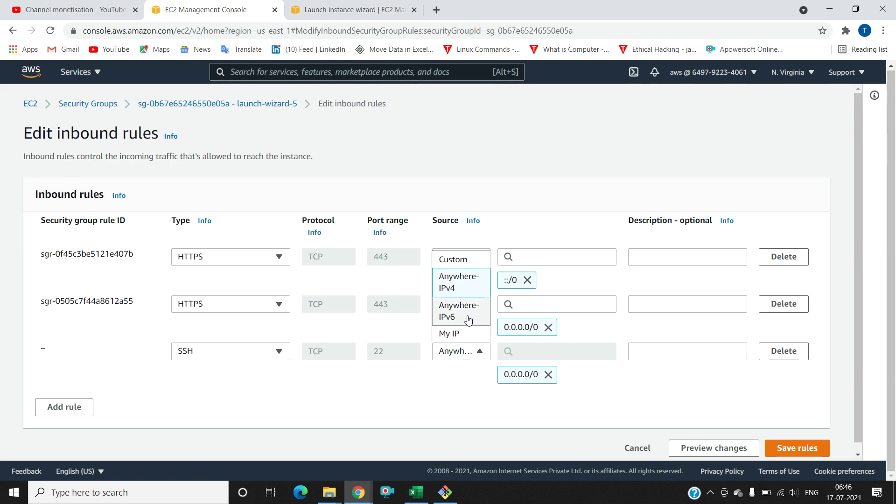
click(434, 387)
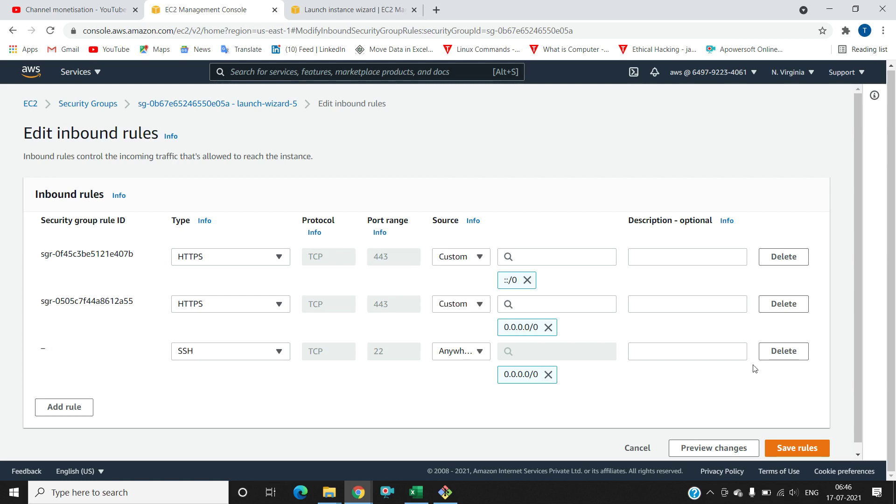
click(804, 354)
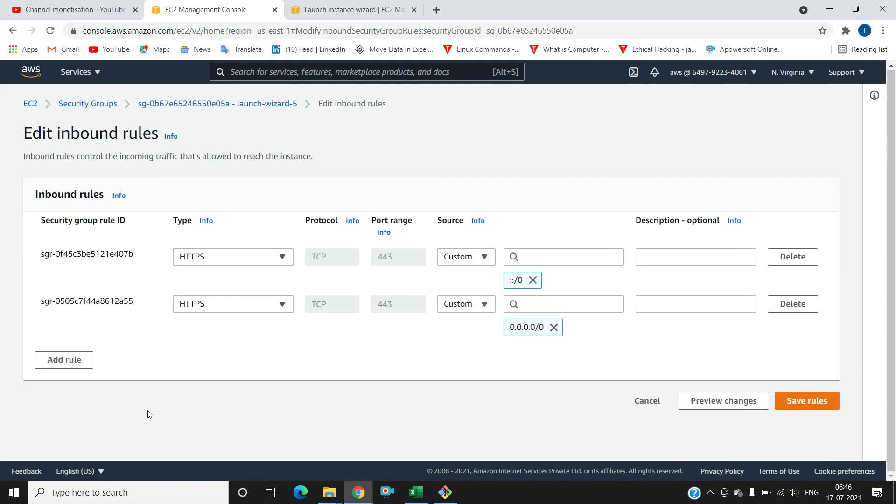
- Add an inbound rule of type SSH with source 0.0.0.0/0 and save the security group's rules
click(71, 360)
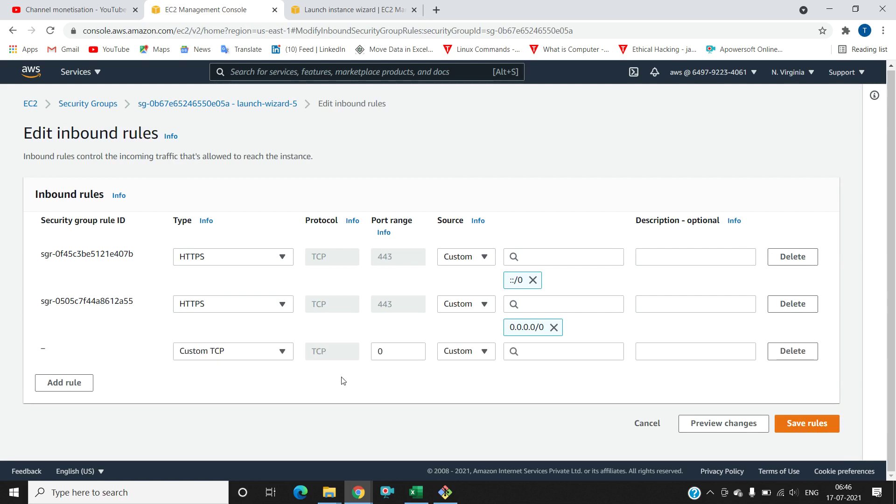
click(259, 347)
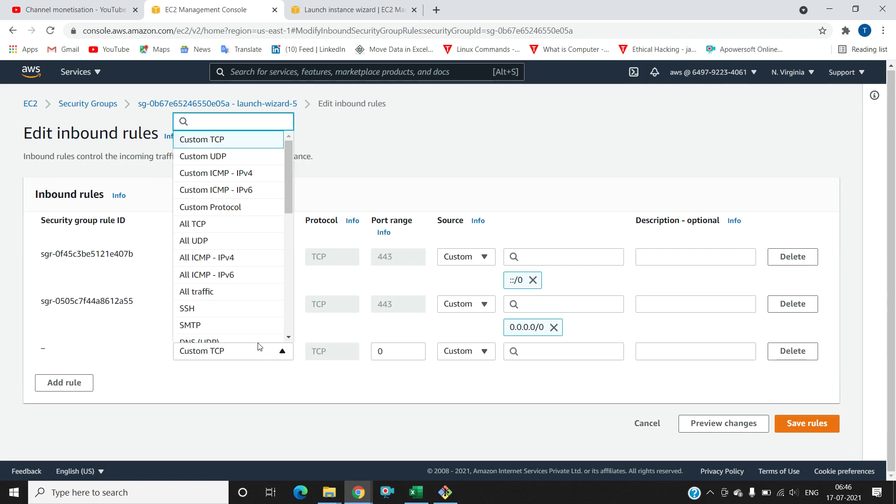
click(236, 308)
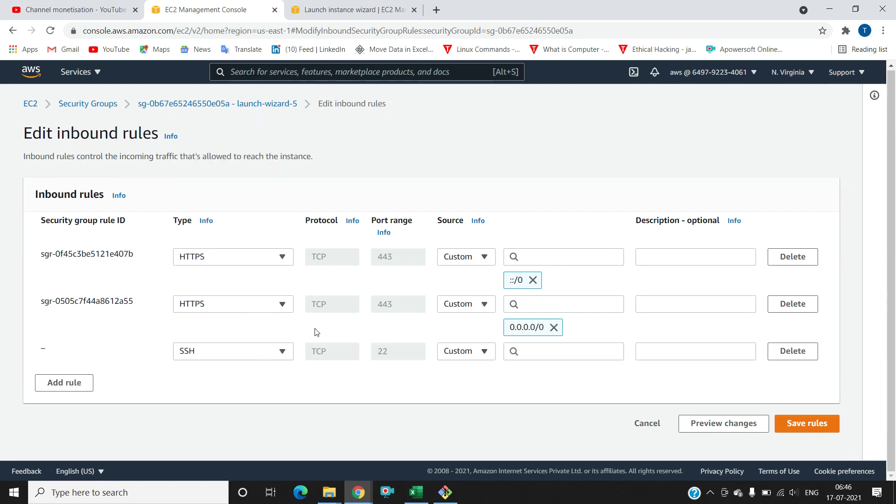
click(813, 426)
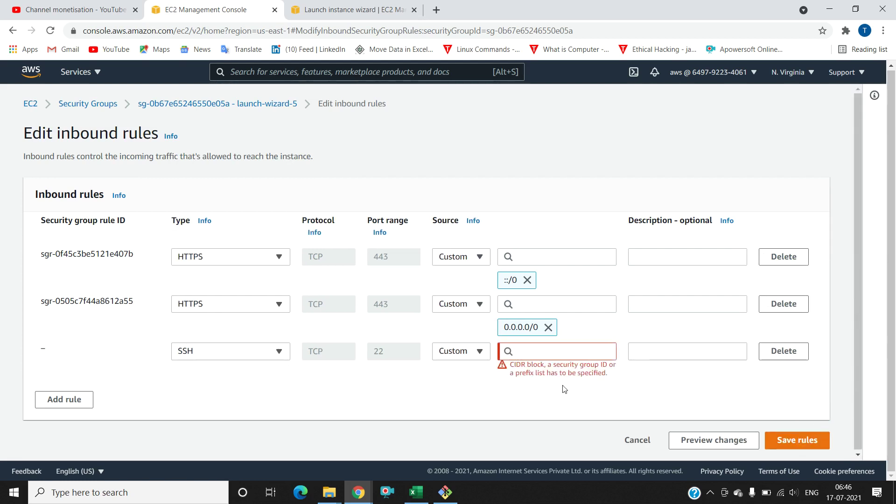
click(568, 352)
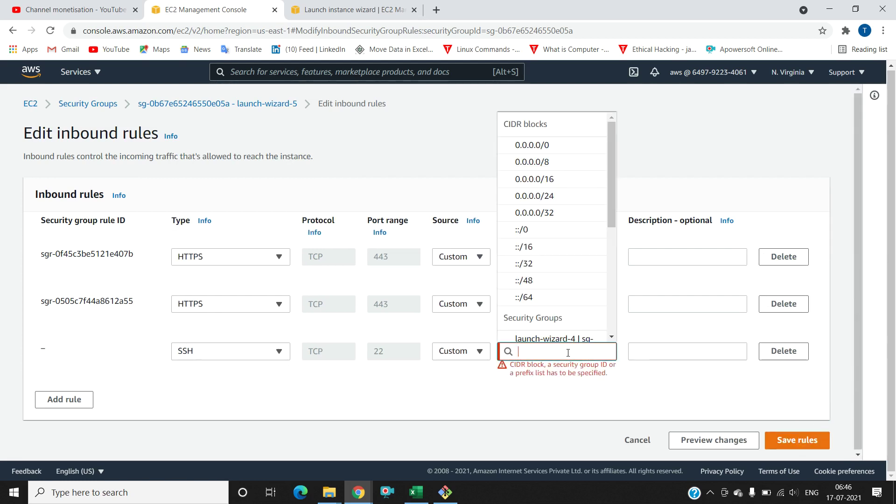
click(546, 153)
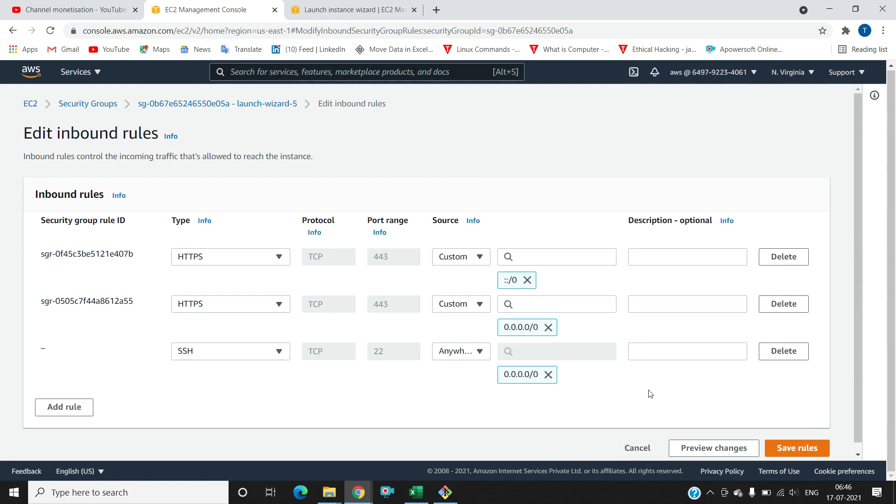
click(818, 453)
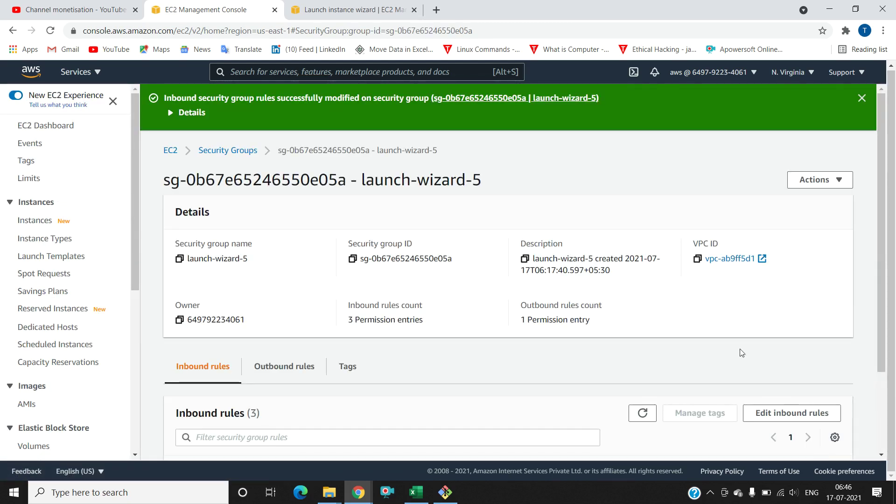
- Check the saved inbound rules of launch-wizard-5, and return to the instances list with the running awslinux instance deselected
click(862, 99)
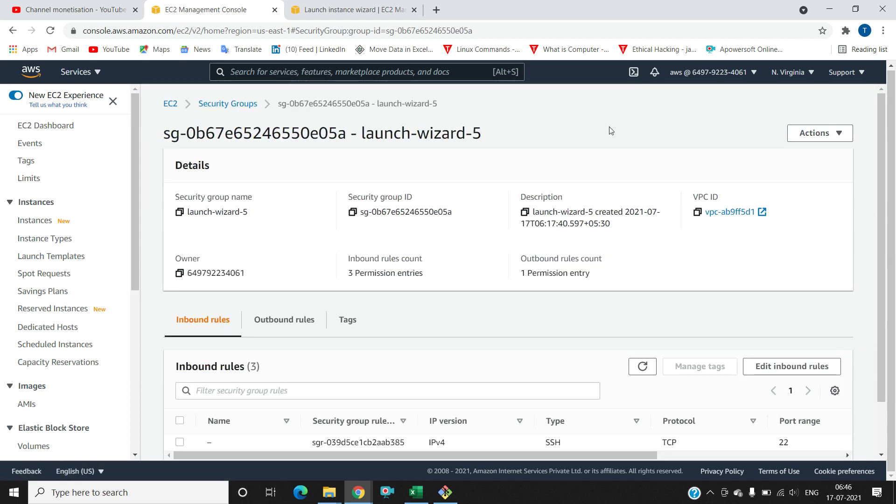
click(885, 431)
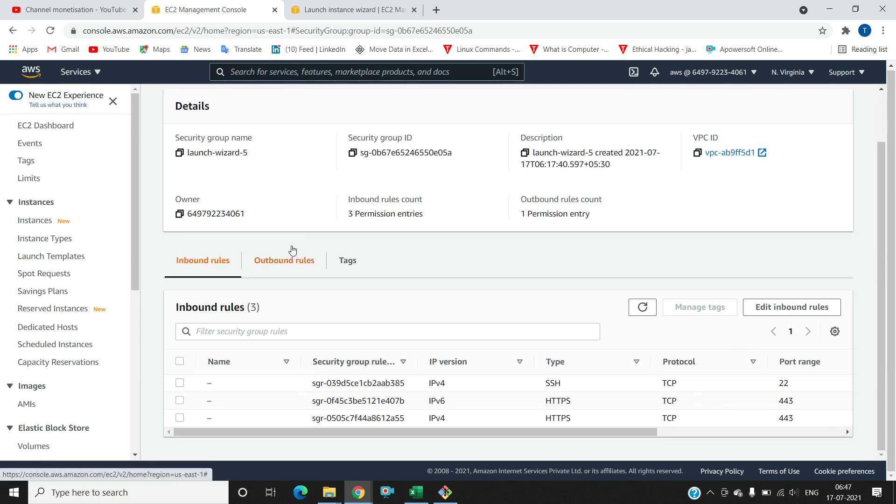
click(39, 225)
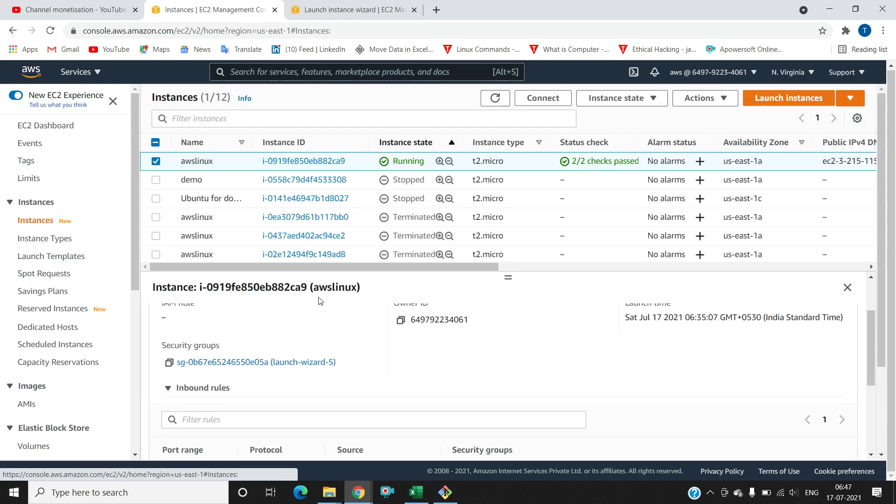
click(156, 162)
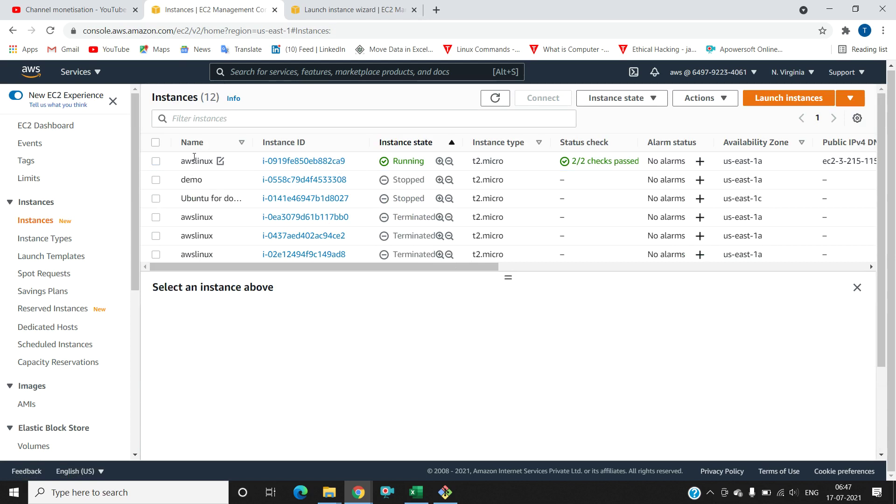
- Select the awslinux, demo and Ubuntu for docker practice instances together, try out selection combinations, and clear the whole selection
click(194, 162)
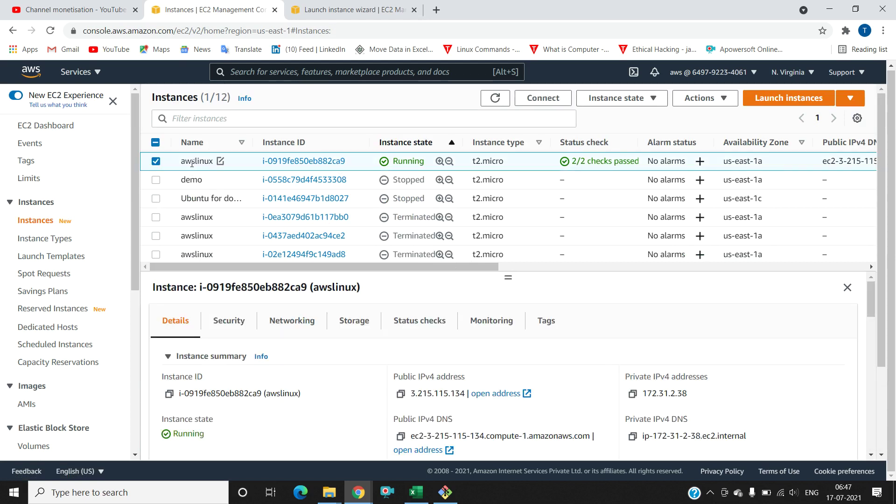
click(158, 181)
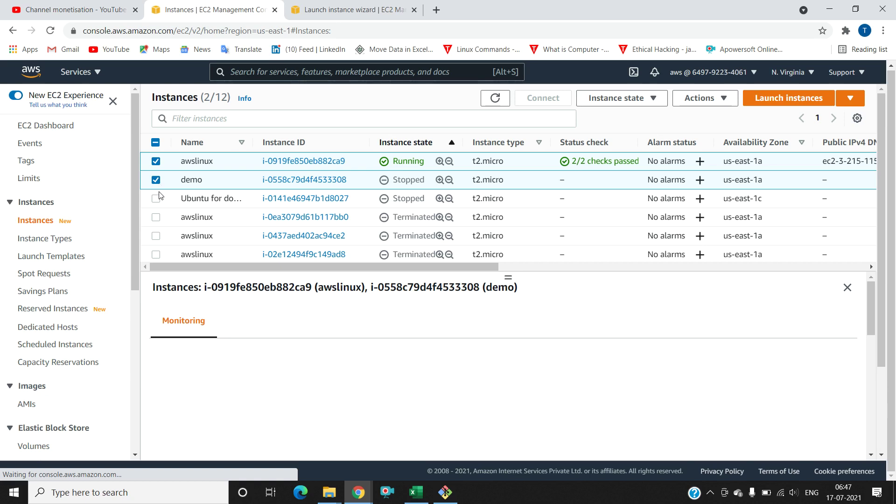
click(158, 198)
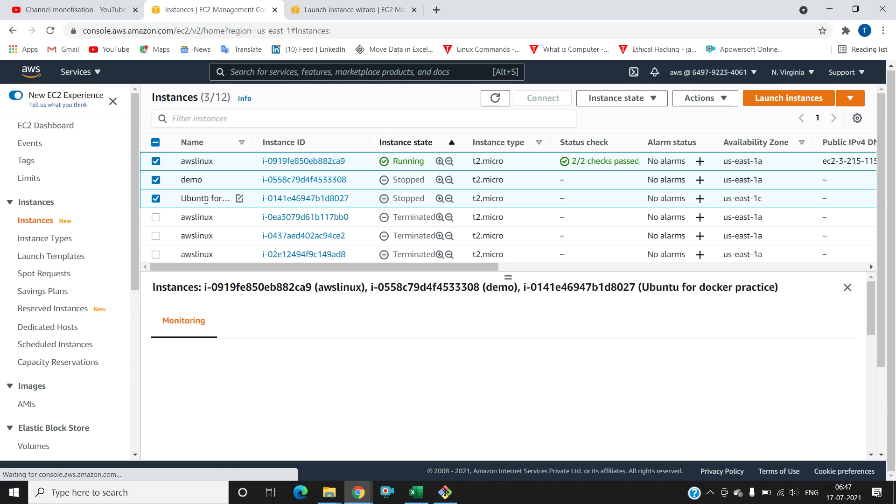
click(156, 162)
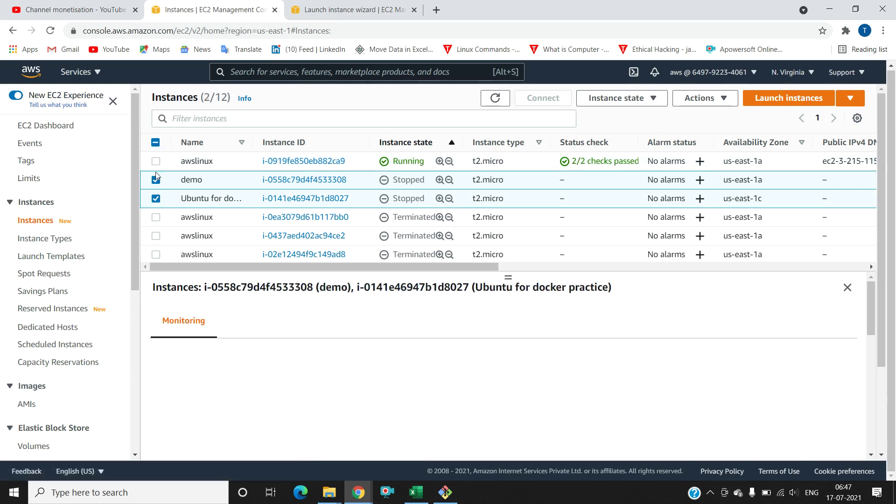
click(156, 180)
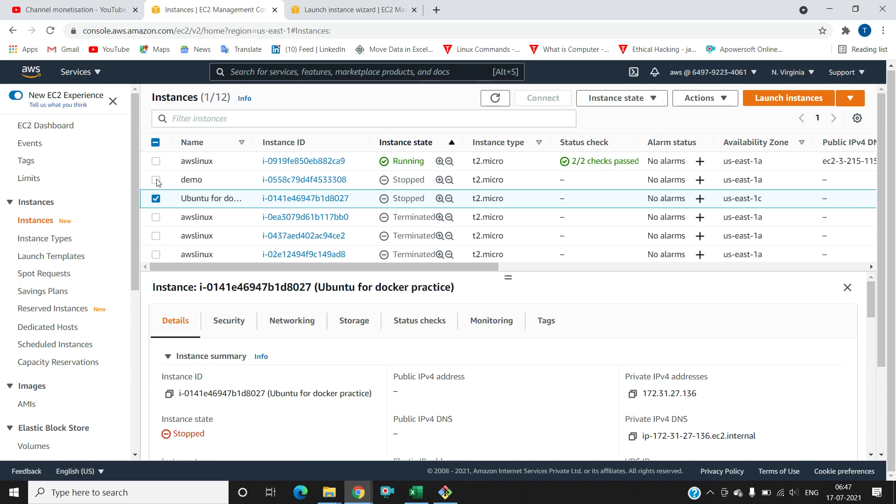
click(157, 181)
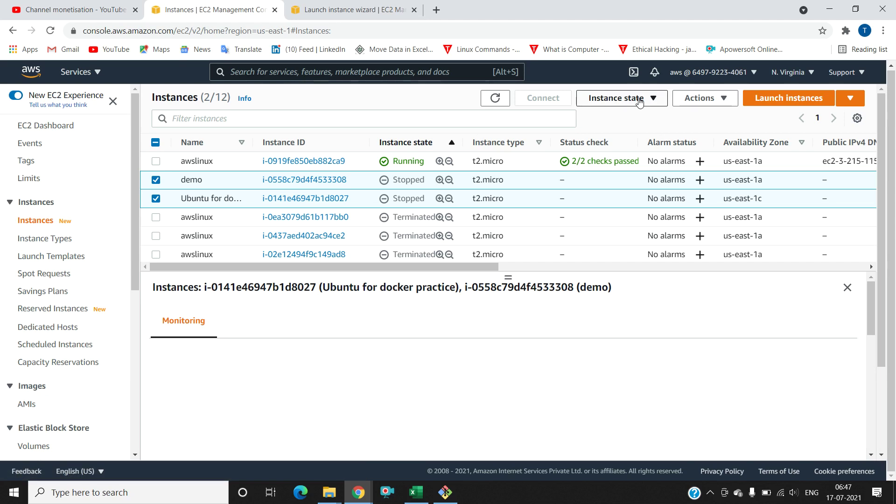
click(156, 180)
click(158, 199)
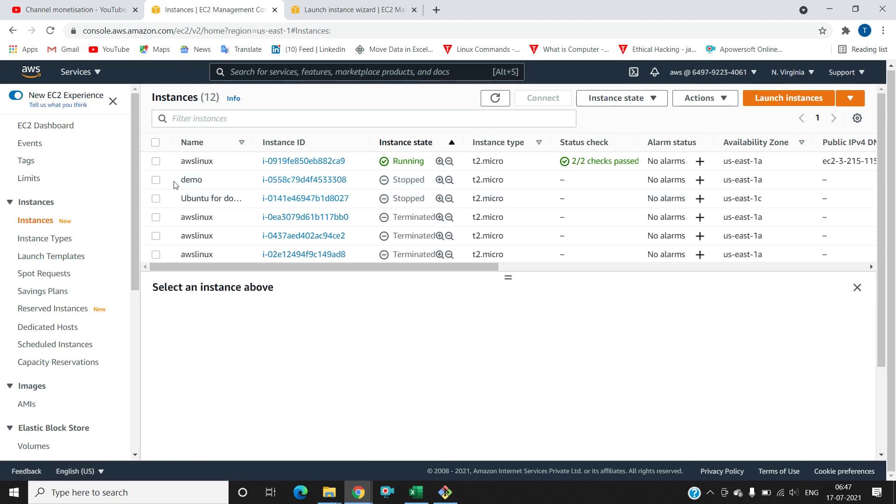
- Connect to the running awslinux instance through EC2 Instance Connect with the user name ec2-user
click(196, 164)
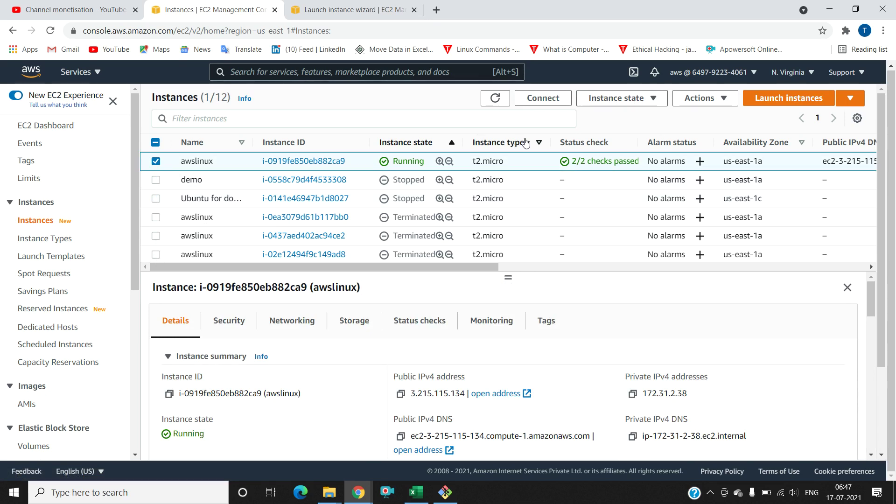
click(554, 99)
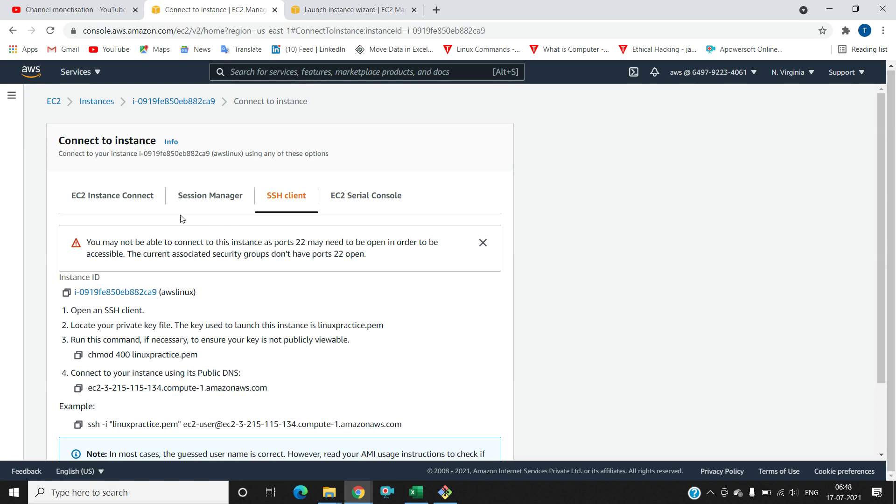
click(122, 198)
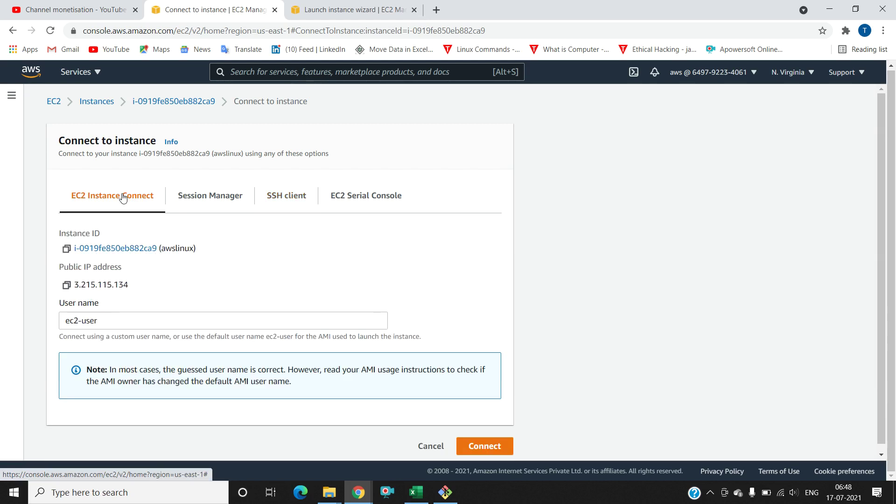
click(490, 444)
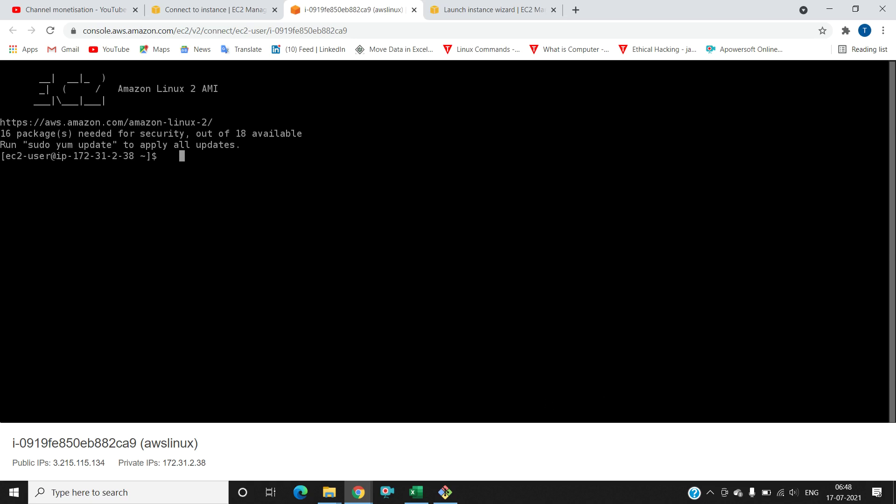
- List the home directory's contents with ls in the instance's terminal, and close that terminal session
text(ls)
key(Return)
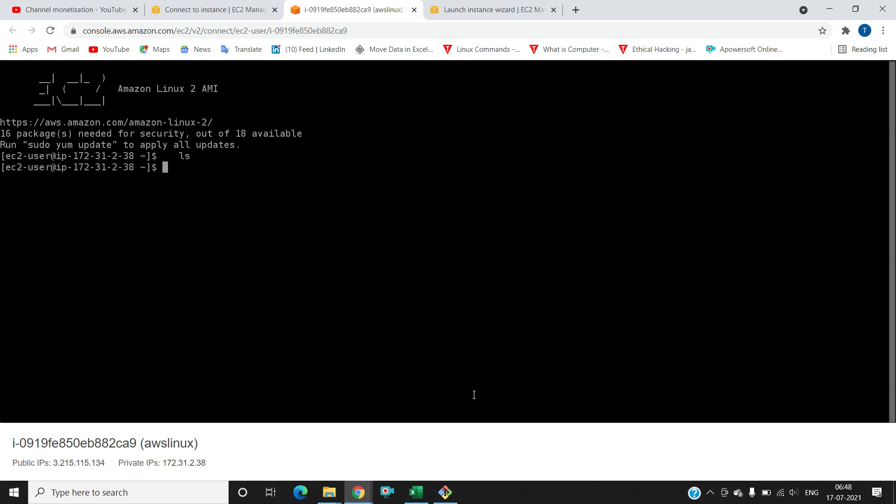
click(414, 10)
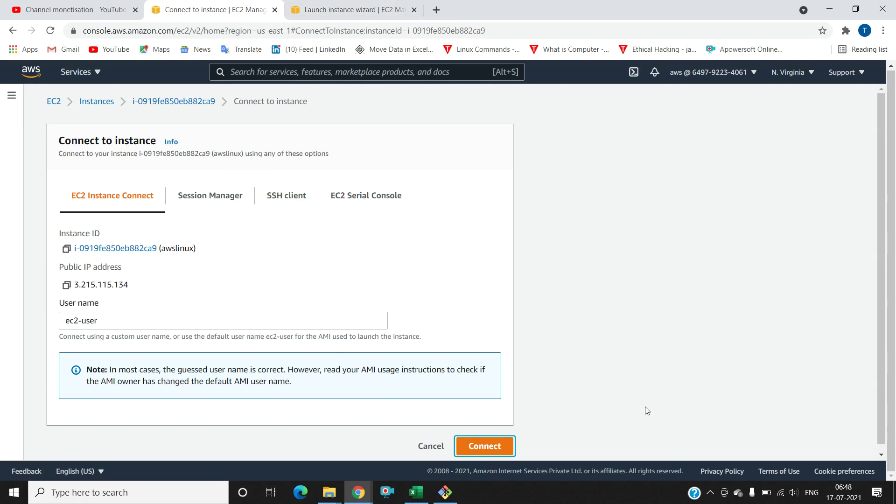
- Connect to awslinux again through EC2 Instance Connect, compare the connection page with the terminal, and return to the terminal session
click(489, 444)
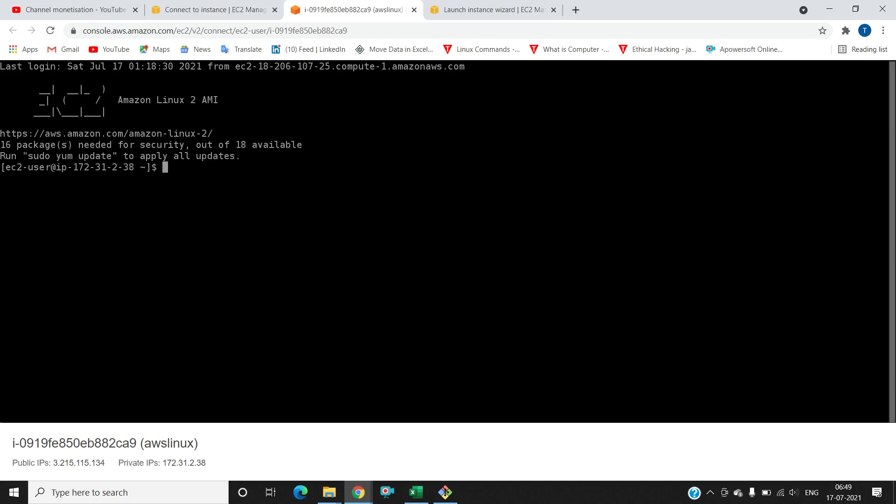
click(198, 19)
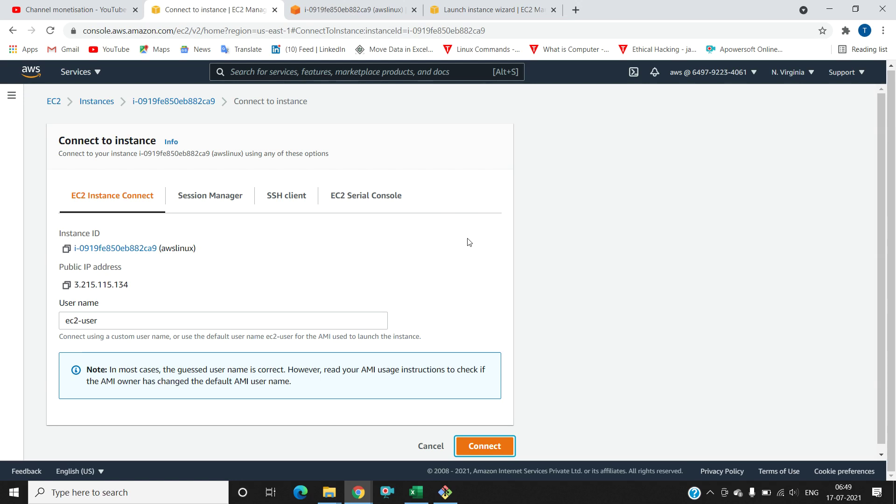
click(353, 10)
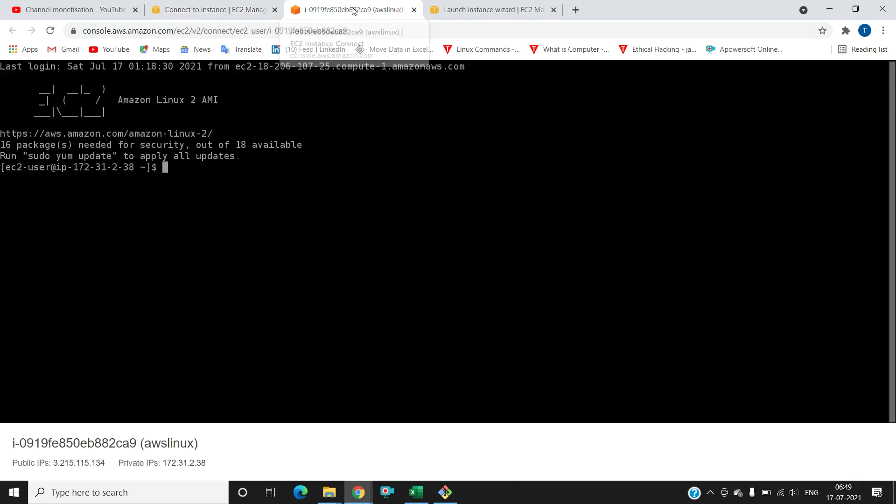
click(228, 10)
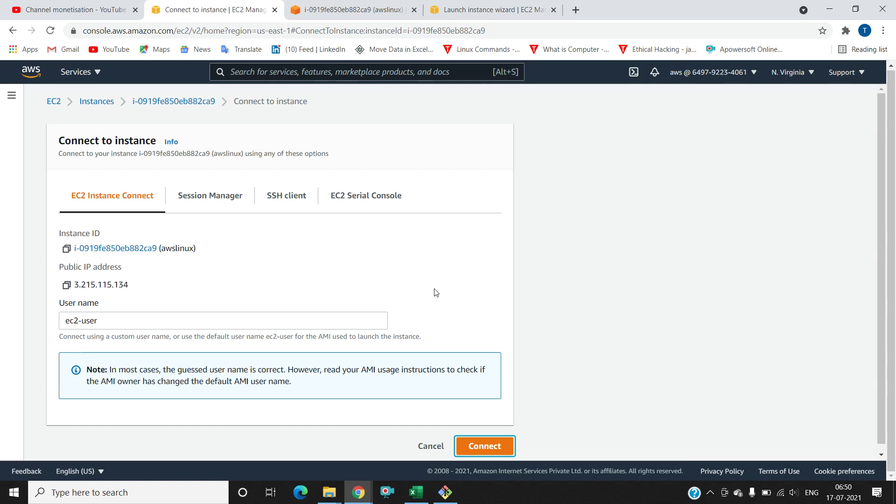
click(368, 7)
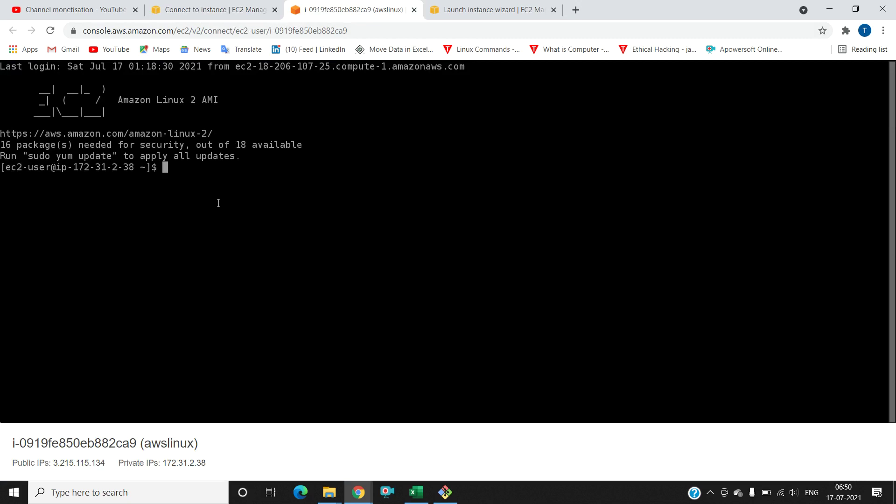
- Print the terminal session's current working directory with pwd
text(l)
key(BackSpace)
text(pwd)
key(Return)
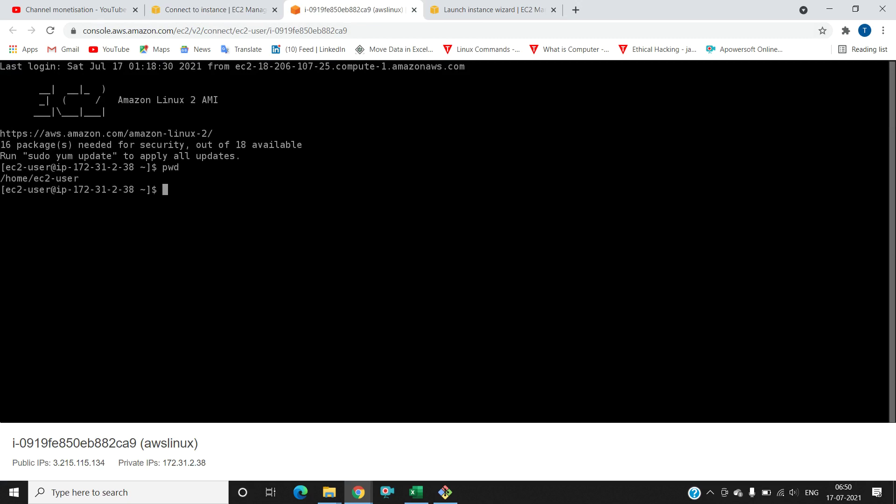
- Move up one directory level with cd .., and check its path with pwd and its contents with ls
text(cd ..)
key(Return)
text(pwd)
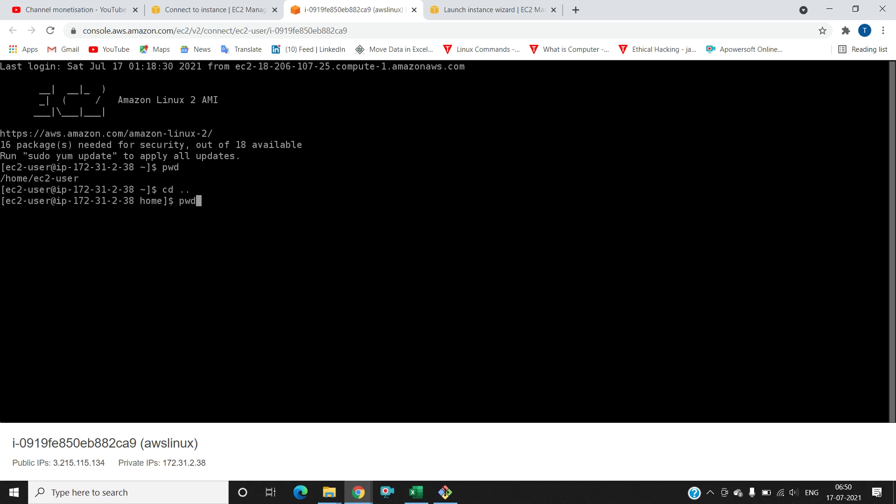
key(Return)
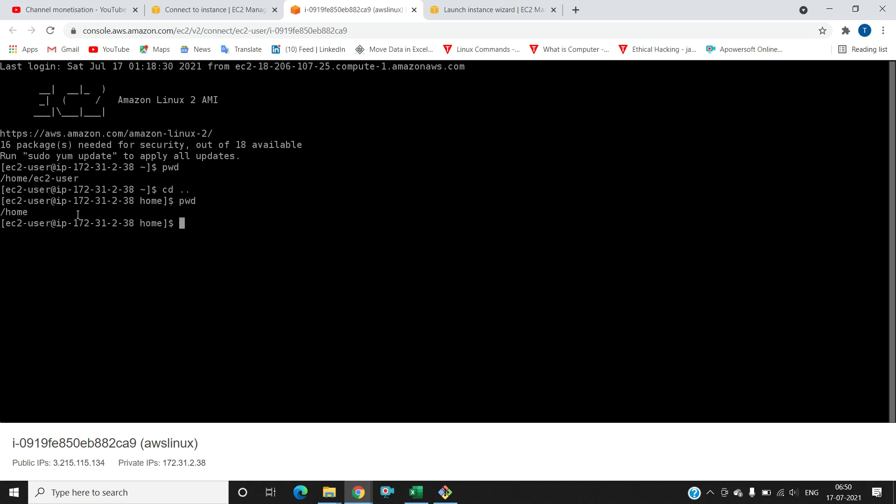
text(ls)
key(Return)
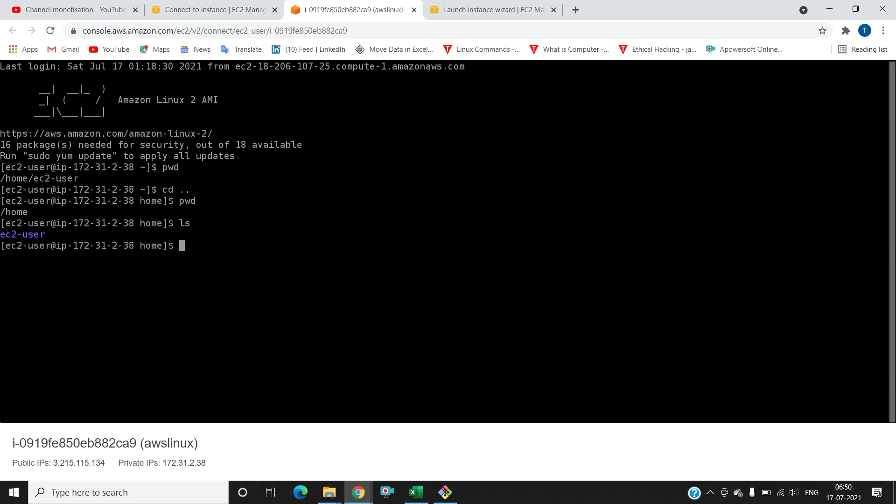
- Begin a mkdir command in the terminal, and create a new folder with the default name in the Desktop's youtube folder in File Explorer
text(mkdir)
click(329, 493)
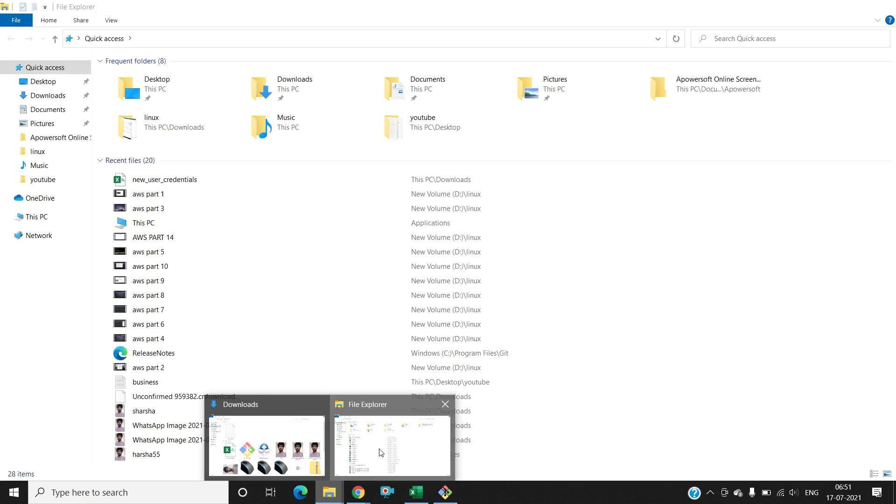
click(381, 450)
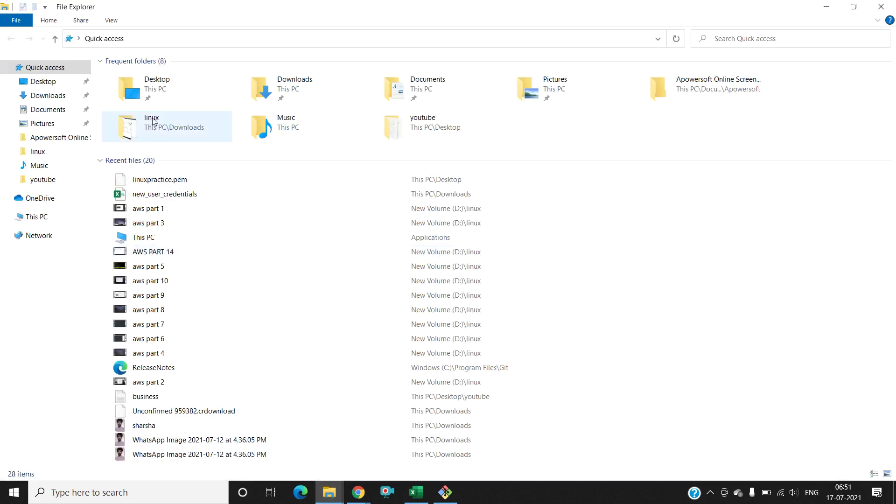
click(58, 97)
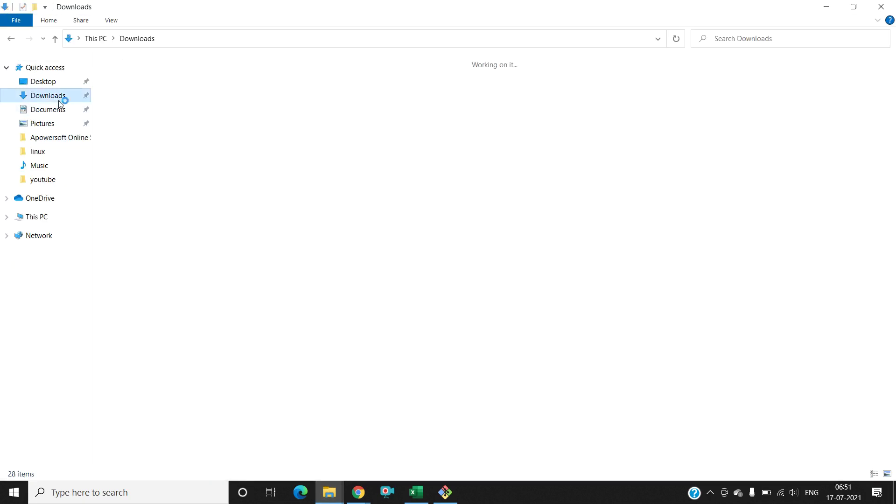
click(47, 166)
click(49, 152)
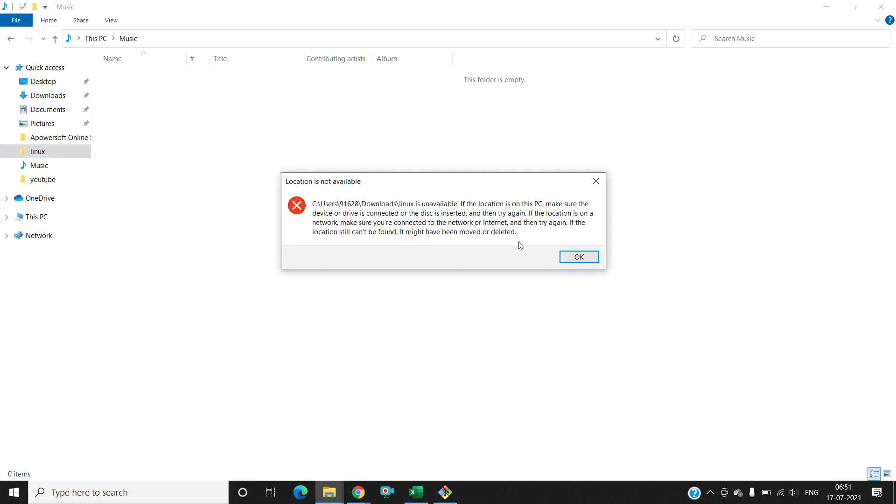
click(579, 256)
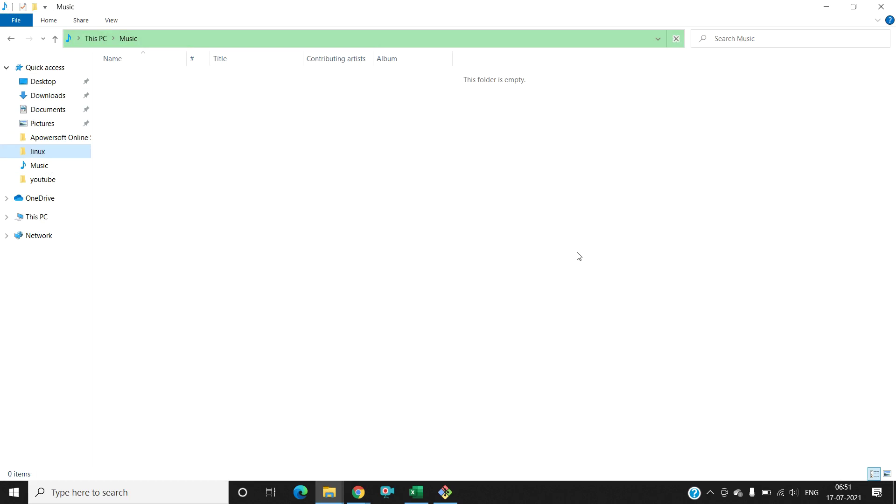
click(48, 183)
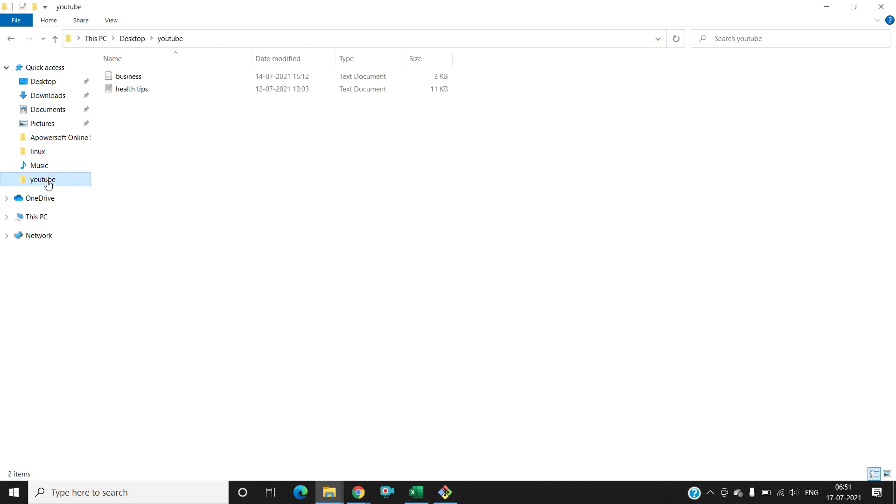
right_click(177, 140)
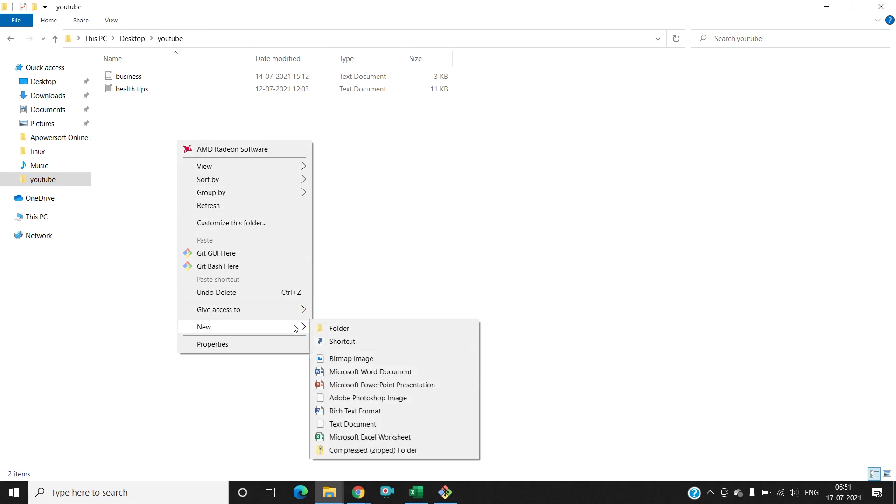
click(322, 327)
click(168, 174)
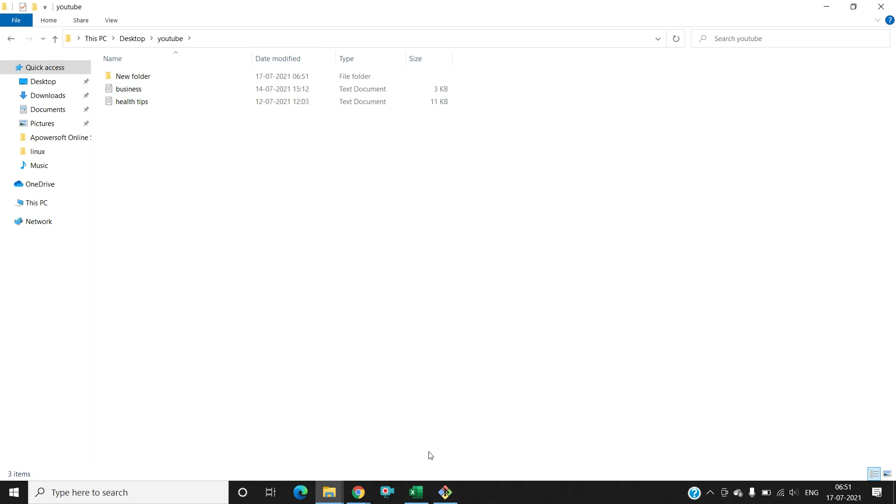
- Switch back to the Chrome terminal session, try to create a directory named with a person's first name in /home, and run sudo alone
click(417, 492)
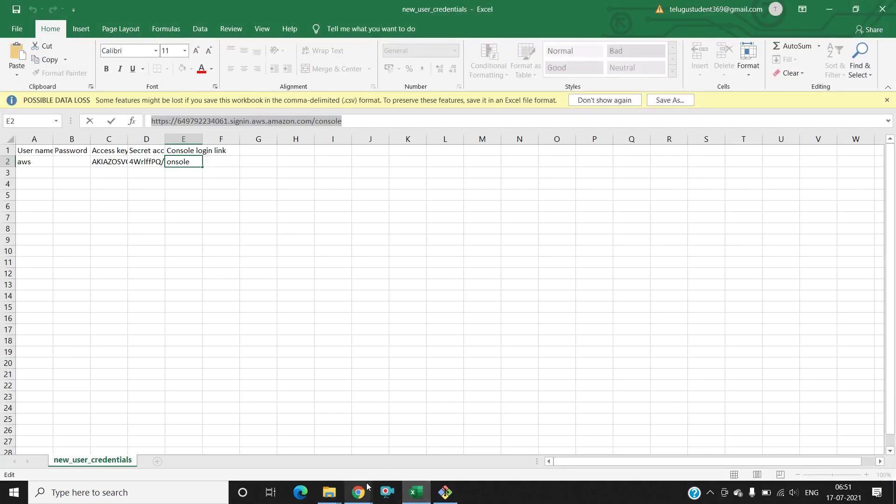
mouse_move(360, 490)
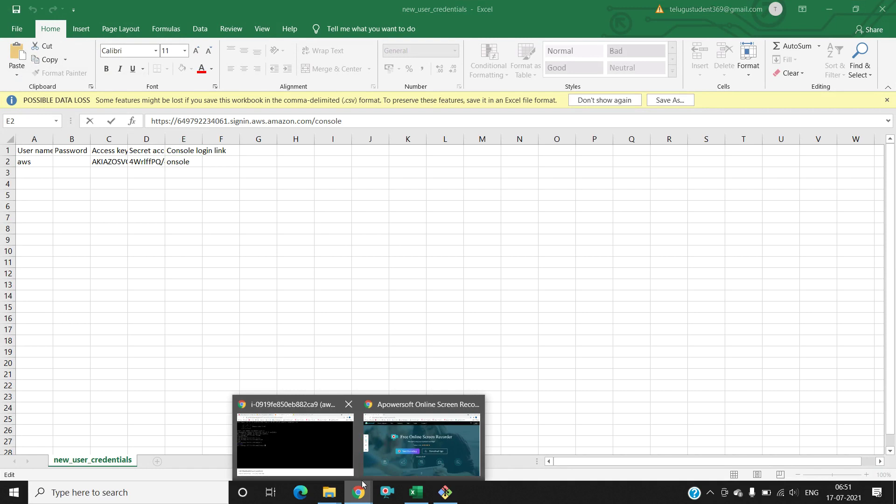
click(329, 454)
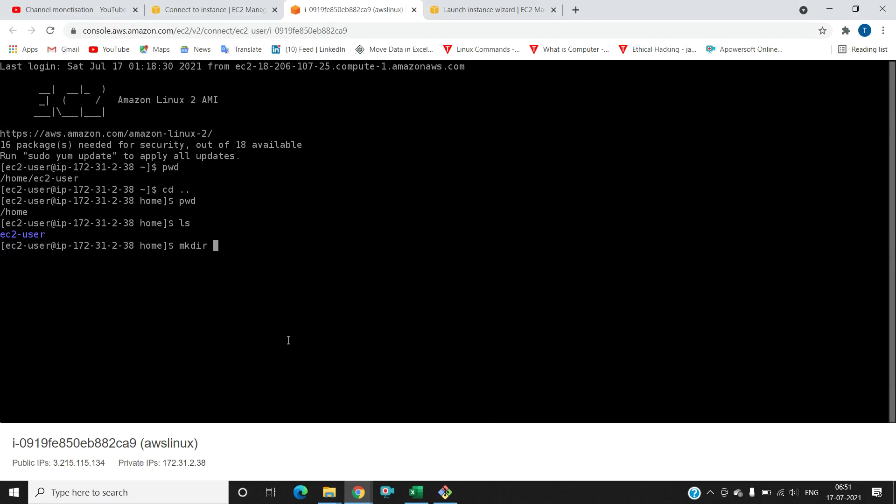
text(harsha)
key(Return)
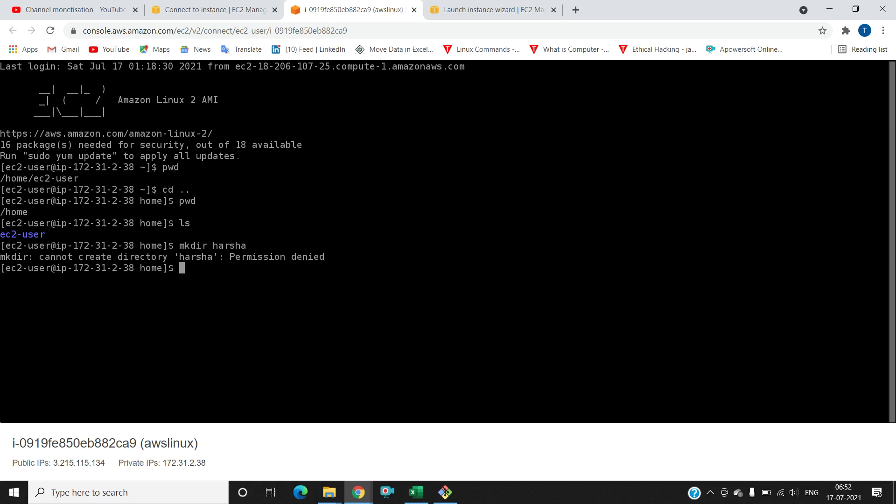
text(sudo)
key(Return)
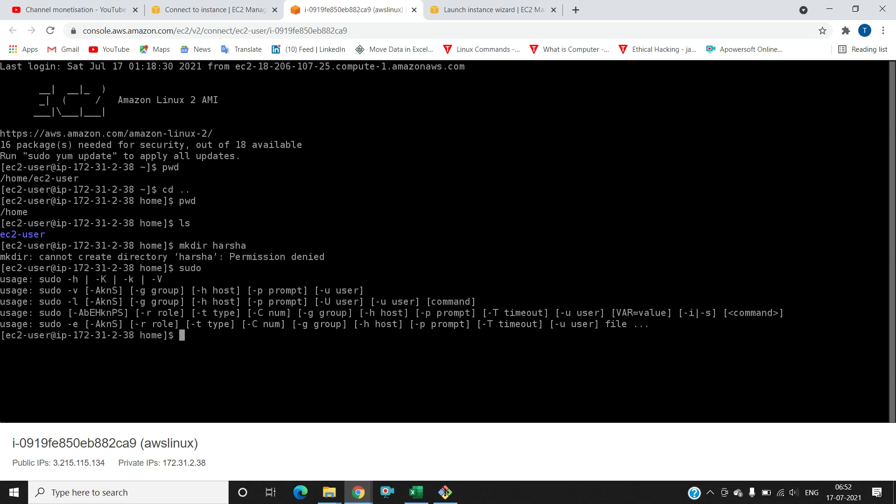
- Try running sudo -u and sudo -v without further arguments, and close the EC2 Instance Connect terminal session
text(sudo -u)
key(Return)
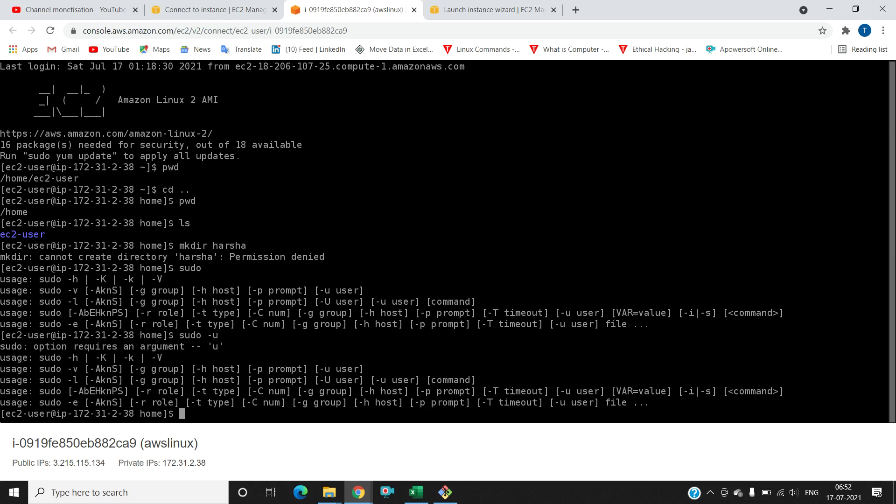
text(sudo -v)
key(Return)
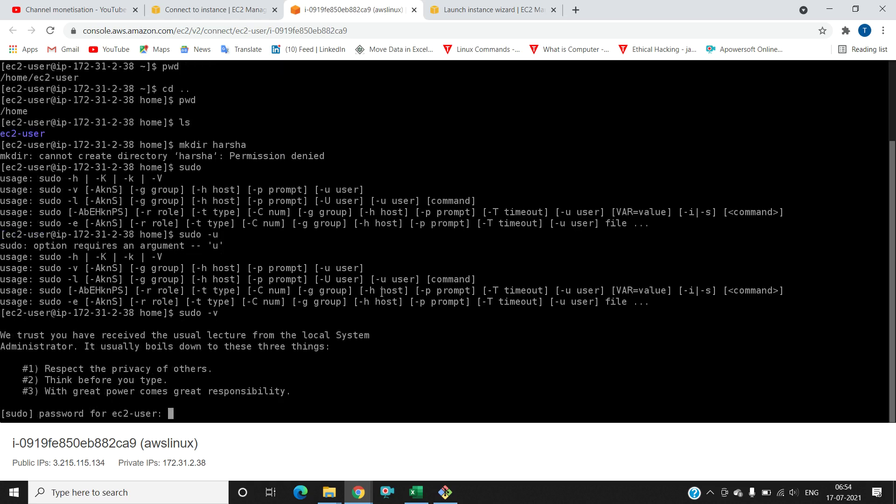
click(413, 9)
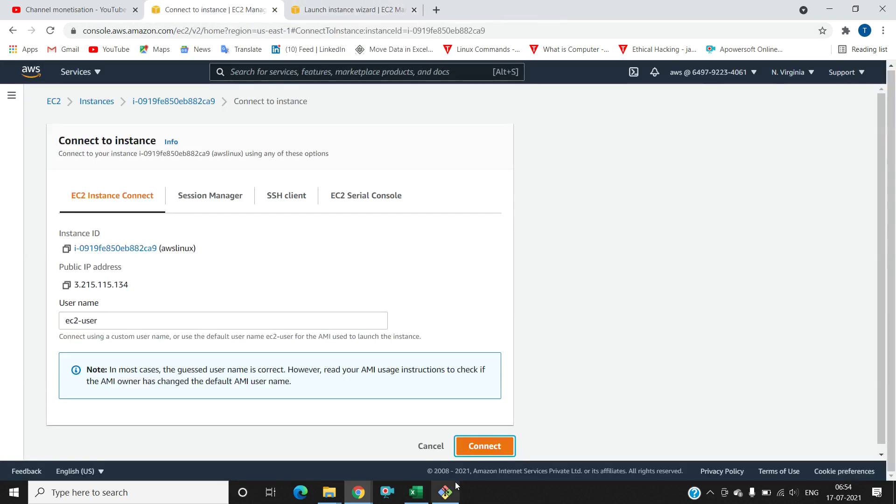
- Show the SSH client connection instructions for the awslinux instance and copy the example ssh command that uses linuxpractice.pem
click(270, 200)
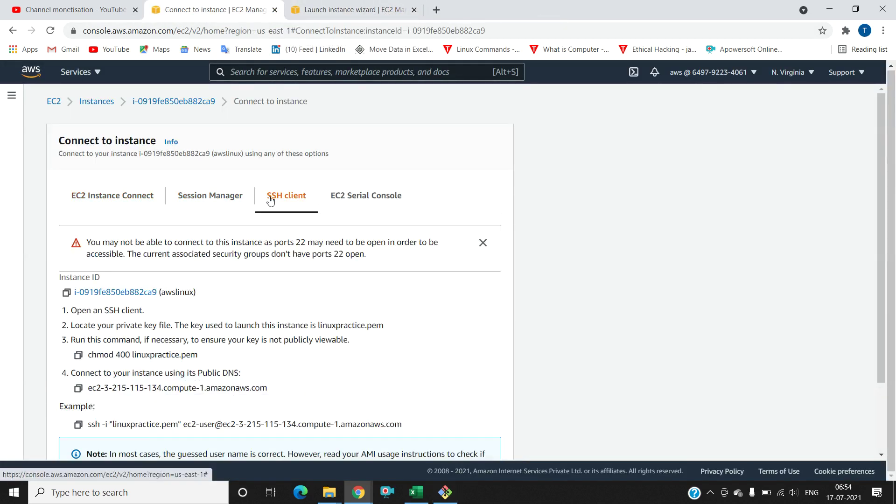
triple_click(241, 426)
key(ctrl+c)
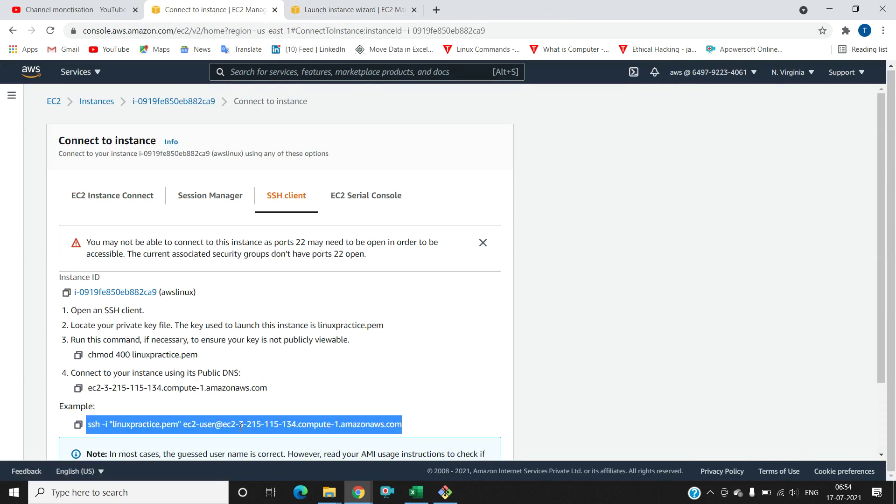
- Close the existing Git Bash window and open a new maximized one in the Desktop folder that holds linuxpractice.pem
click(446, 490)
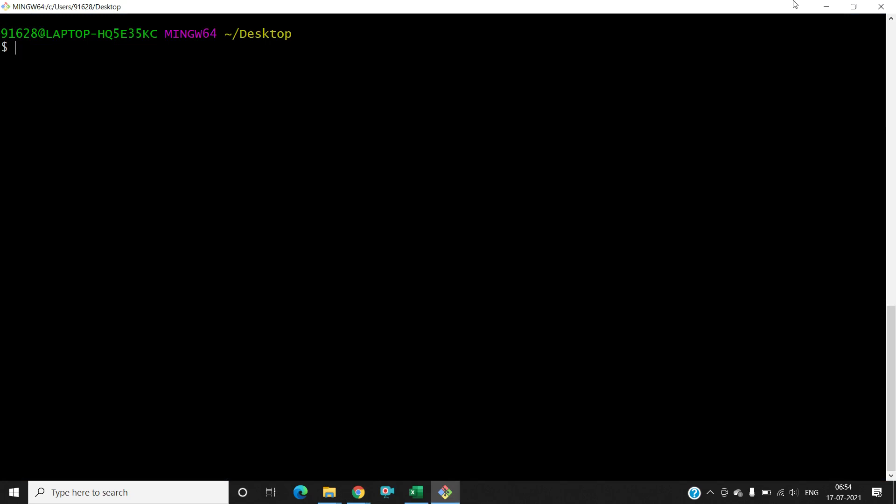
click(880, 7)
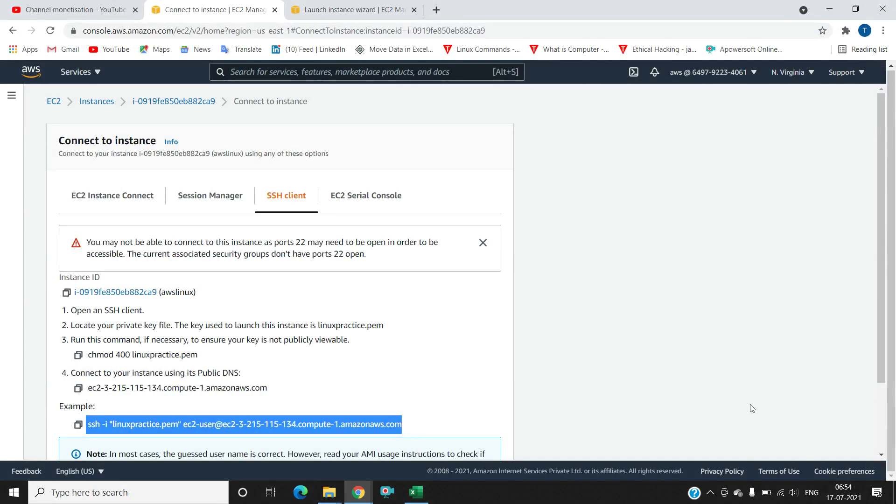
click(894, 494)
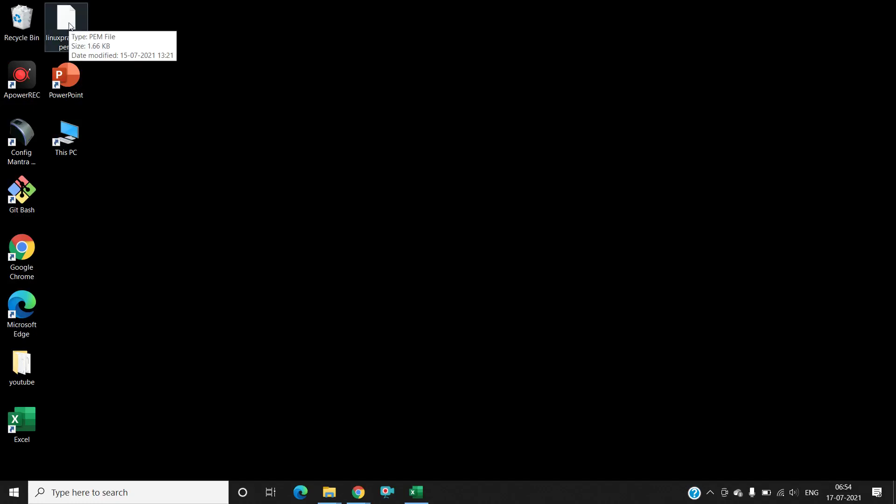
right_click(247, 80)
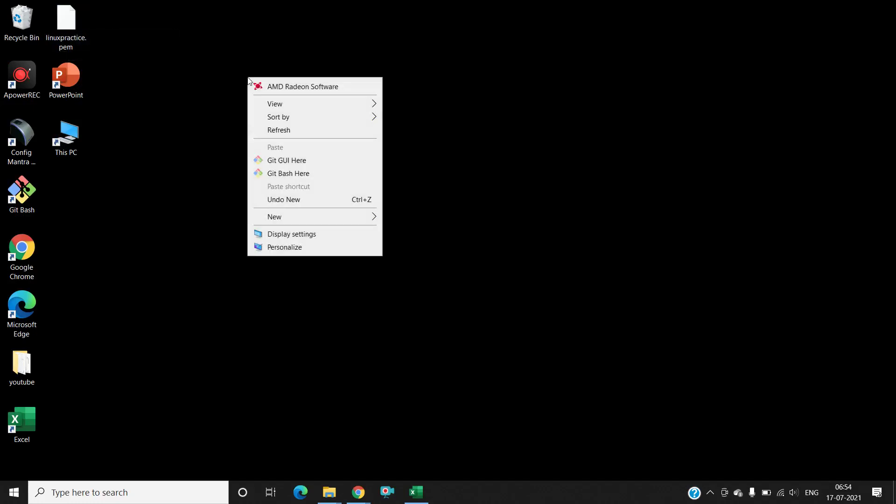
click(315, 175)
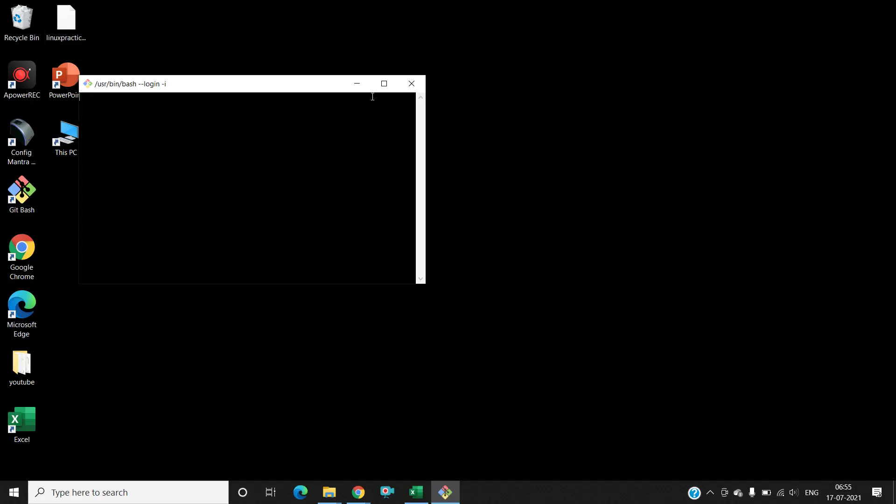
click(384, 83)
- Connect to the EC2 instance by running the copied ssh command in Git Bash, and clear the terminal
right_click(117, 96)
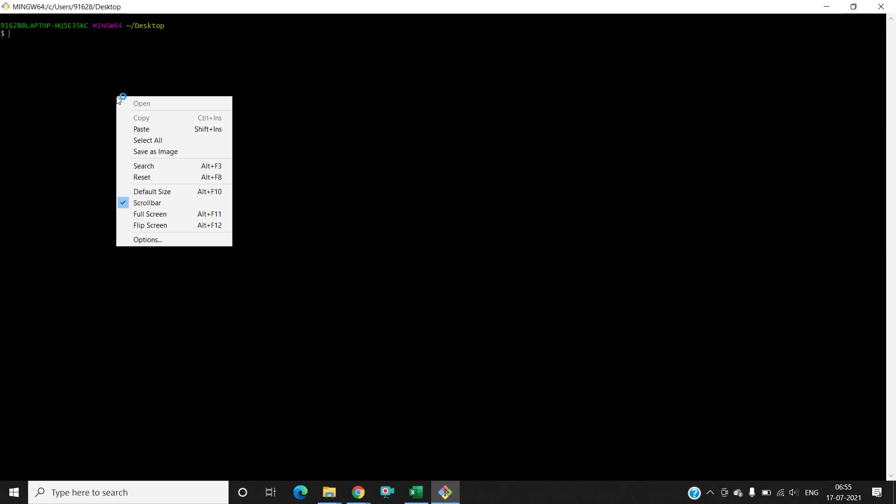
click(141, 129)
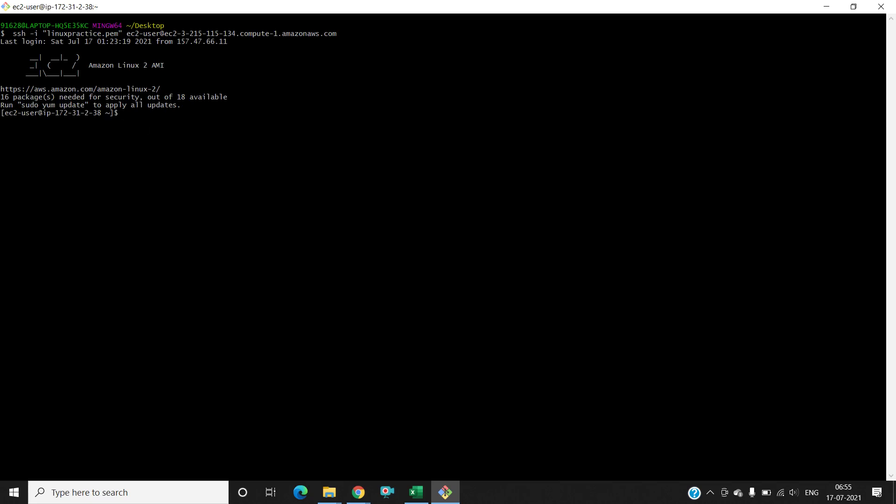
key(ctrl+l)
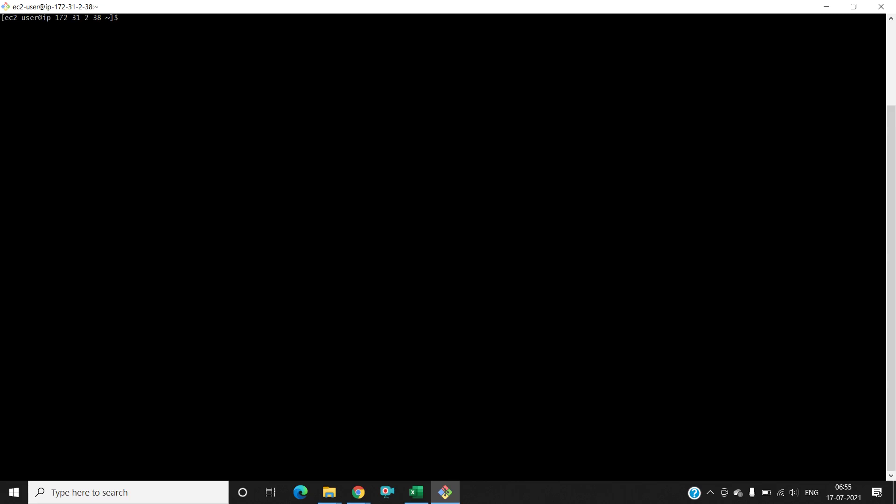
- Print the current directory with pwd, move up one level with cd .., and check the path again
text(pwd)
key(Return)
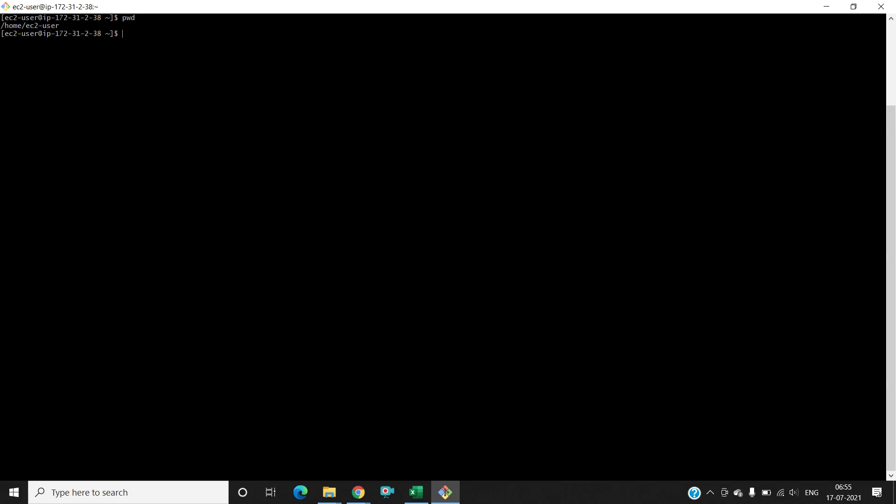
text(cd ..)
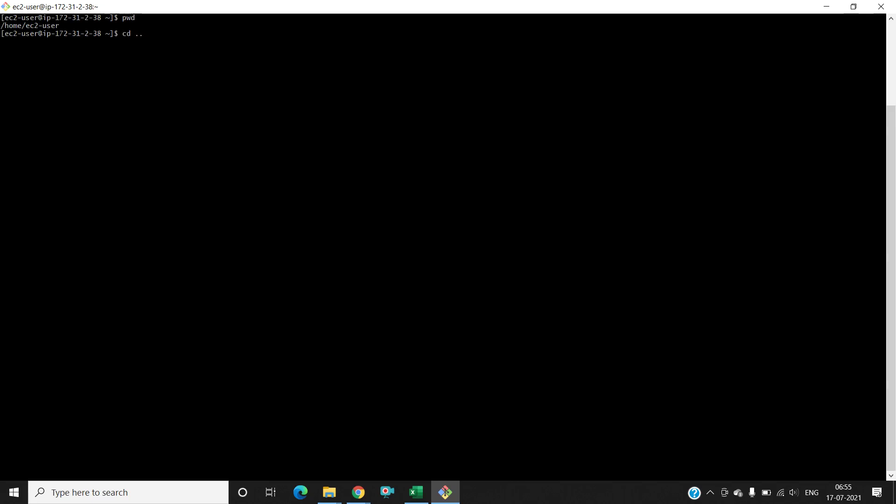
key(Return)
text(pwd)
key(Return)
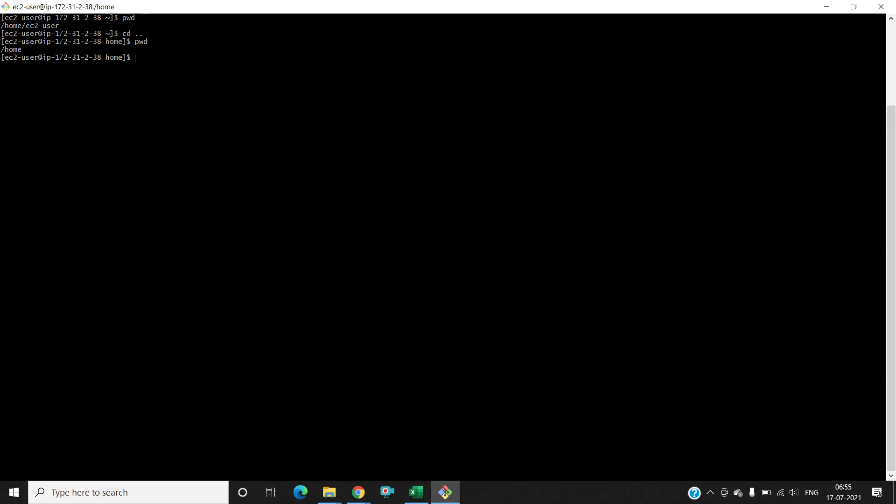
- List the contents of /home with ls, and try to create a directory there named with a person's first name
text(ls)
key(Return)
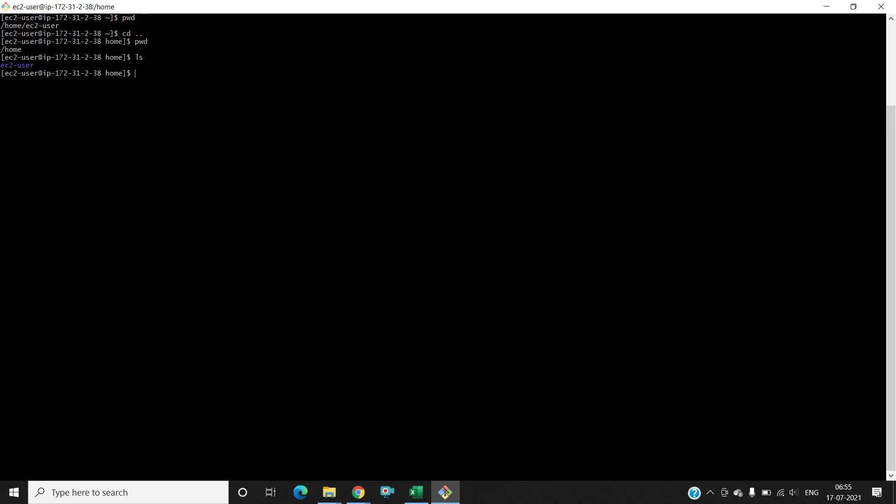
text(mkdir harsha)
key(Return)
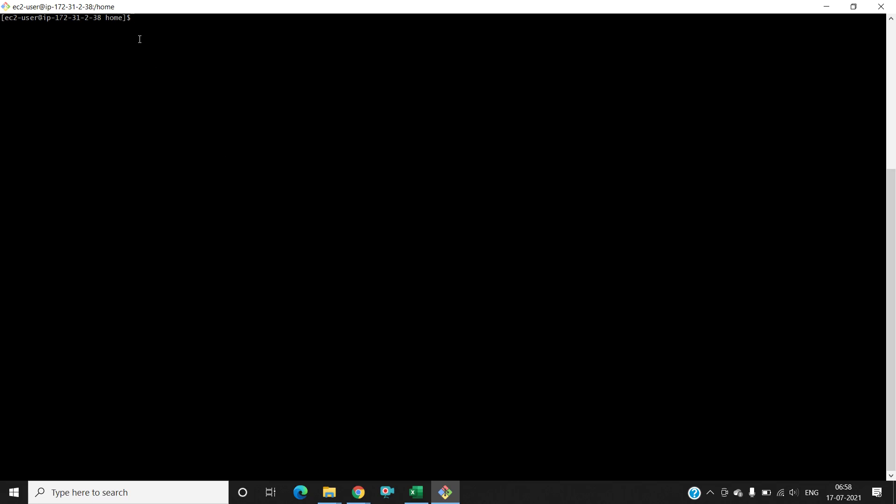
- Enlarge the terminal text and switch to the root user with sudo su -, comparing the $ and # prompts
text(sudo su -)
key(ctrl+equal)
key(ctrl+equal)
key(ctrl+equal)
key(ctrl+equal)
key(ctrl+equal)
key(ctrl+equal)
key(ctrl+equal)
key(ctrl+equal)
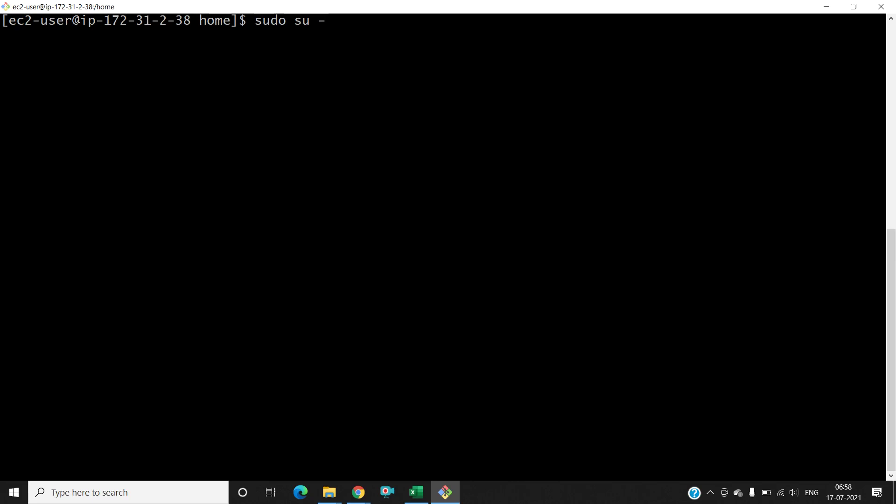
key(Return)
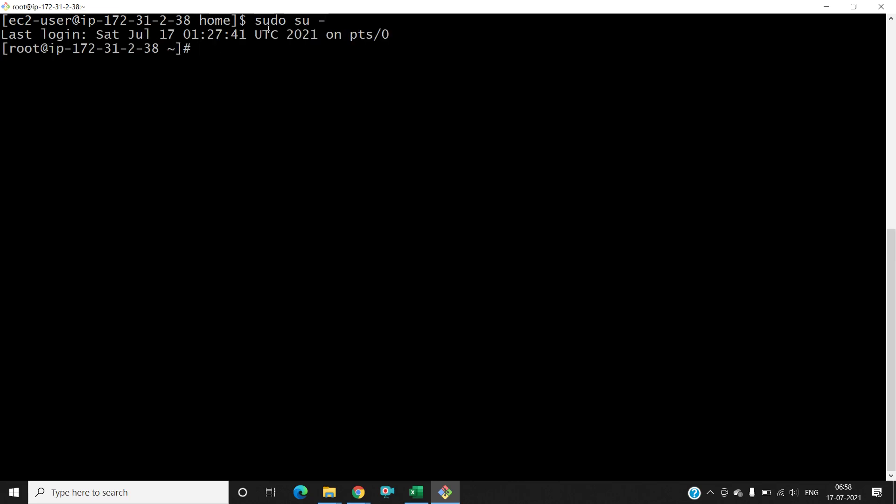
drag(246, 20, 243, 20)
triple_click(243, 21)
click(243, 21)
drag(198, 48, 188, 49)
click(220, 53)
- Create a directory named with a person's first name in root's home using mkdir, and list the contents with ls
text(mkdir harsha)
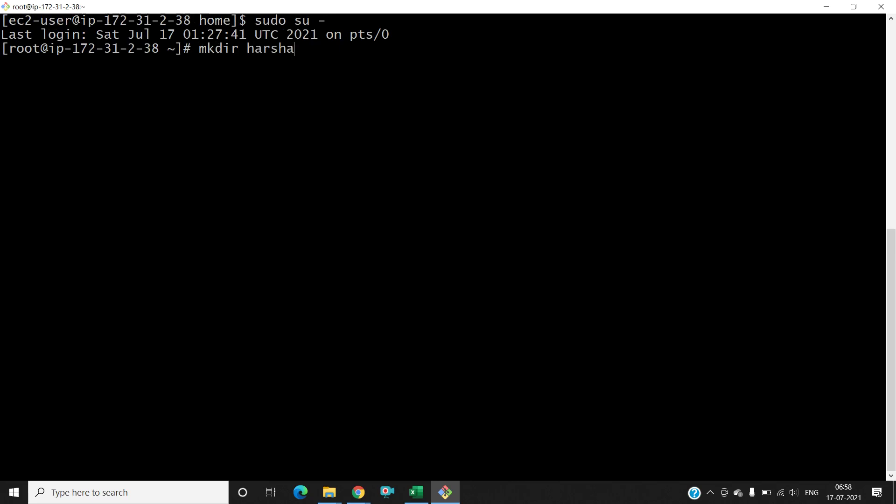
key(Return)
text(ls)
key(Return)
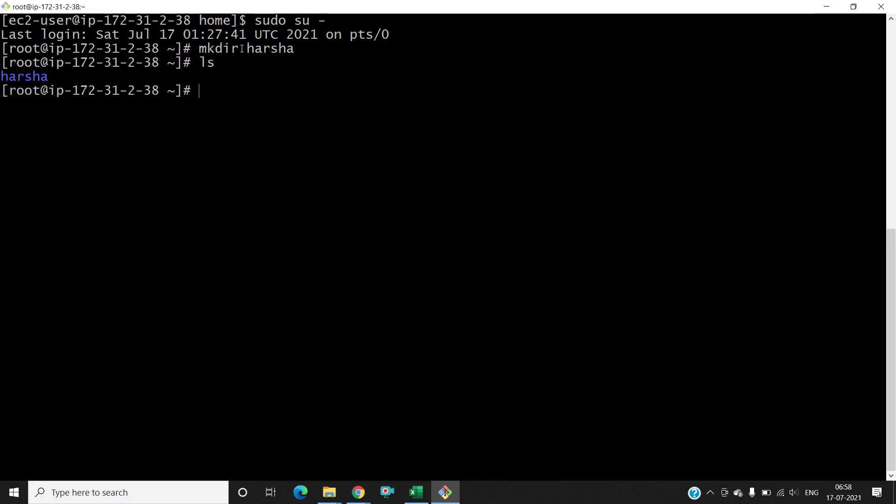
double_click(208, 48)
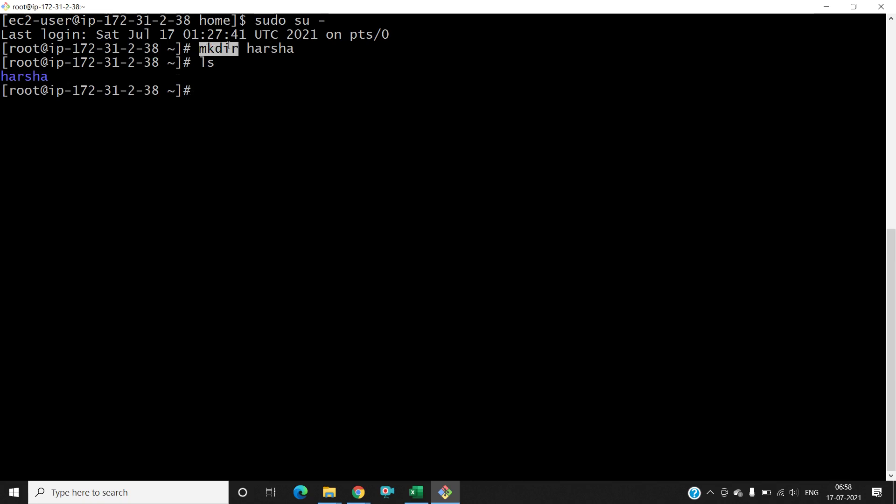
double_click(276, 49)
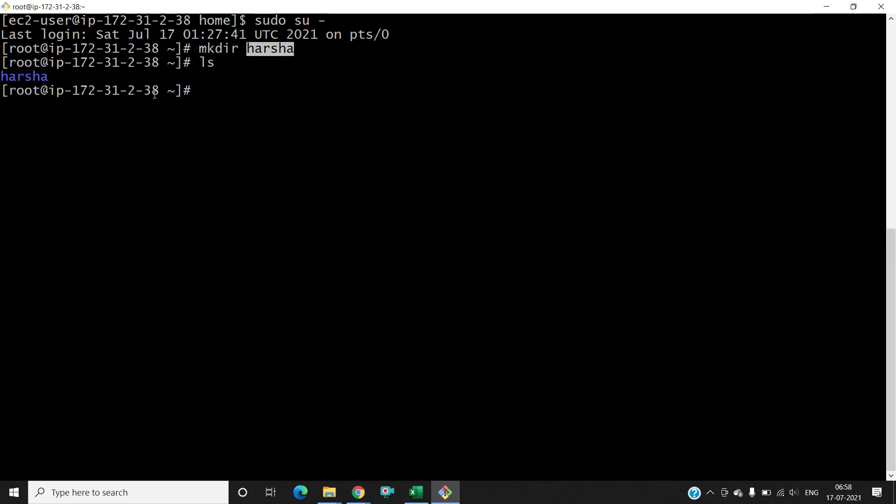
- Try to create a file named with a person's first name using mkfil, and clear the terminal
click(190, 90)
text(mk)
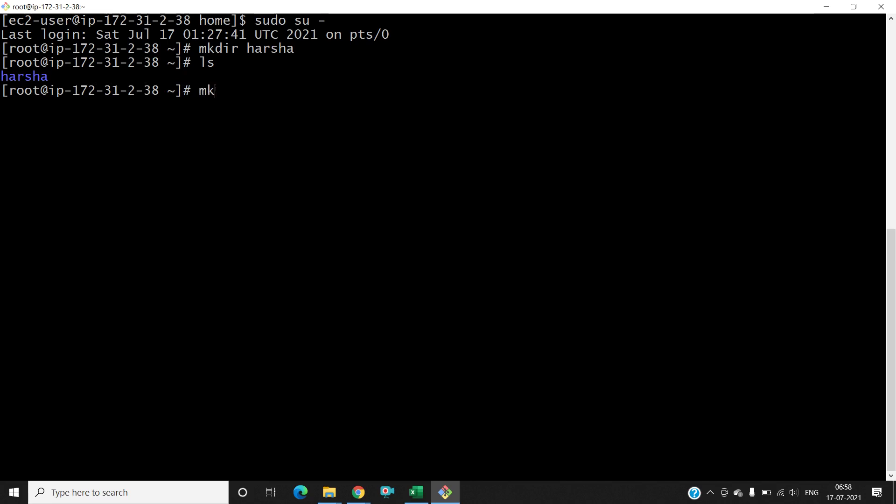
text(fil ashok)
key(Return)
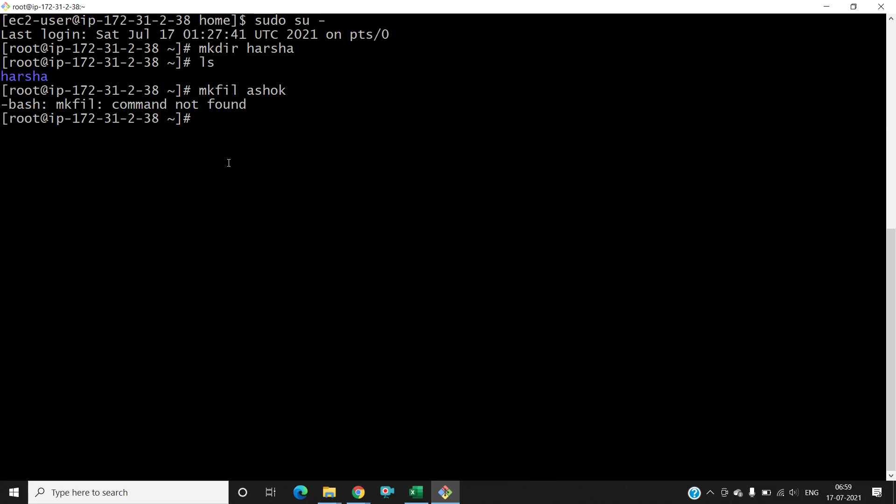
key(ctrl+l)
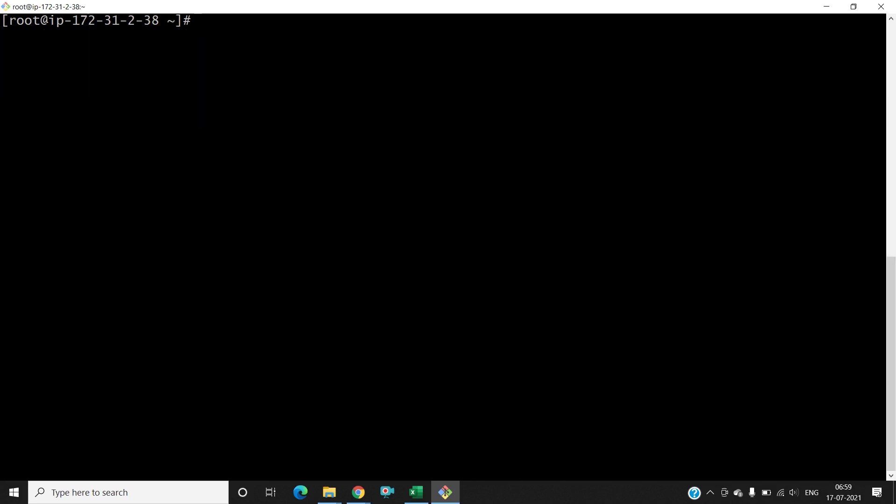
- Create an empty file named file1 with touch, and print the current working directory with pwd
text(touch file1)
key(Return)
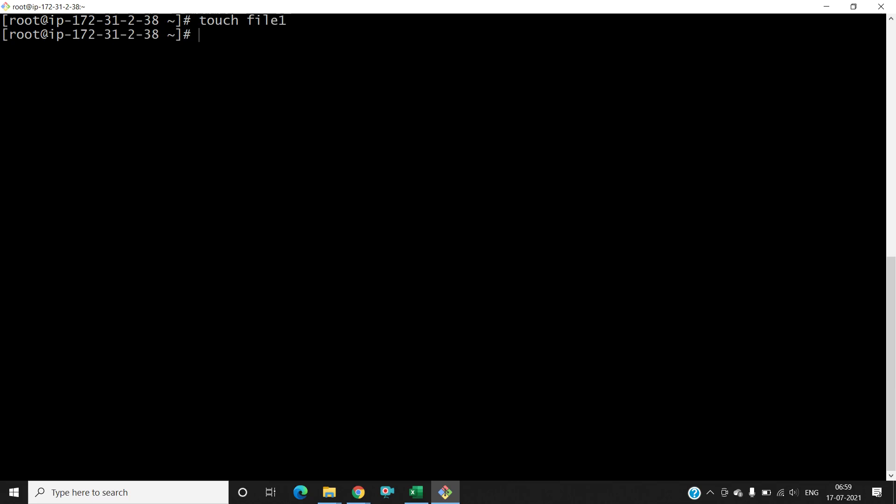
text(ls)
key(BackSpace)
key(BackSpace)
text(pwd)
key(Return)
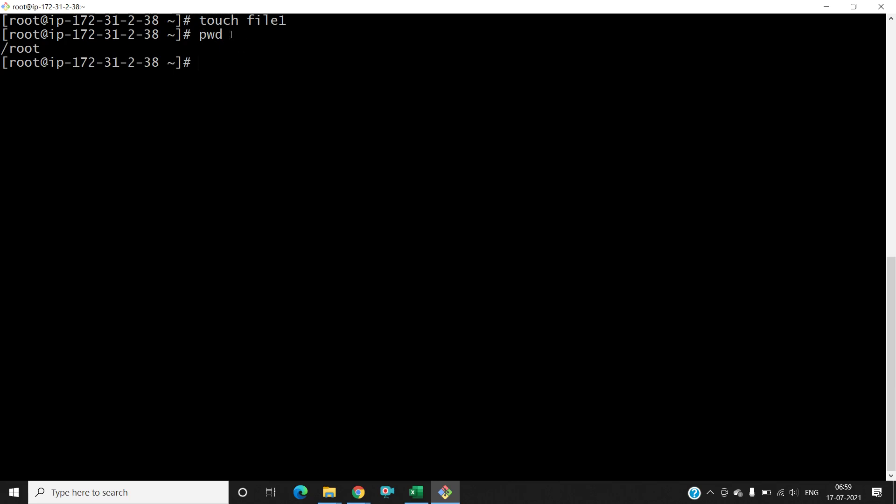
double_click(269, 19)
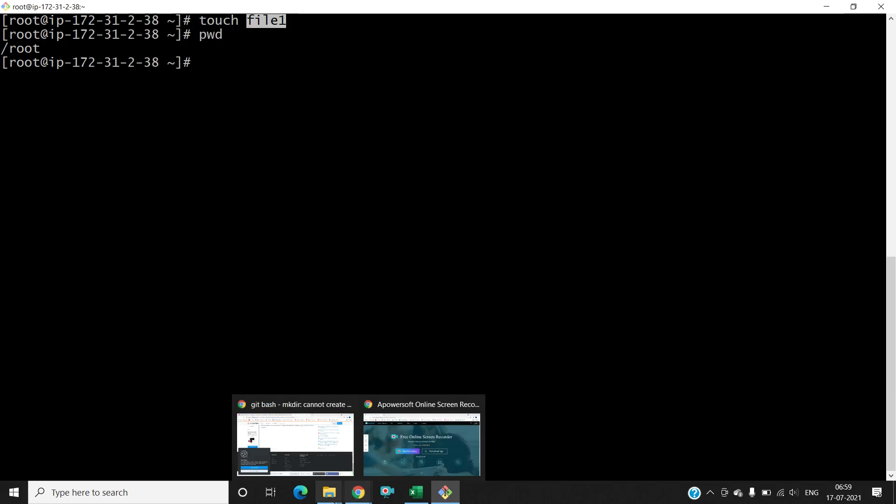
- Switch to the Desktop's youtube folder in File Explorer and select New folder
mouse_move(328, 492)
click(412, 380)
mouse_move(358, 492)
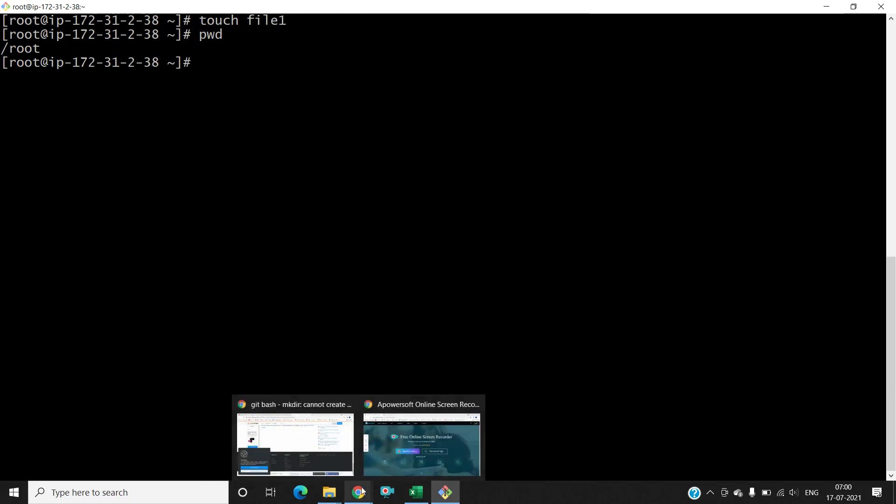
click(307, 457)
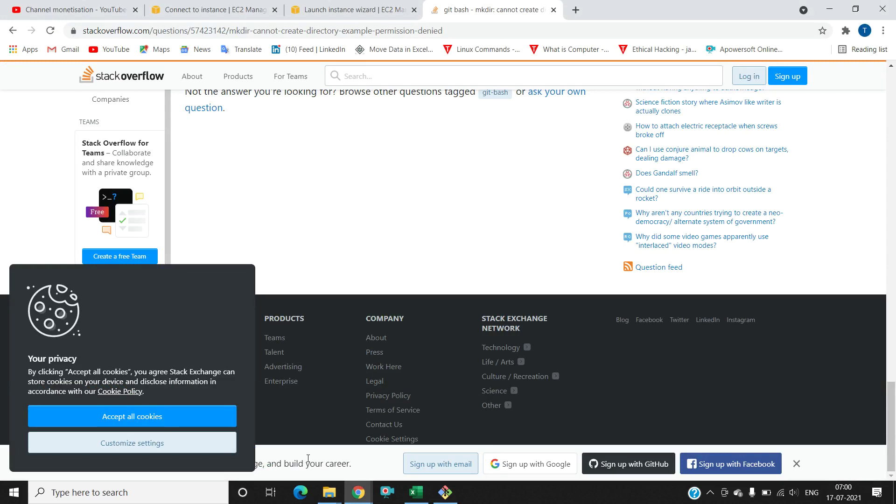
mouse_move(329, 491)
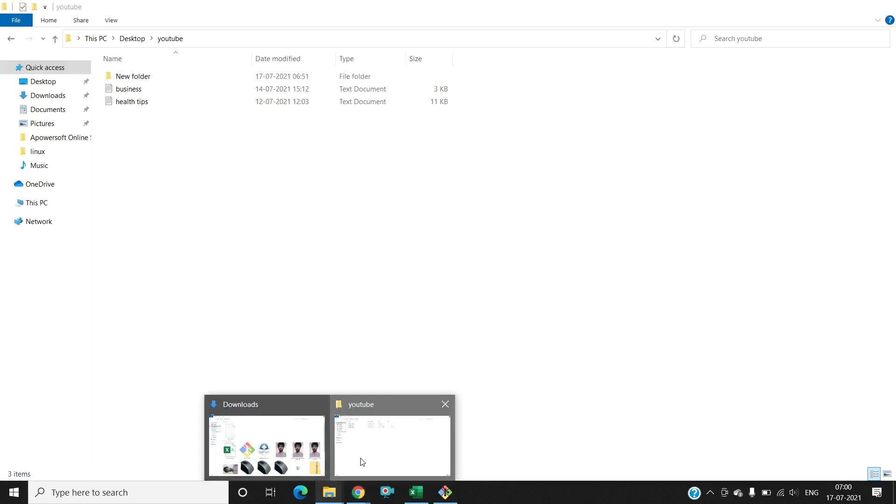
click(363, 462)
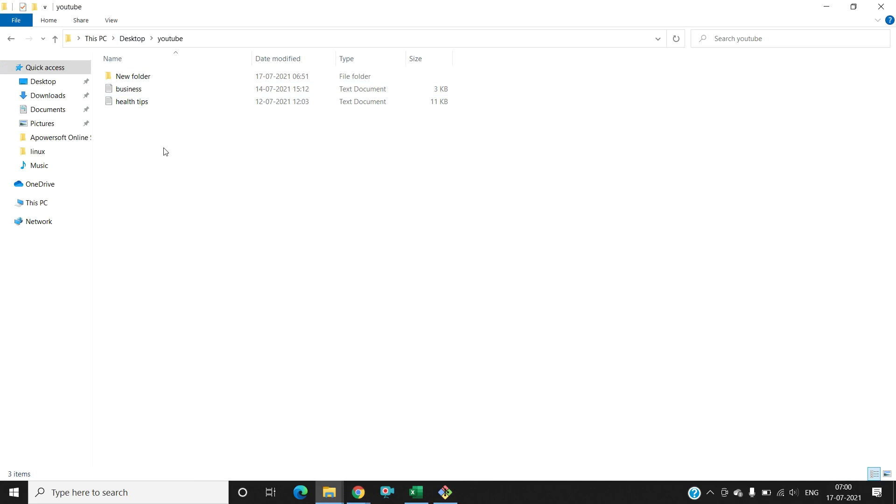
click(140, 77)
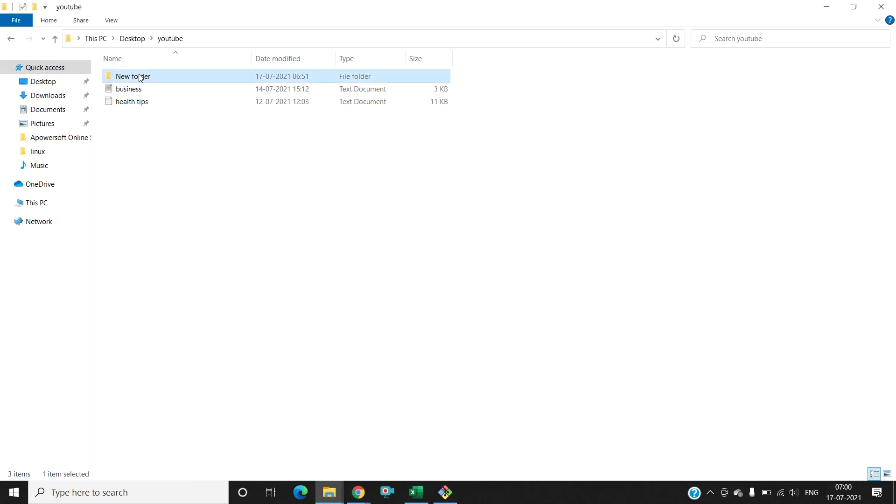
- Open New folder inside the youtube folder and view the types of items that can be created there
double_click(140, 77)
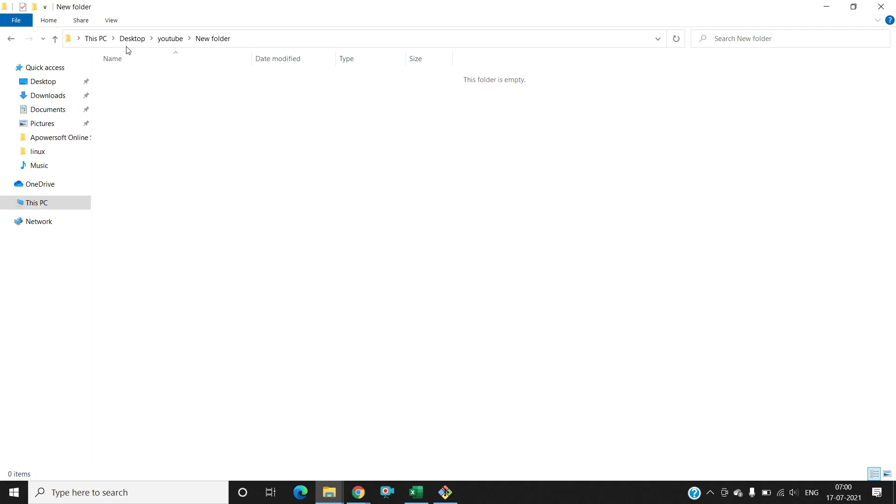
right_click(166, 121)
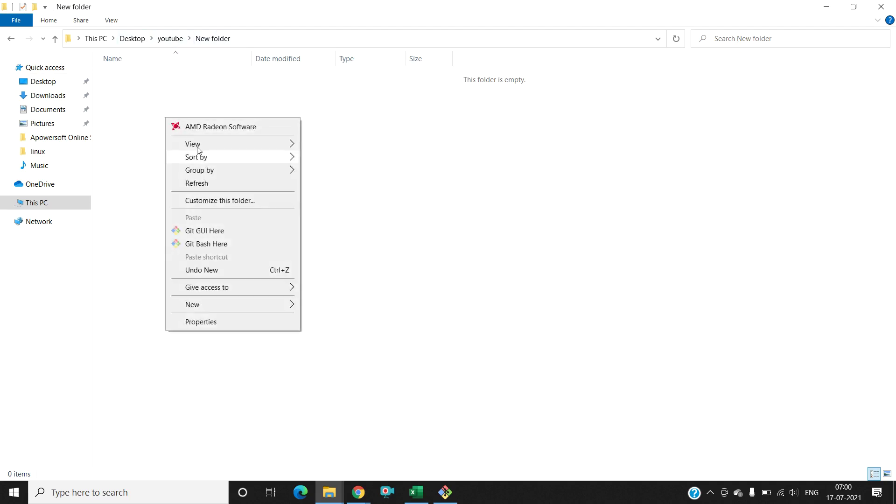
mouse_move(241, 308)
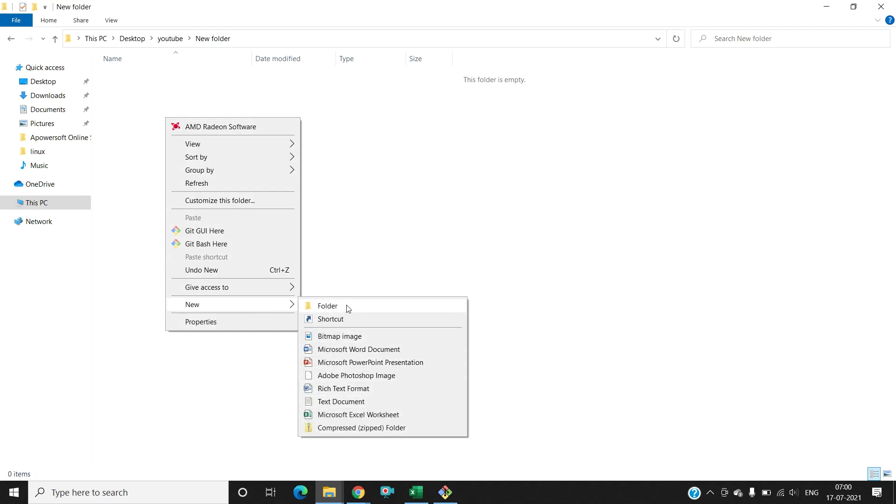
click(248, 93)
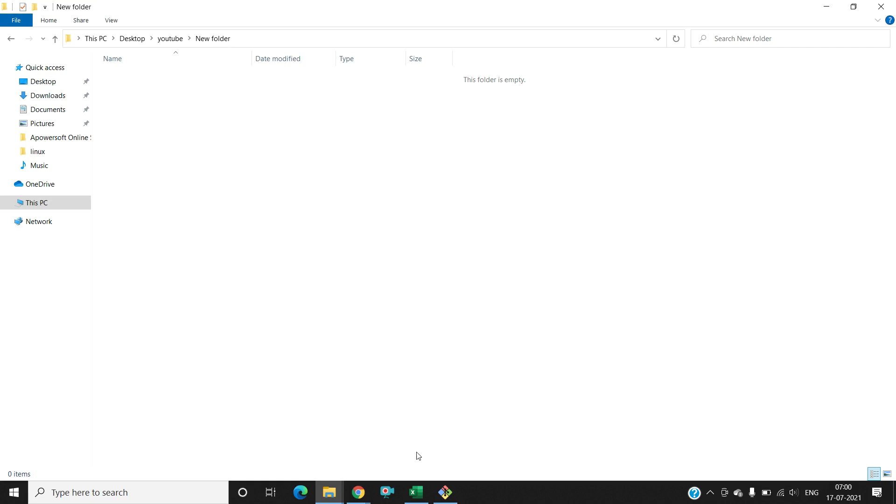
- Switch to Git Bash and list the contents of root's home directory with ls
mouse_move(444, 499)
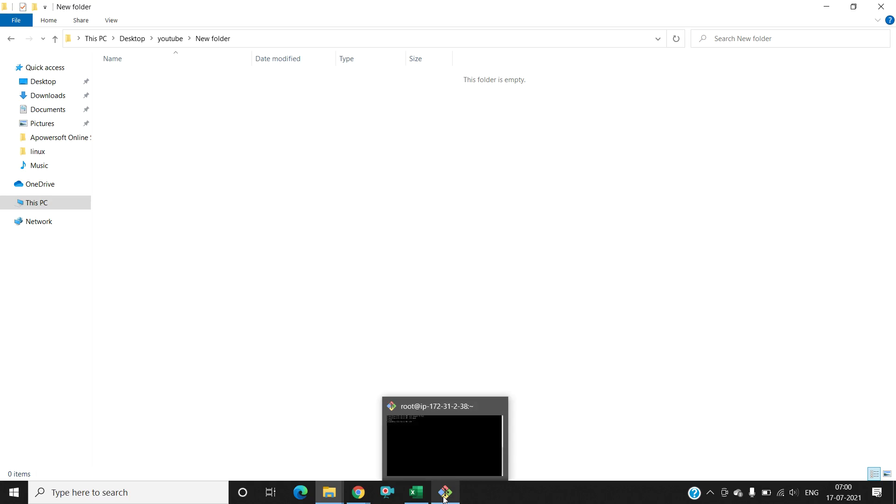
click(435, 445)
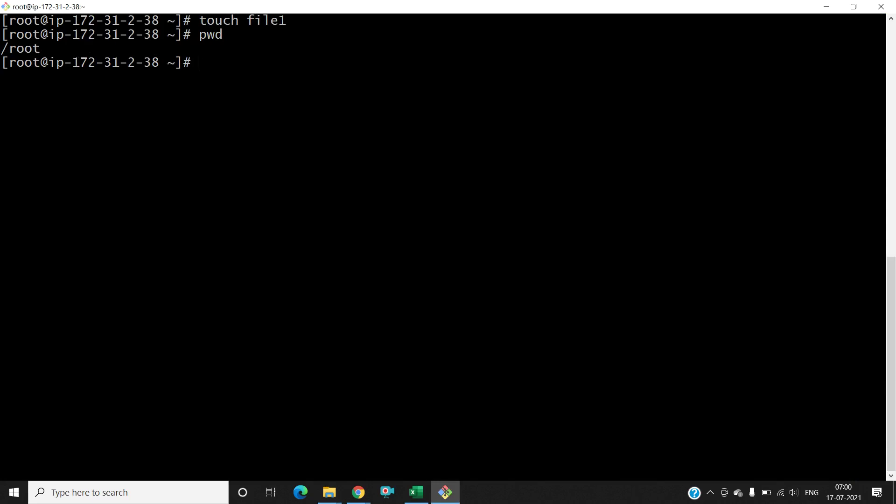
text(ls)
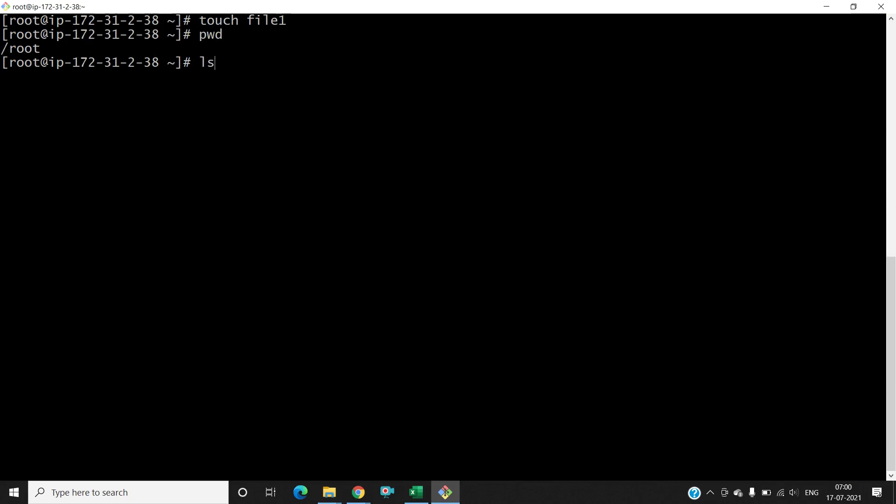
key(Return)
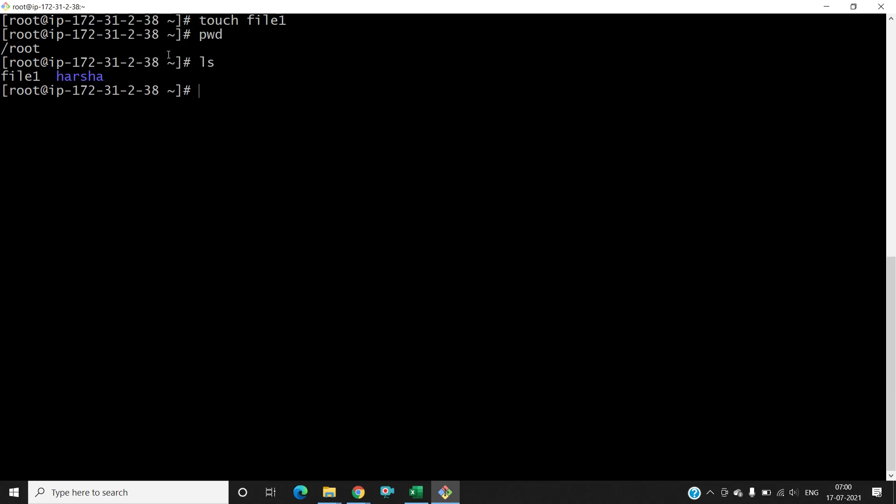
- Change into the directory named with a person's first name using cd, and print its path with pwd
text(cd harsh)
key(Tab)
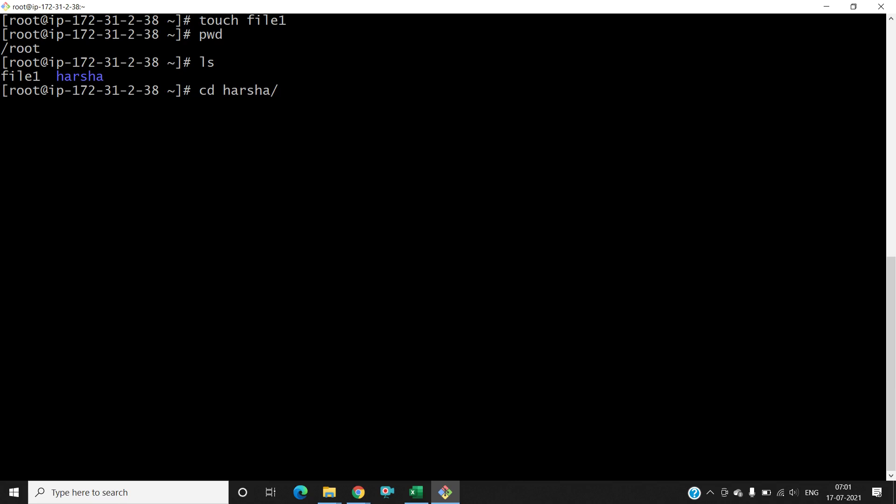
key(Return)
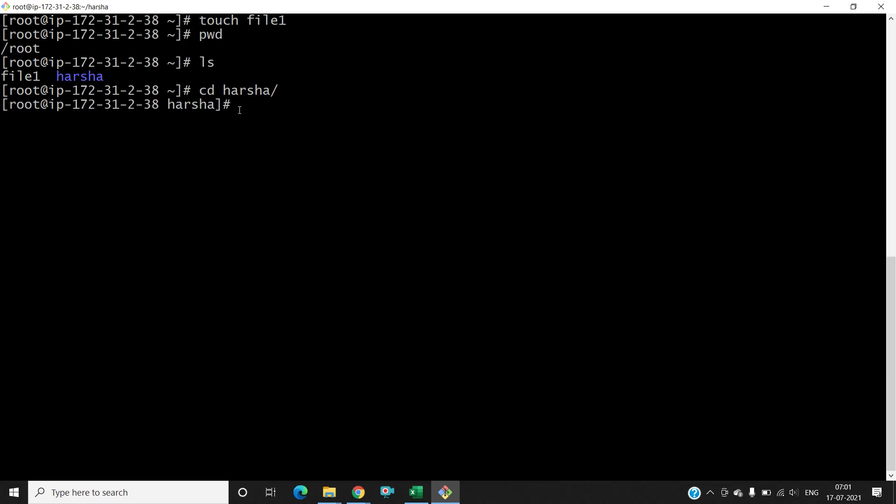
text(pwd)
key(Return)
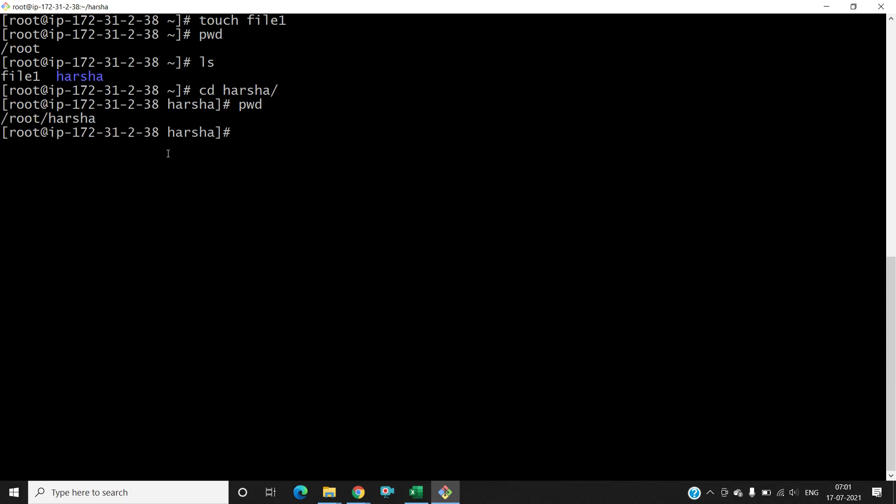
- List the current directory's contents with ls, and write the command touch file1 at the prompt without running it
text(ls)
key(Return)
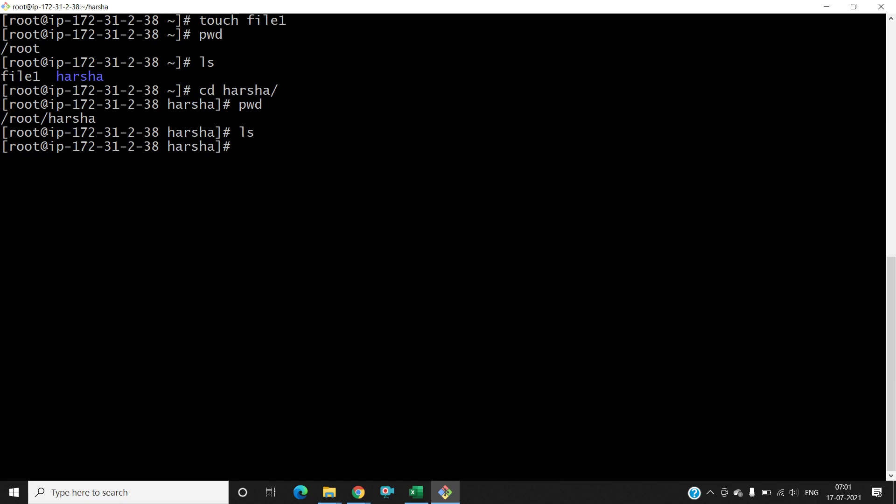
text(touch)
text(file1)
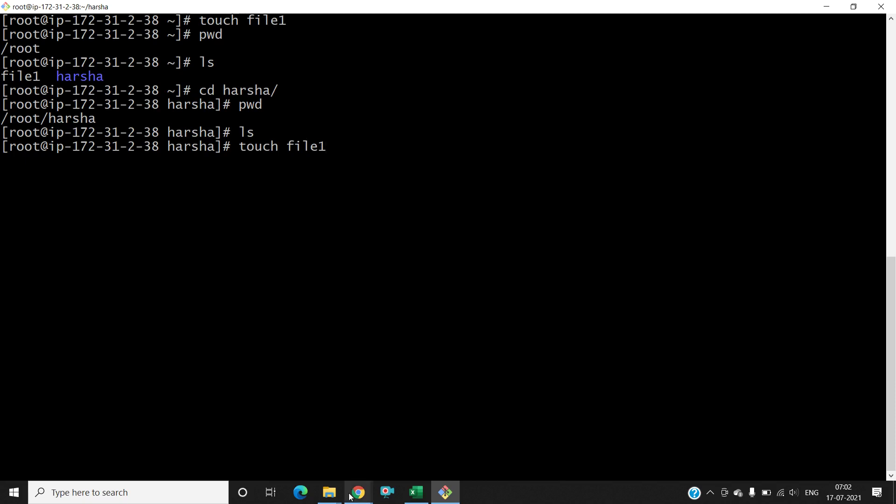
- Switch to File Explorer and create a subfolder with the default name inside the youtube folder's New folder
click(329, 492)
click(380, 448)
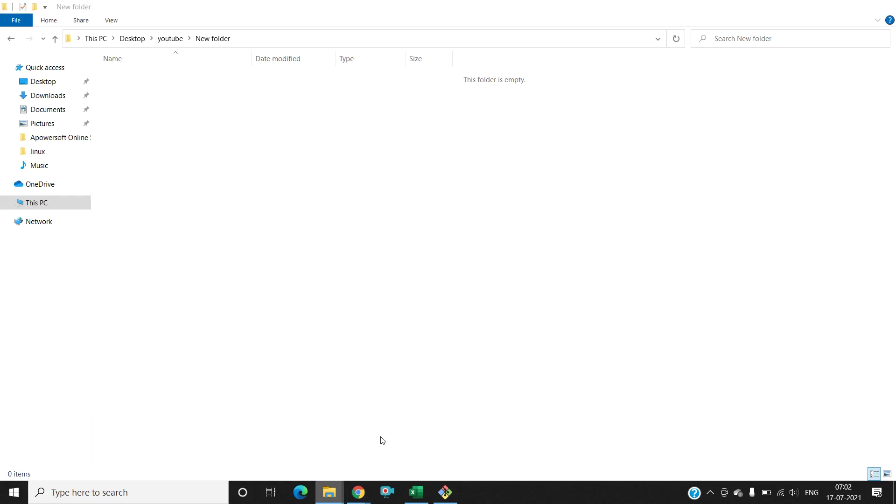
click(176, 42)
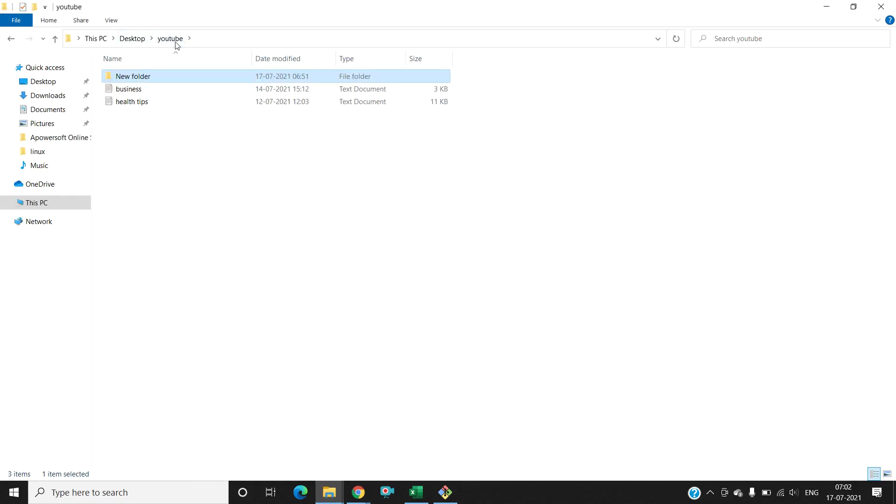
double_click(138, 77)
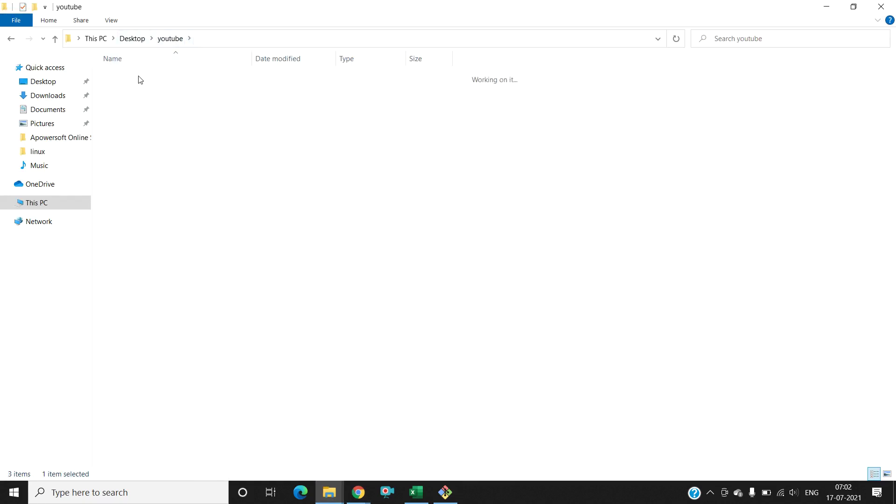
right_click(190, 116)
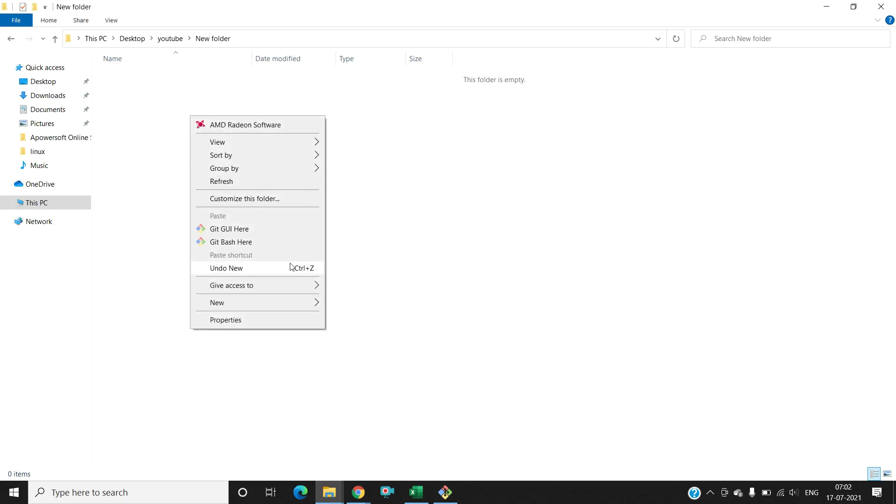
mouse_move(307, 306)
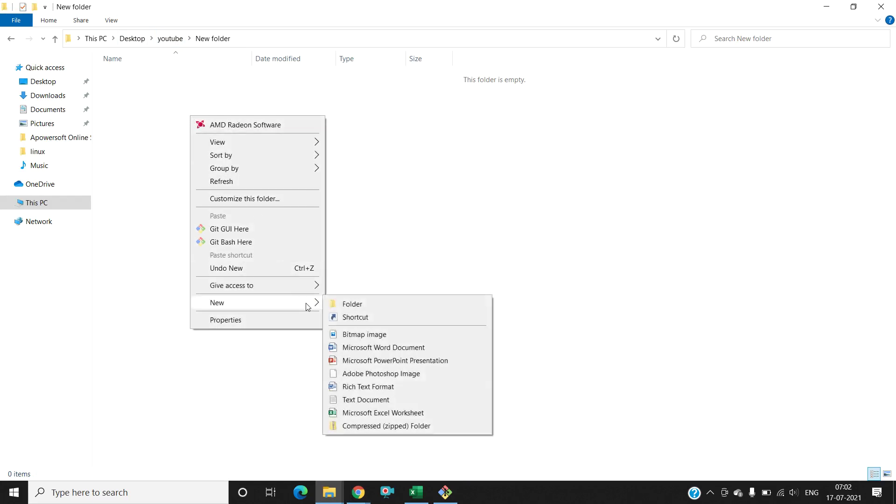
click(354, 305)
key(Return)
click(309, 273)
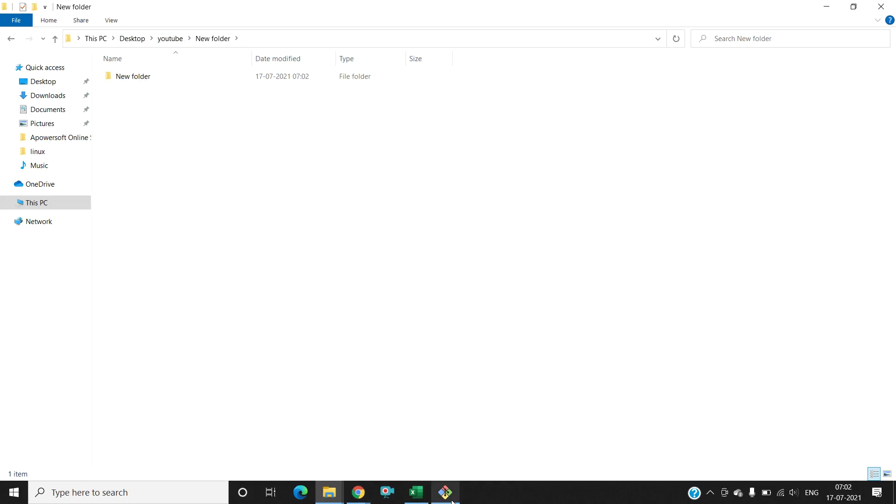
- Switch back to Git Bash, run the pending touch file1 command, and list the directory's contents with ls
mouse_move(452, 494)
click(452, 435)
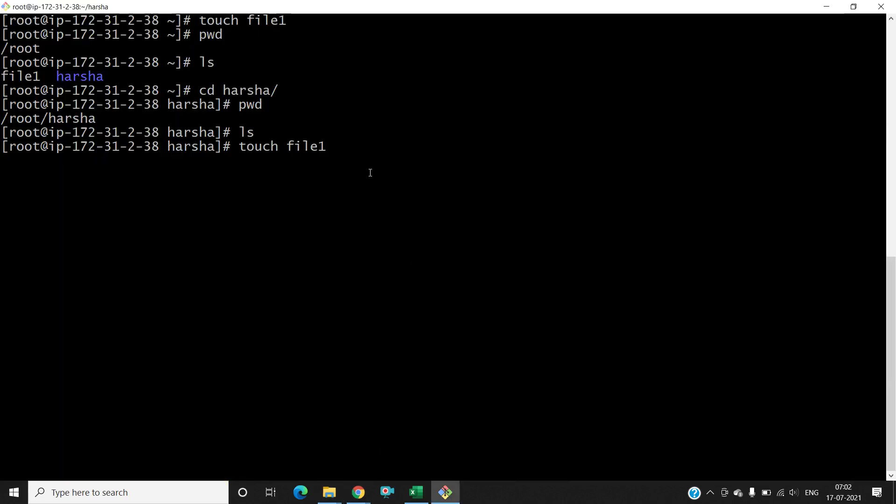
key(Return)
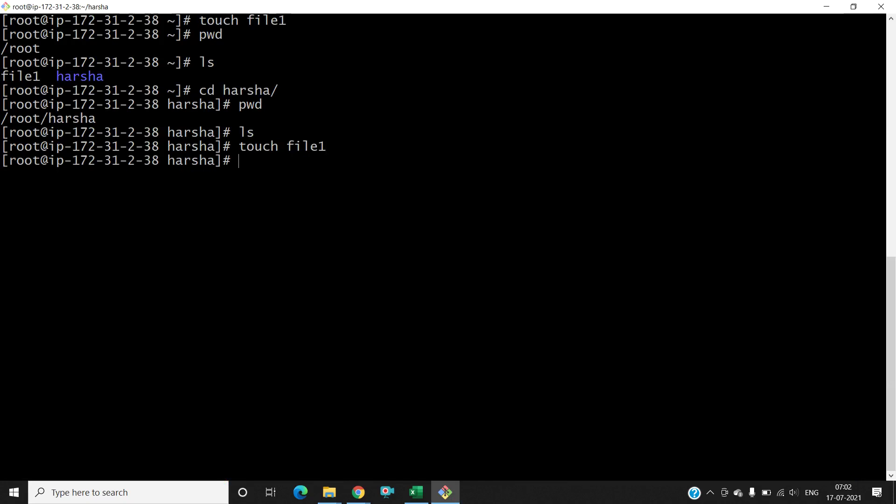
text(ls)
key(Return)
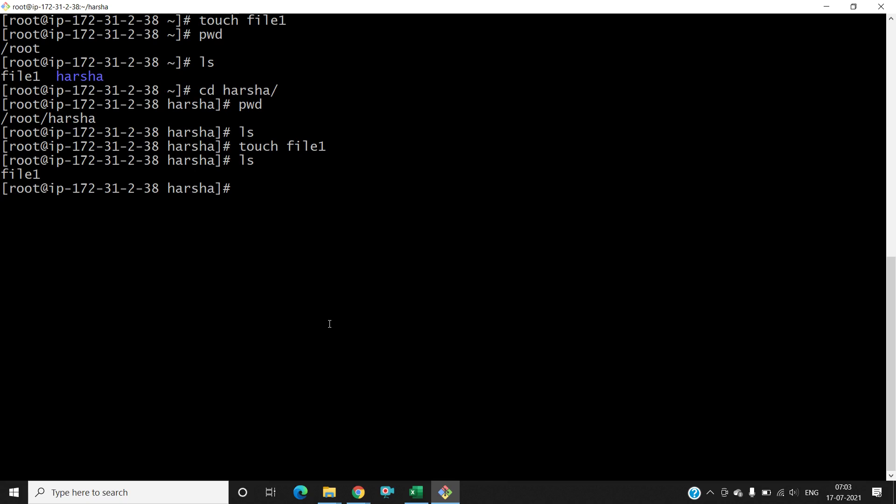
- Write df at the prompt without running it, and view the drives' free space under This PC in File Explorer
text(dg)
key(BackSpace)
text(f)
mouse_move(328, 495)
click(352, 449)
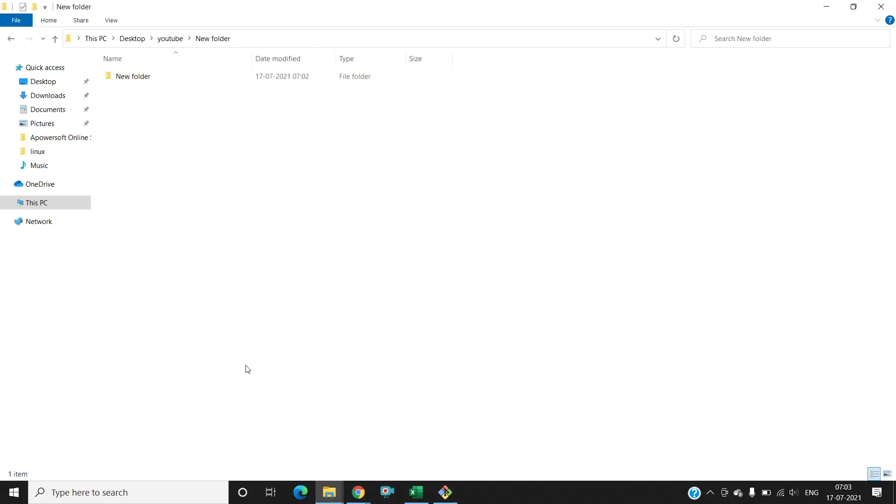
click(43, 206)
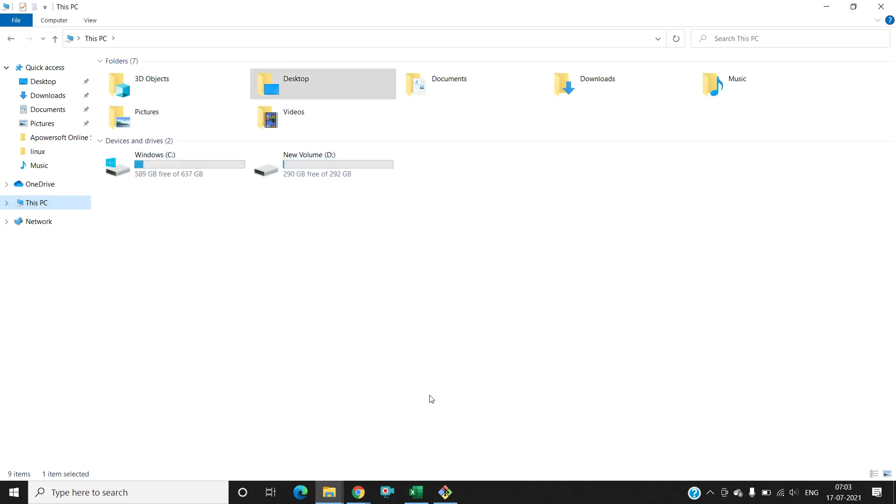
- Return to Git Bash and report disk space usage with df and in human-readable form with df -h
click(448, 494)
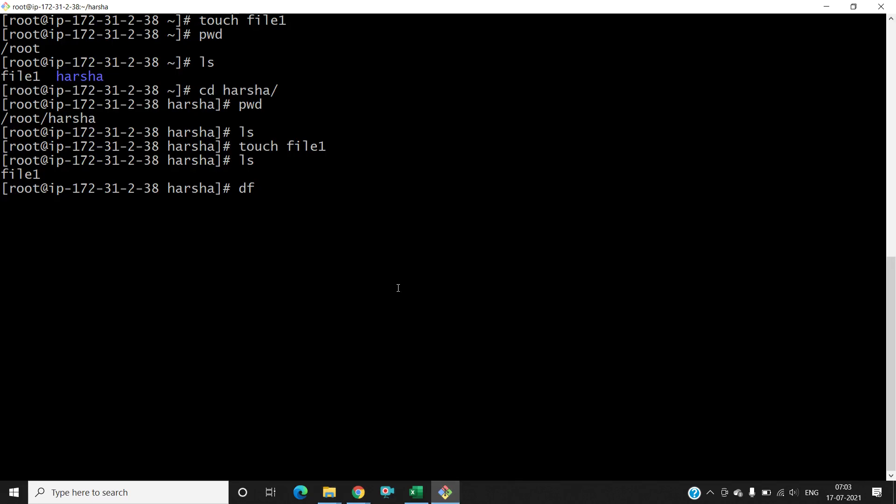
text(df)
key(Return)
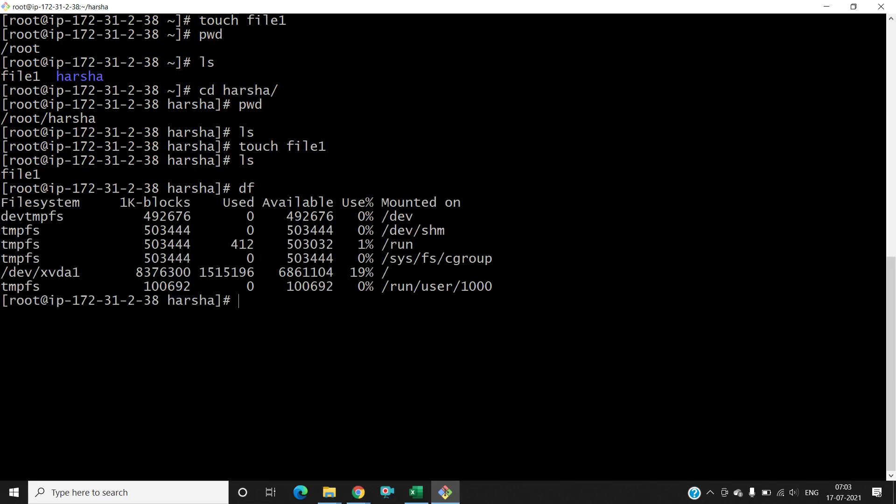
text(df -h)
key(Return)
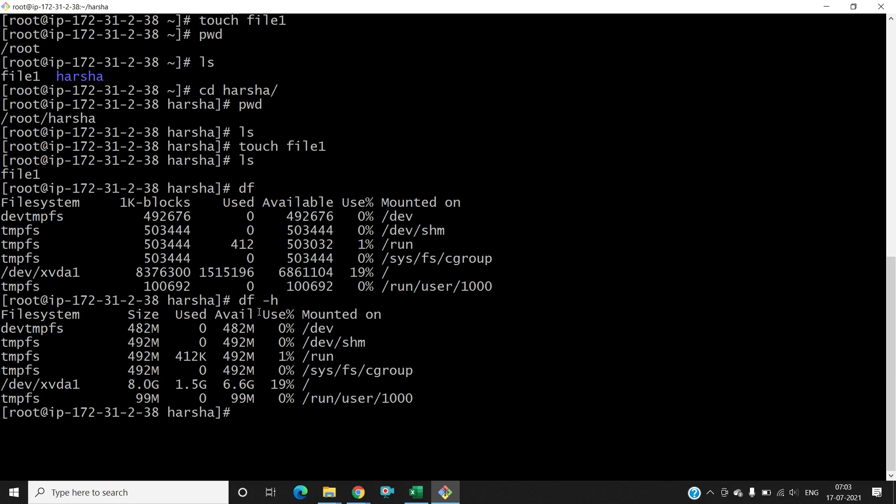
- Clear the terminal, and display the calendar with cal and the current date and time with date
key(ctrl+l)
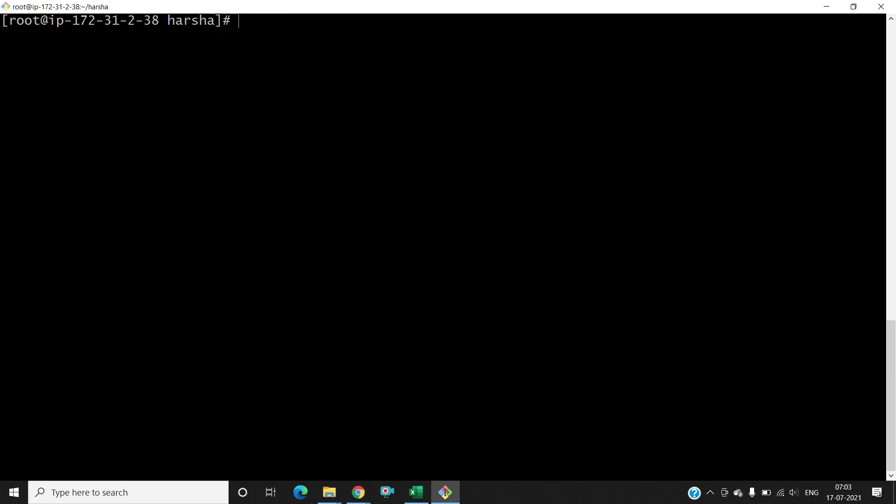
text(cal)
key(Return)
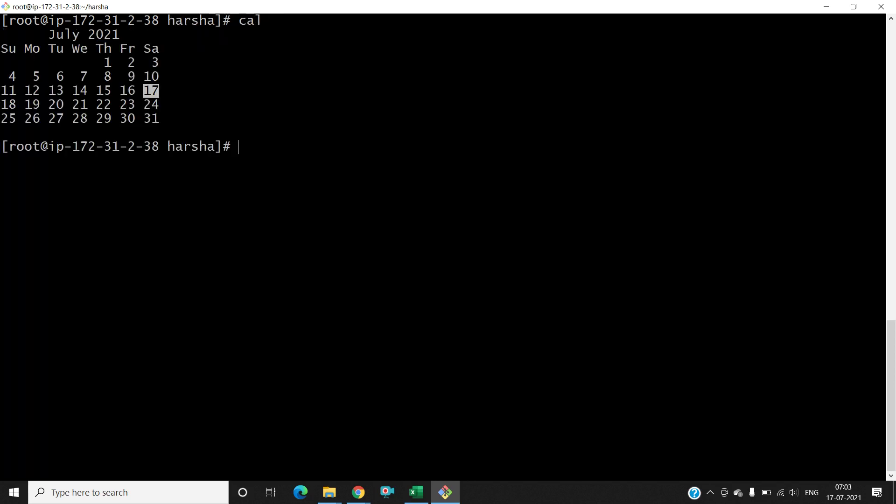
text(date)
key(Return)
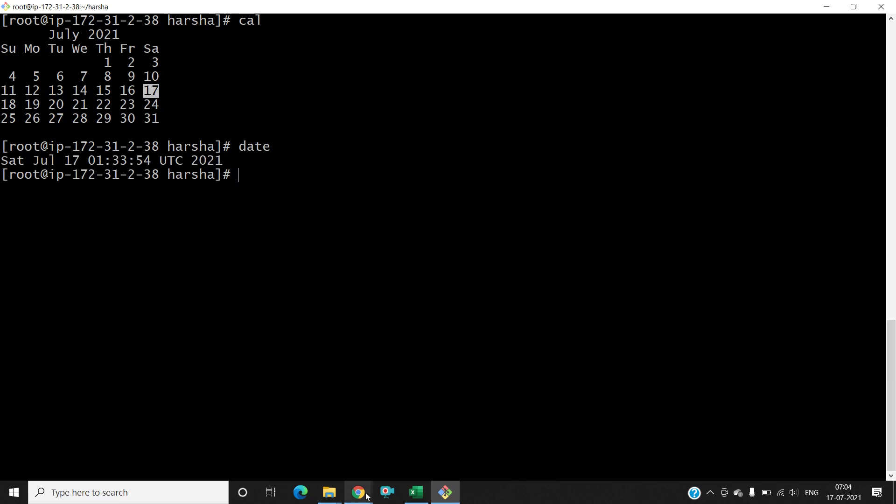
- Switch to the EC2 console in Chrome and open the list of instances
mouse_move(366, 496)
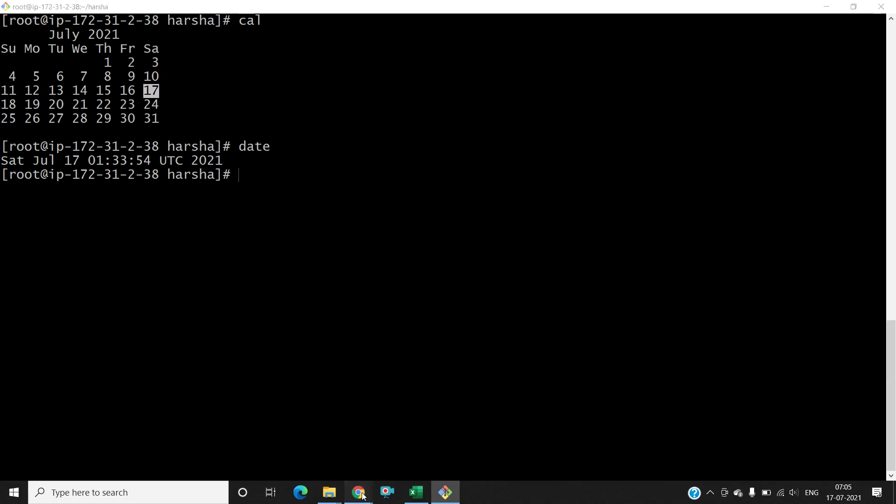
click(298, 450)
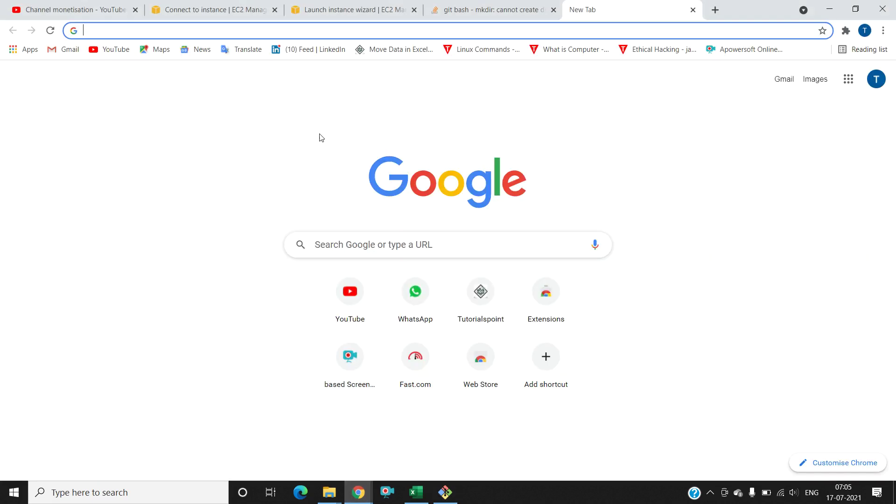
click(228, 14)
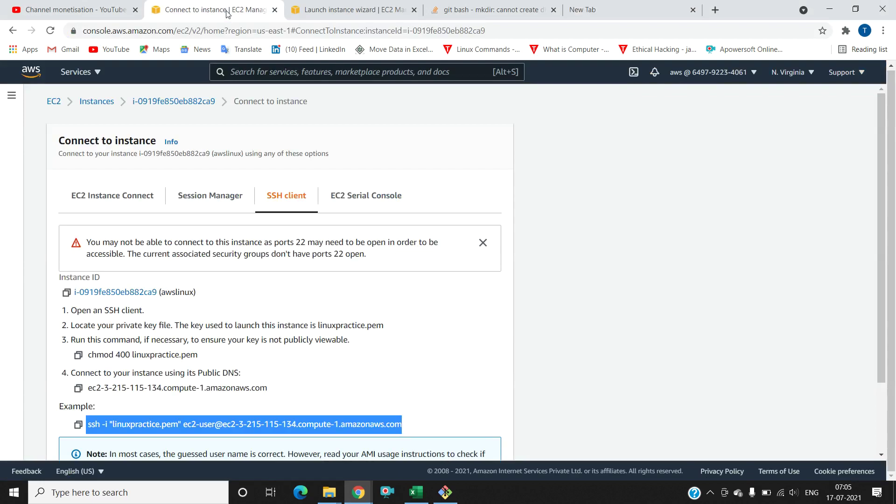
click(54, 104)
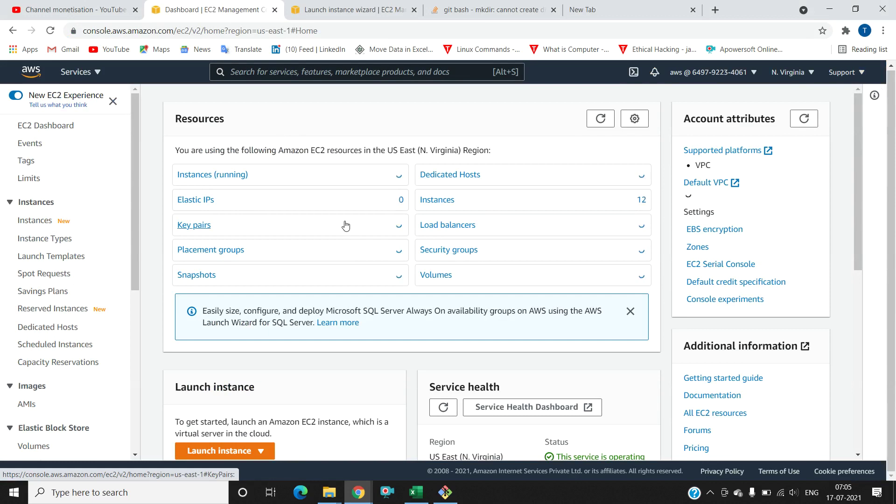
click(52, 227)
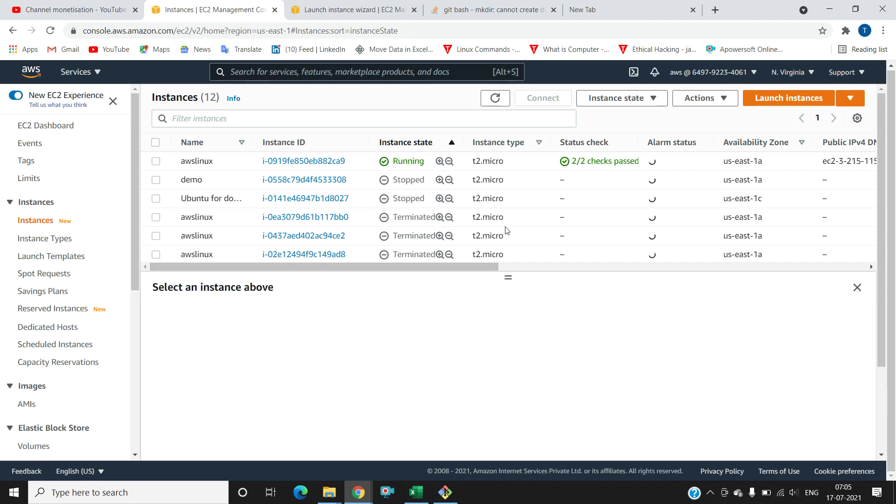
- Select the demo instance and view its available instance state options and actions
click(399, 179)
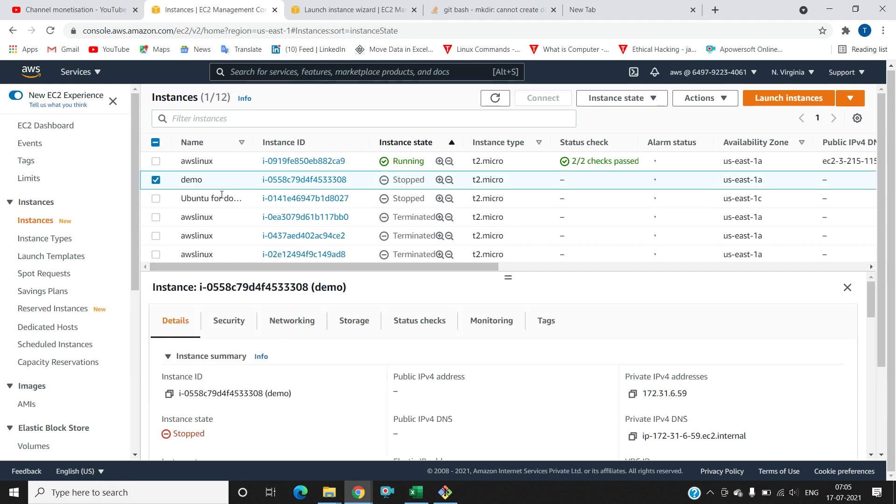
click(646, 100)
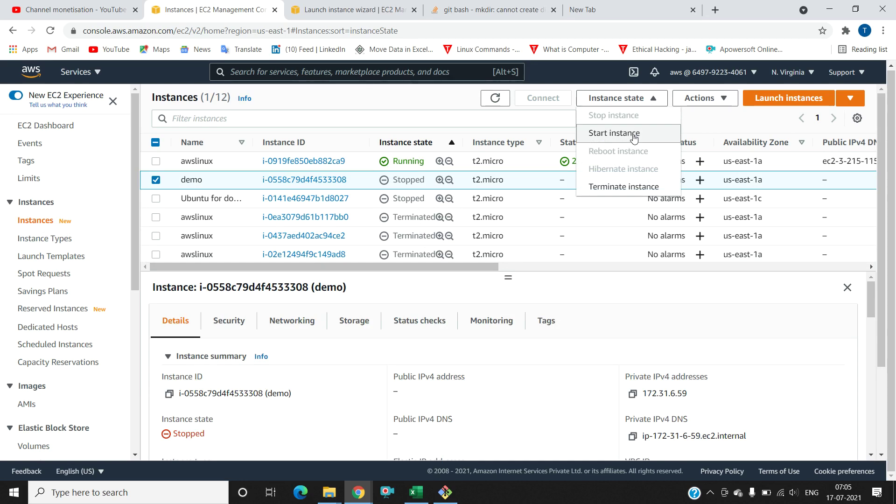
click(712, 100)
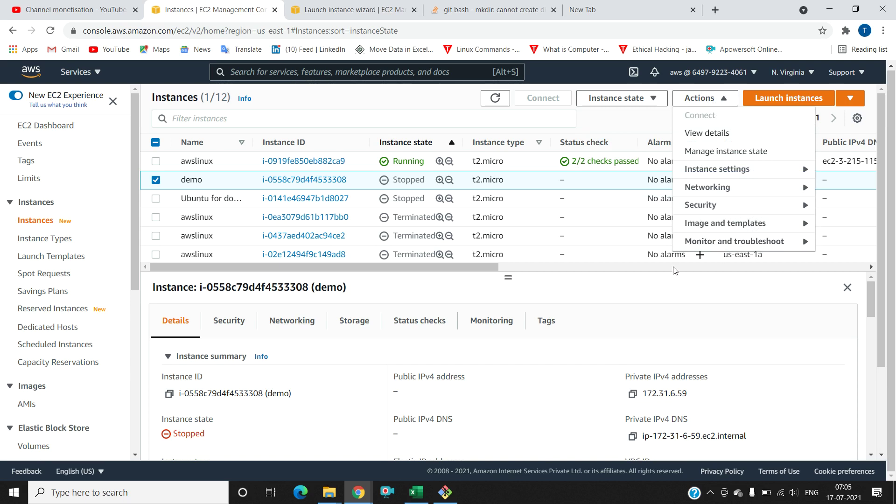
click(564, 294)
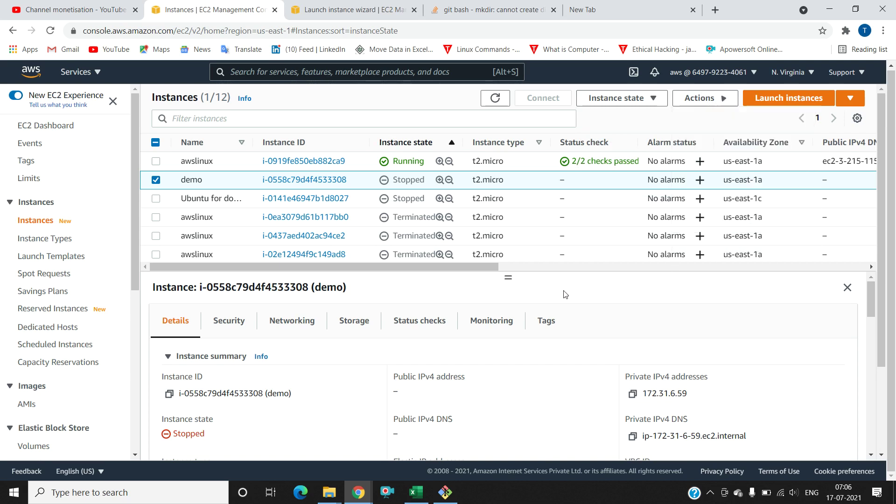